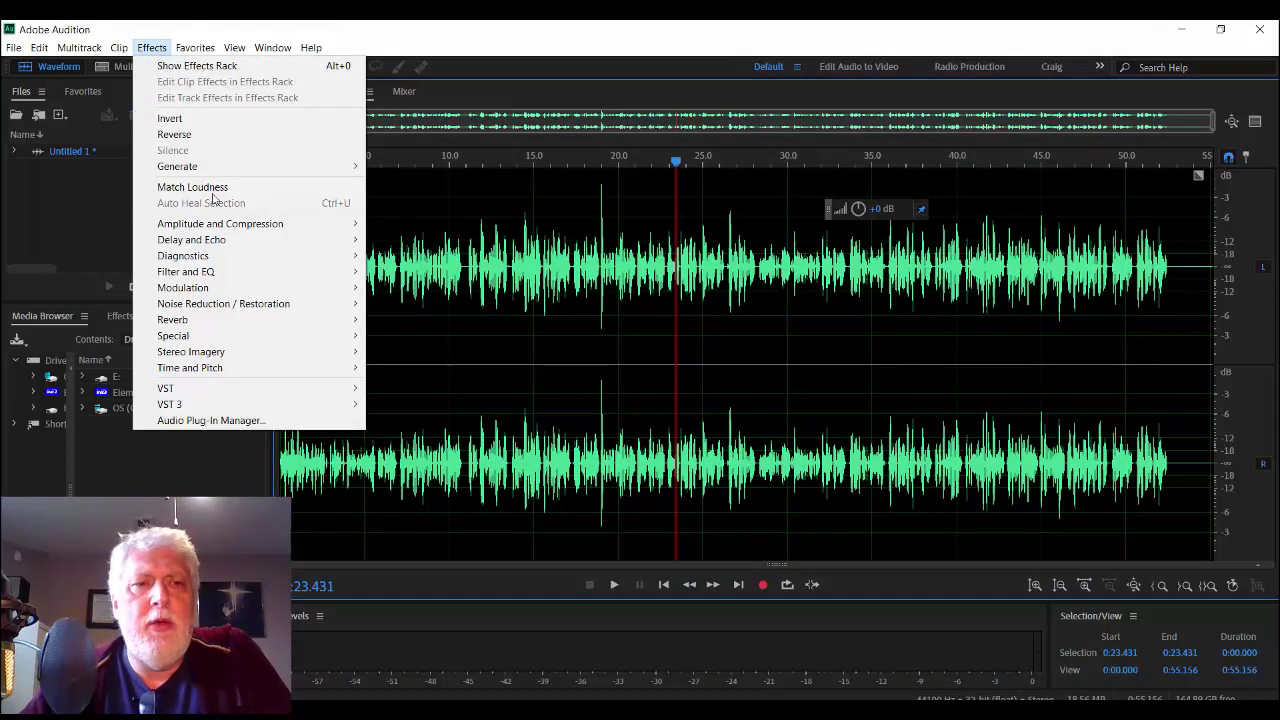
- Show the Amplitude and Compression submenu under the Effects menu
mouse_move(240, 236)
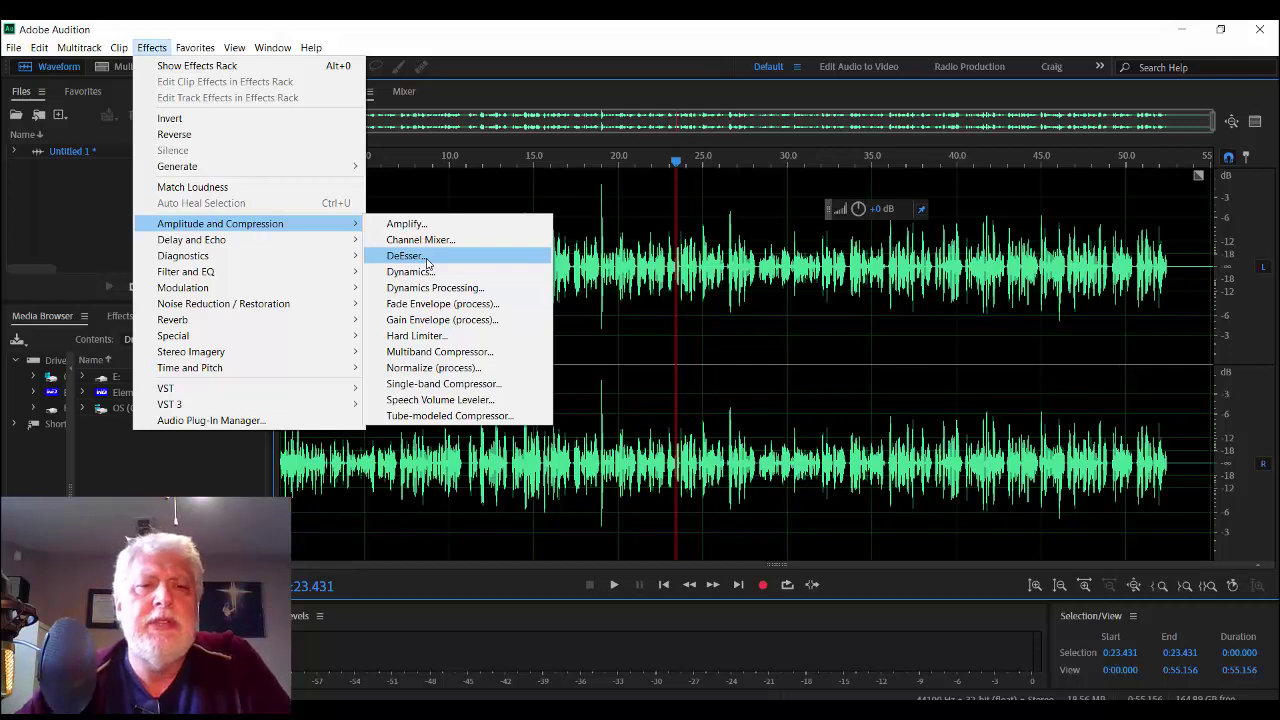
- Close Fade Envelope without applying it, then select the audio from 0:18.122 to 0:28.661
click(465, 311)
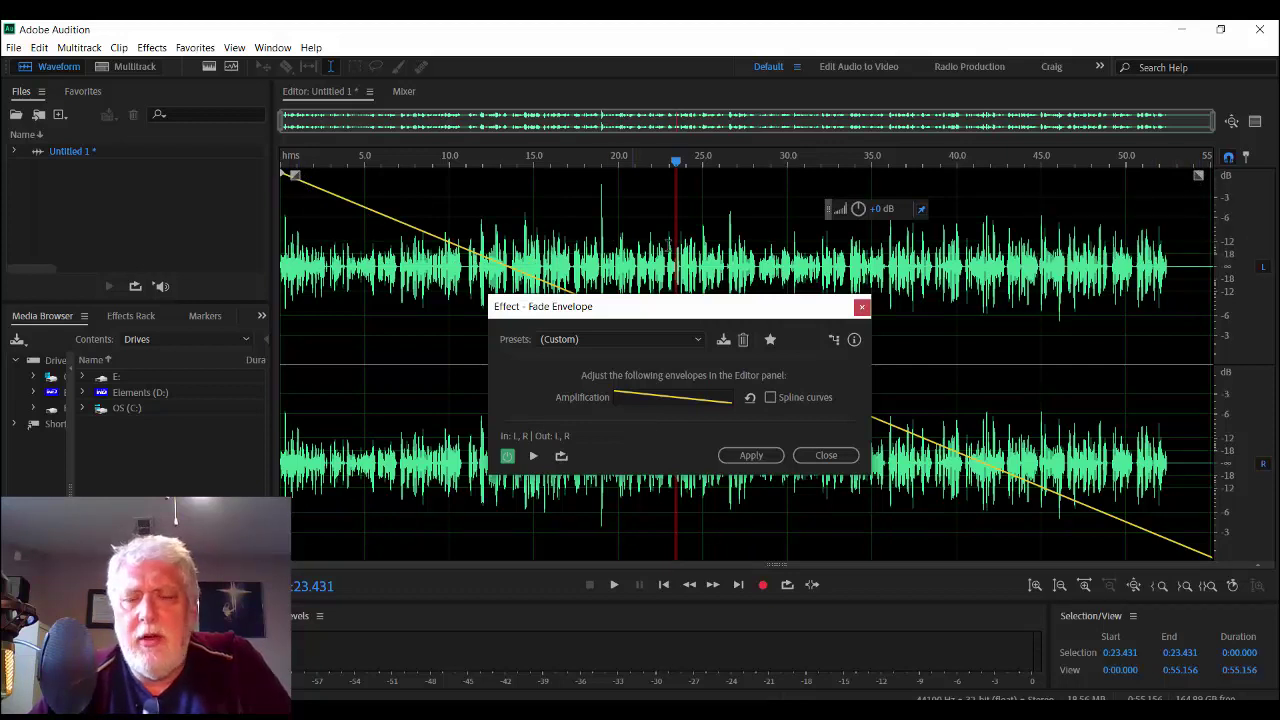
click(826, 455)
drag(586, 330, 765, 330)
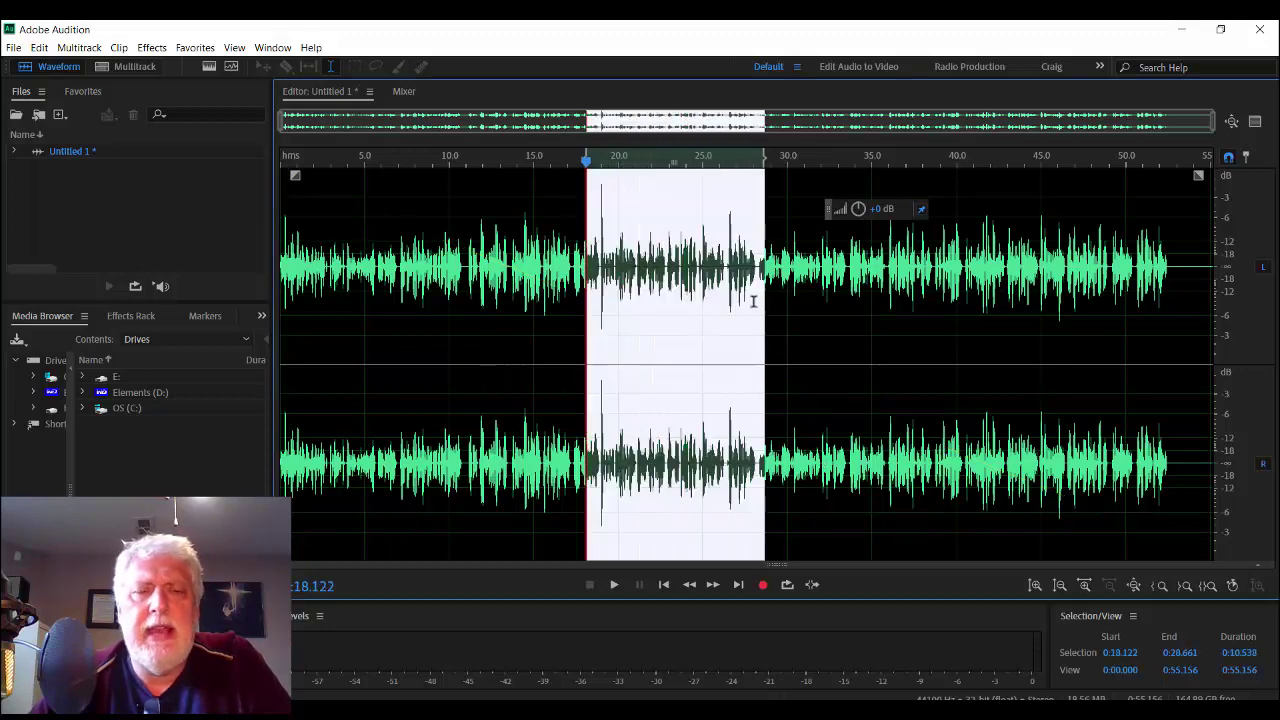
- Dismiss Fade Envelope for the selection unapplied, then show the Amplitude and Compression submenu again
click(152, 47)
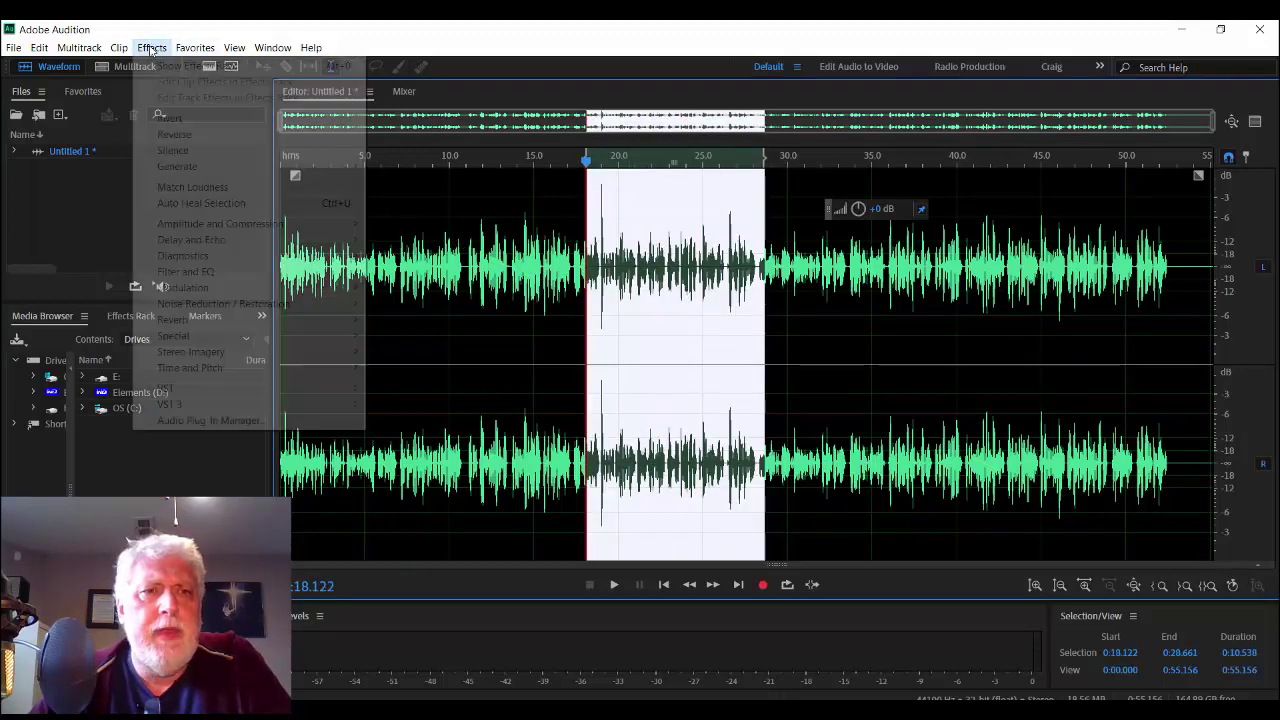
mouse_move(300, 224)
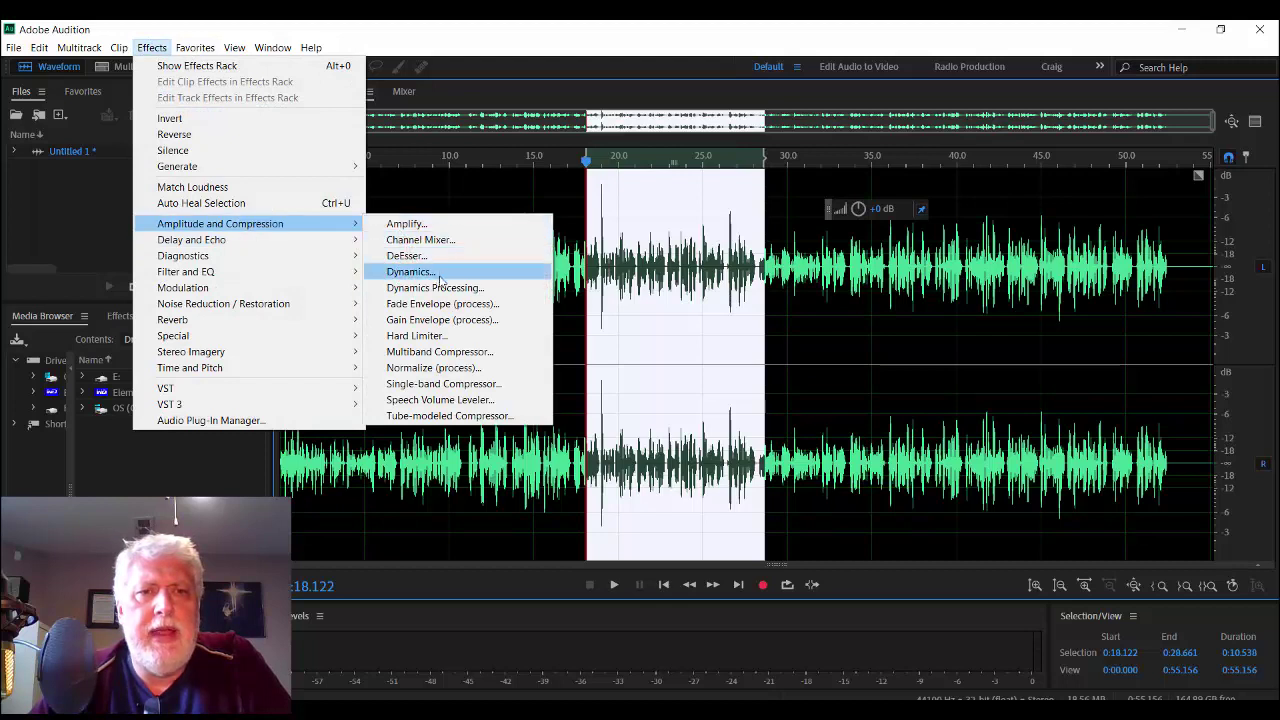
click(438, 305)
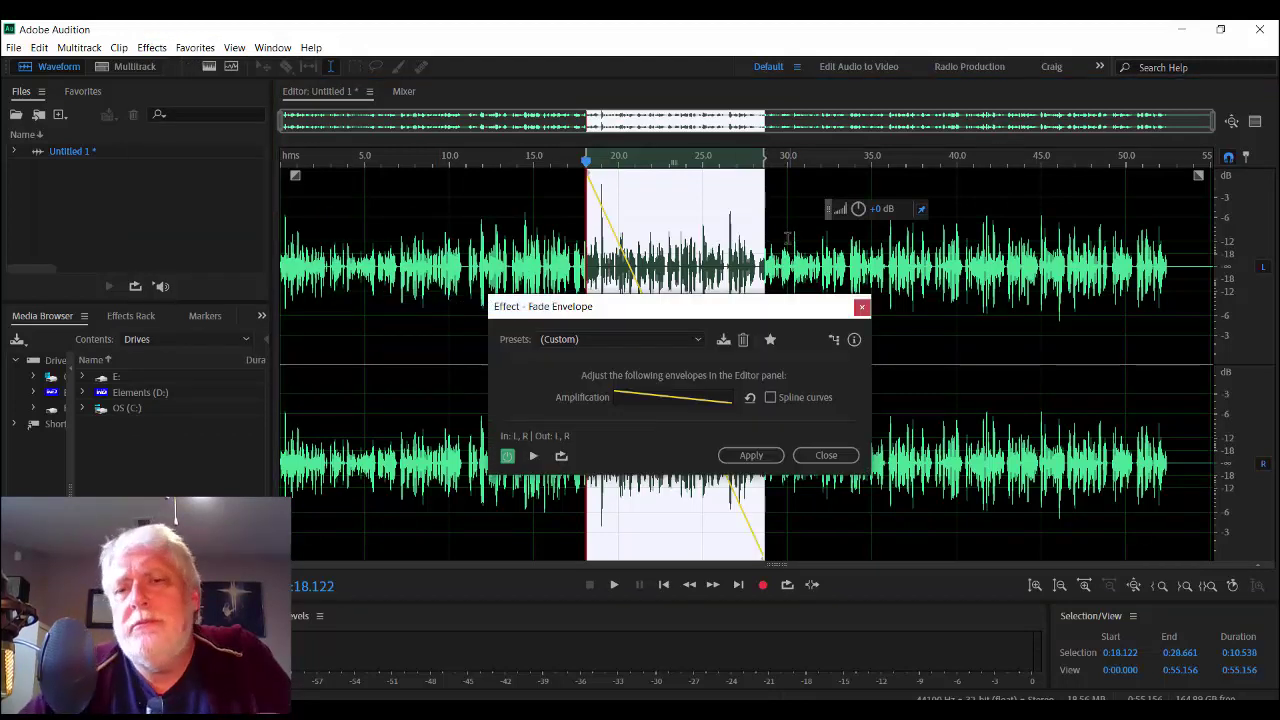
click(825, 456)
click(152, 48)
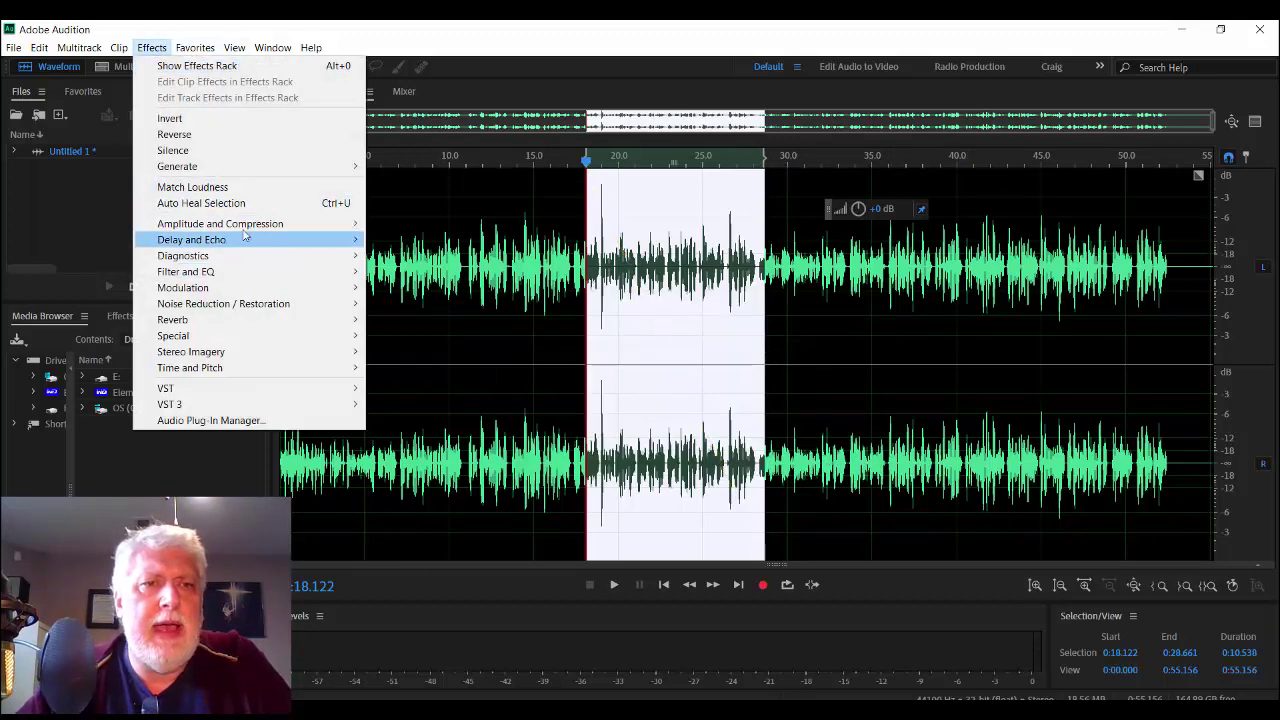
mouse_move(249, 223)
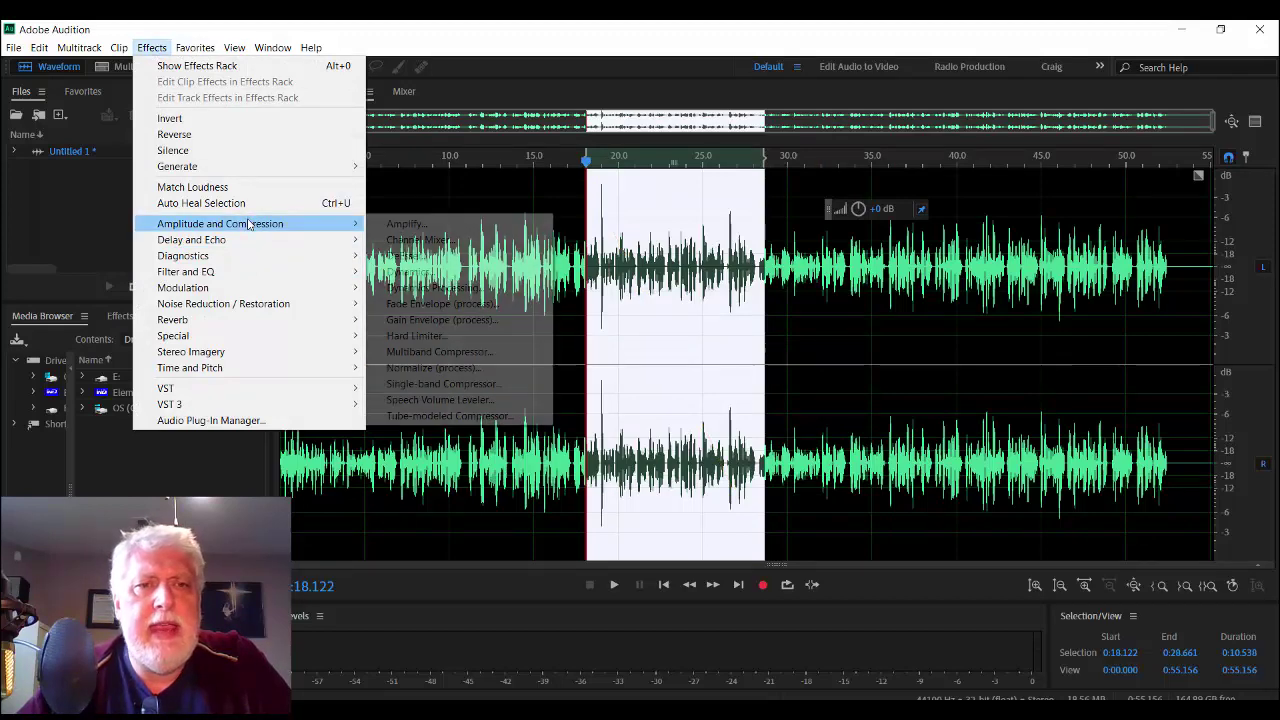
click(452, 320)
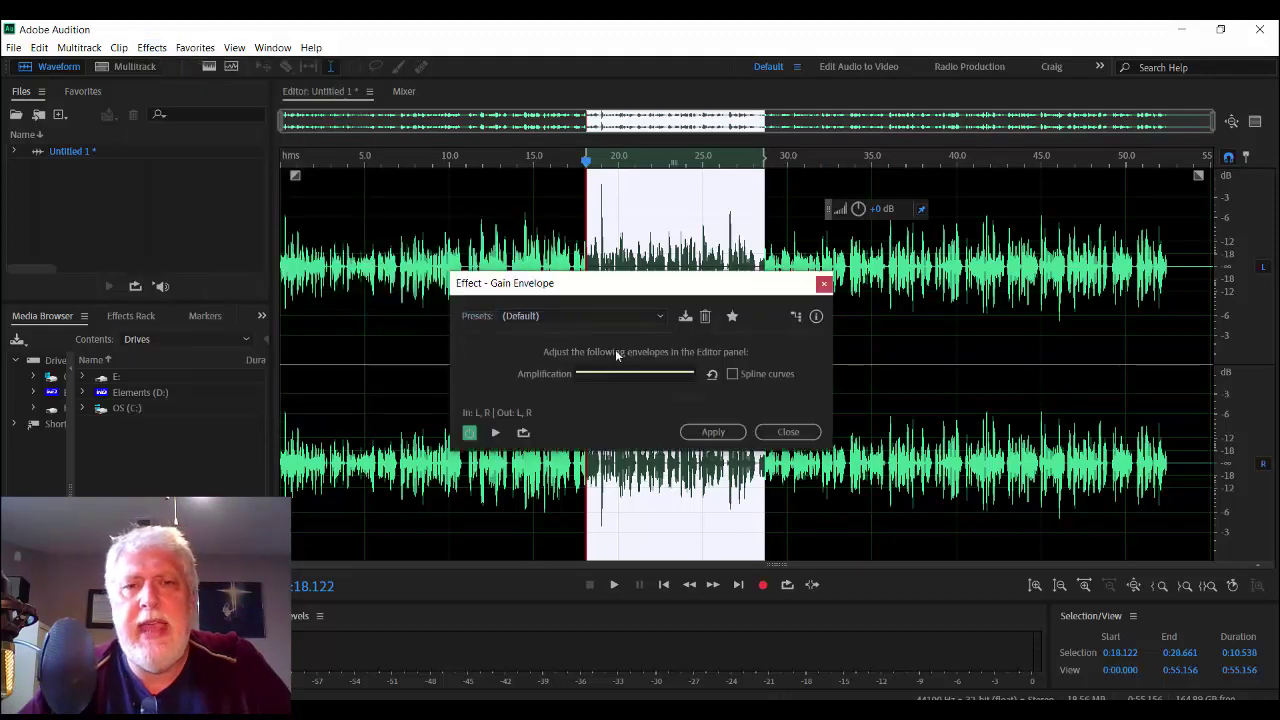
drag(625, 296, 676, 300)
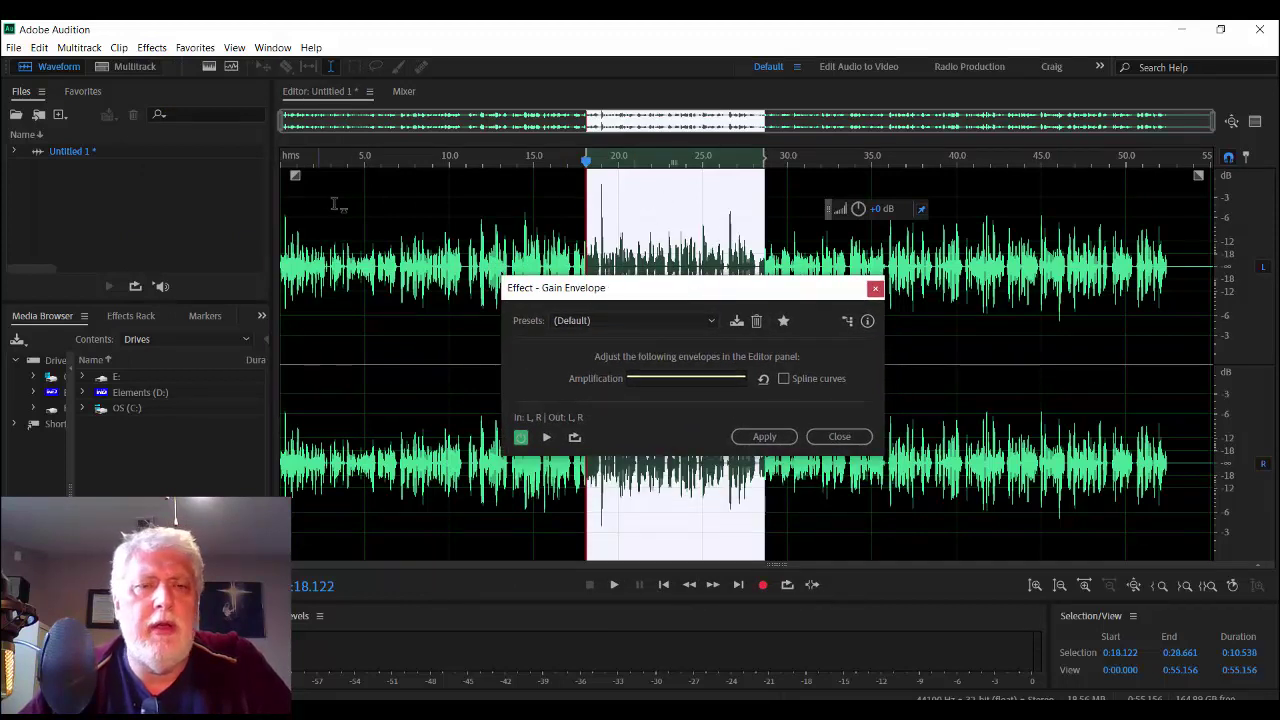
click(839, 436)
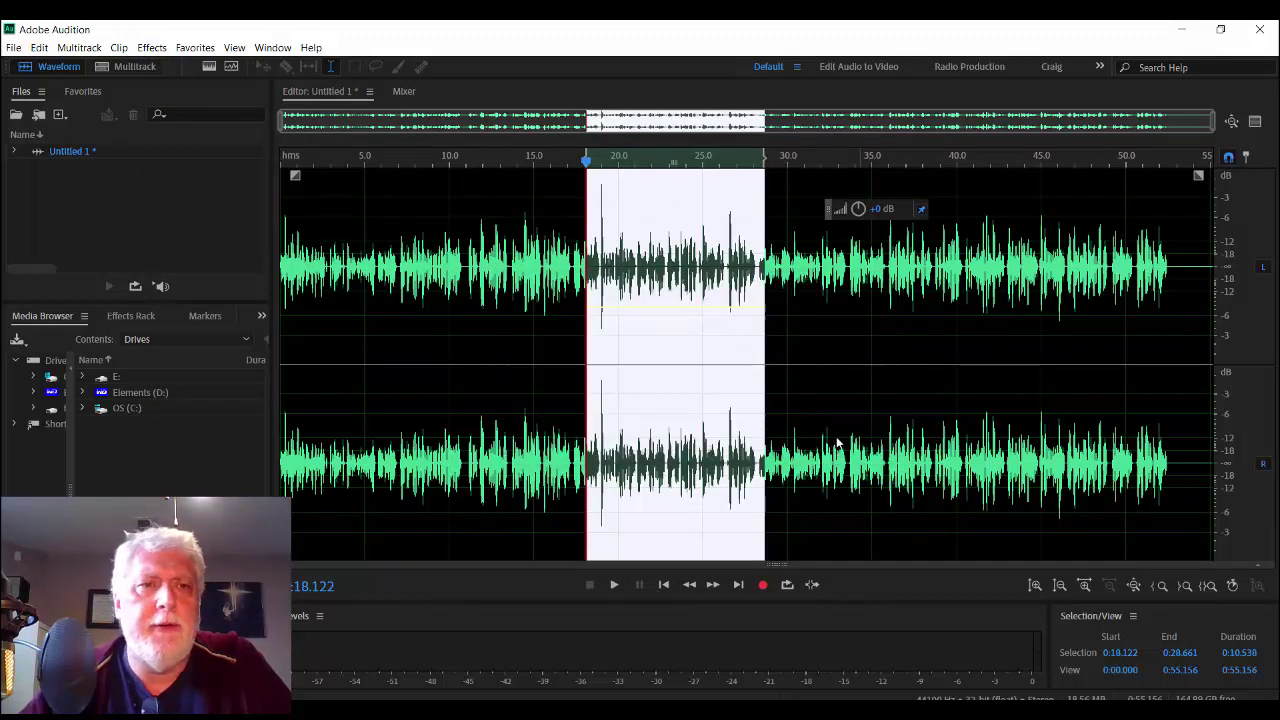
click(150, 47)
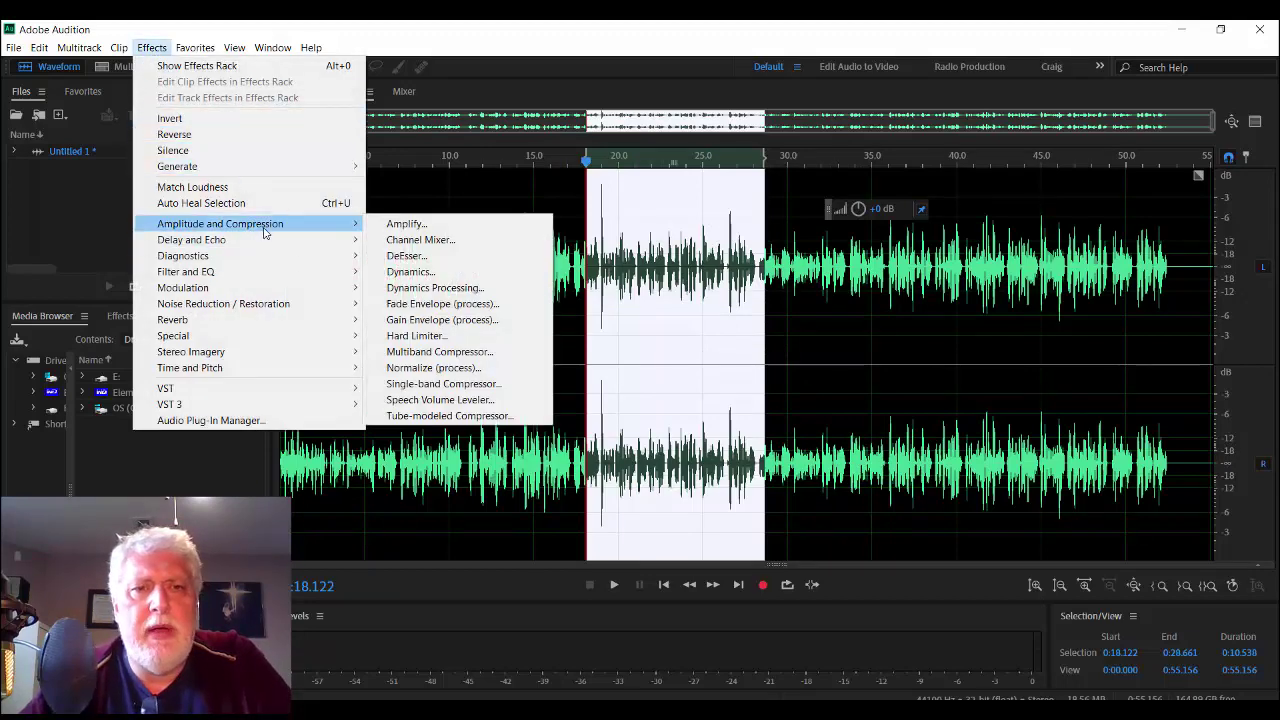
- Open the Dynamics effect for the selected range and move its dialog aside
mouse_move(318, 228)
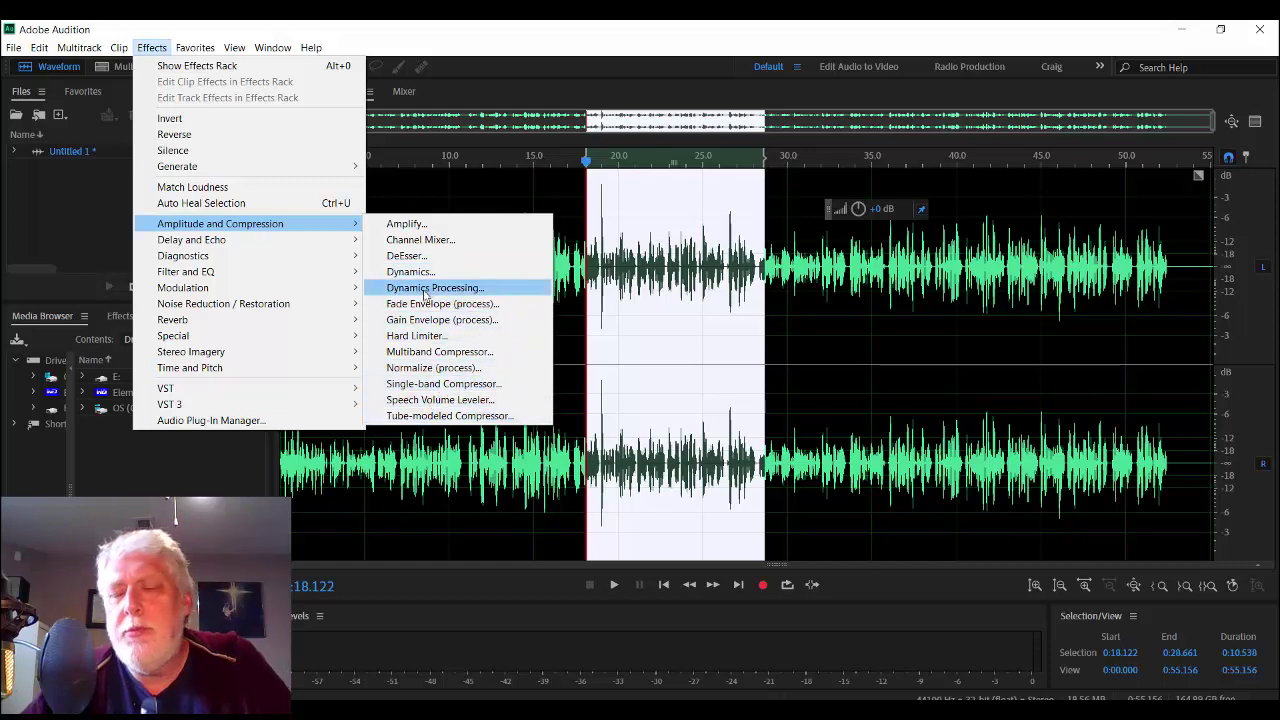
click(428, 272)
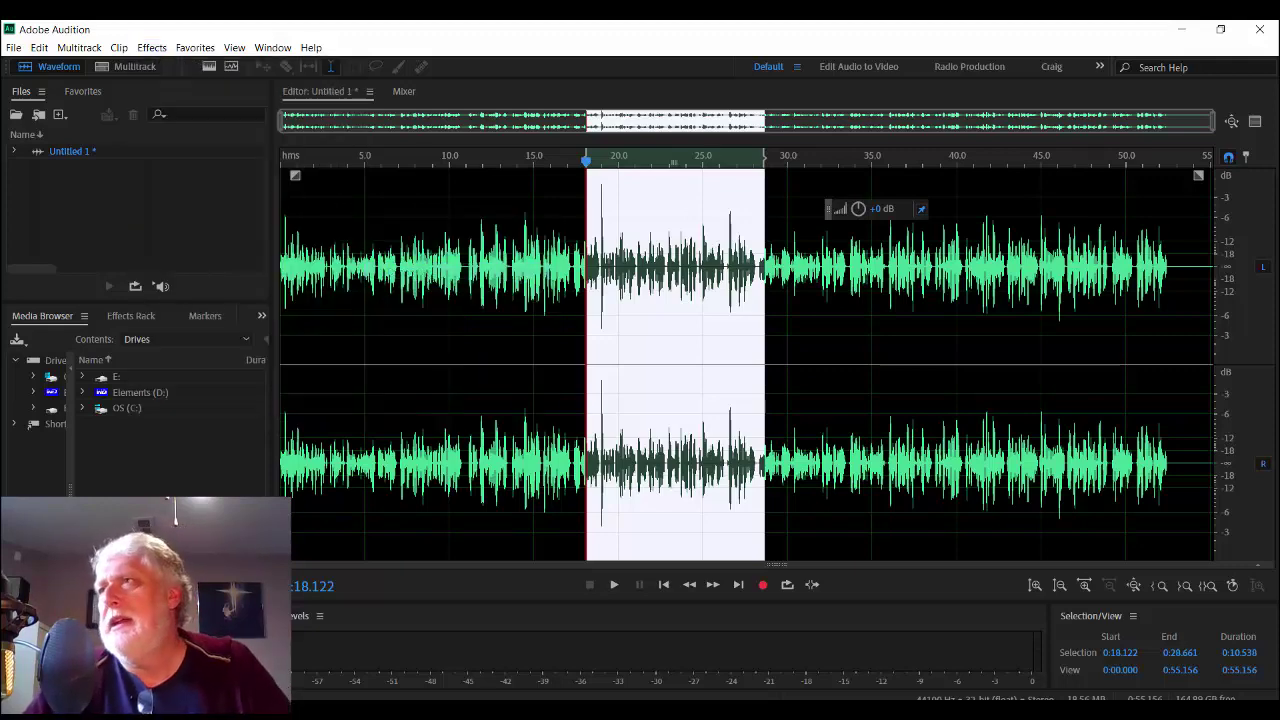
drag(914, 198, 581, 153)
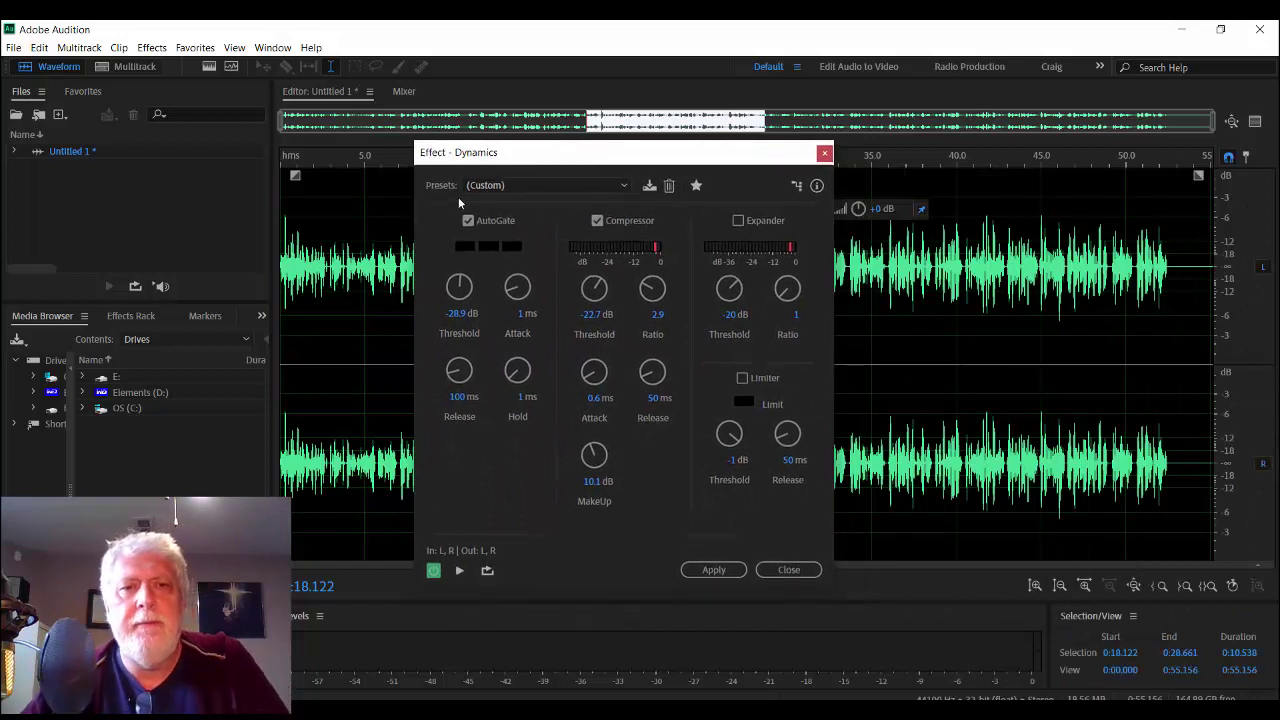
- Switch off the Dynamics compressor, deselect the range, re-enable the right channel and return to 0:00
click(597, 221)
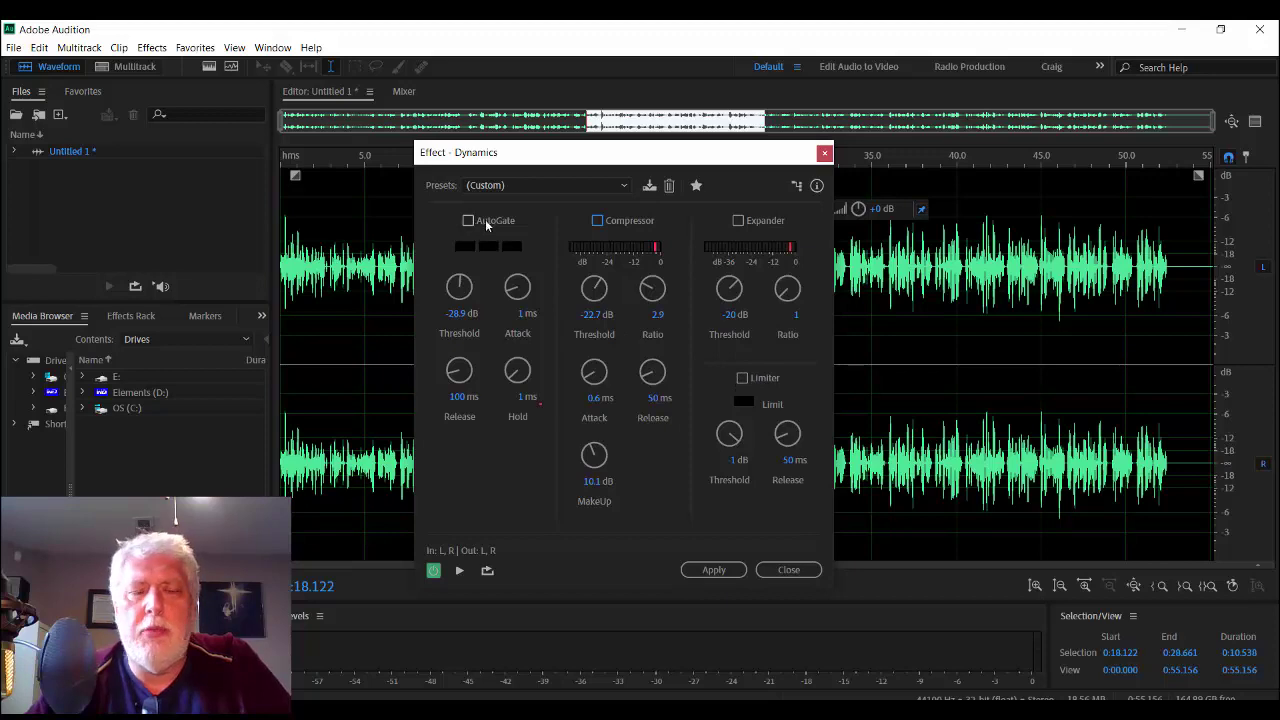
drag(614, 165, 1055, 144)
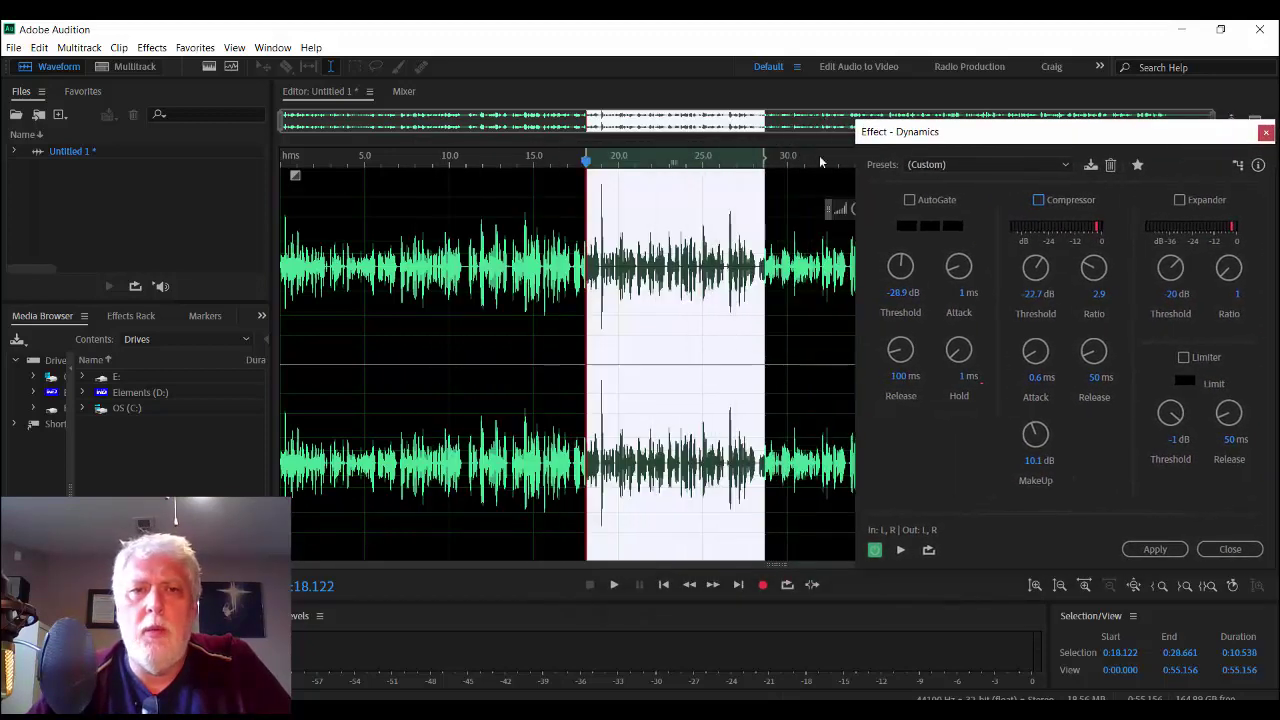
click(318, 198)
click(345, 170)
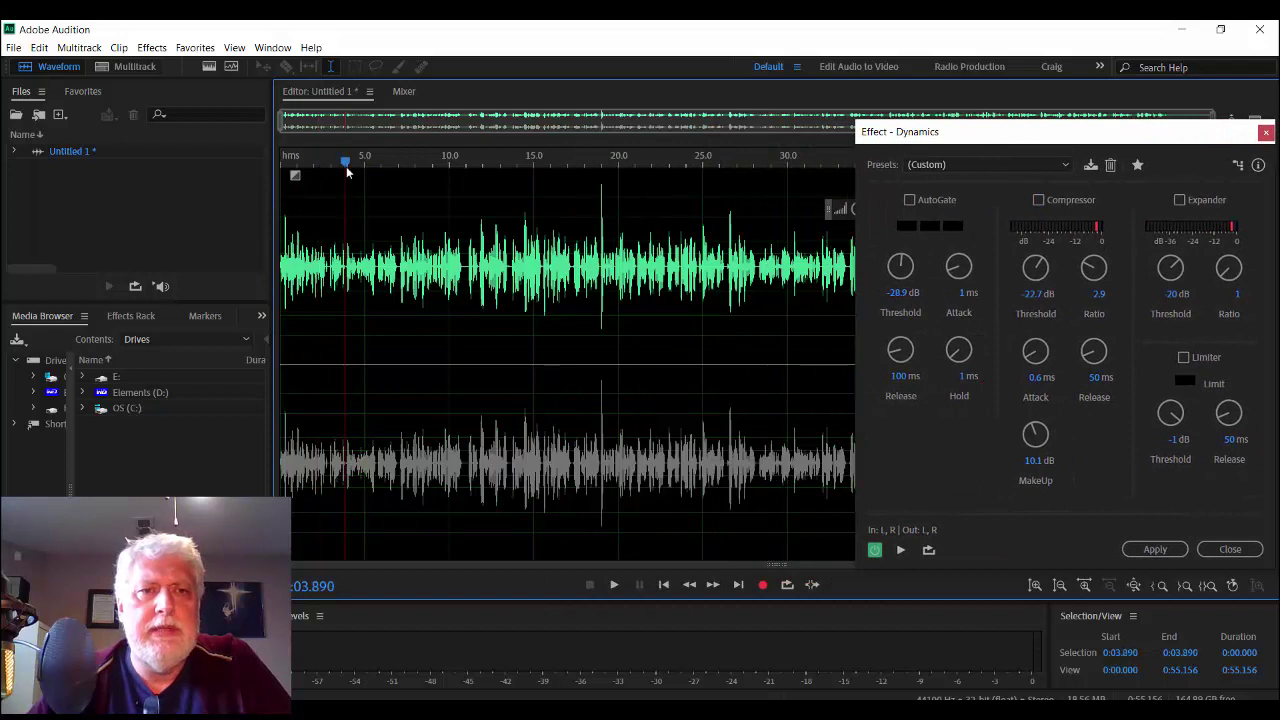
click(330, 400)
key(Home)
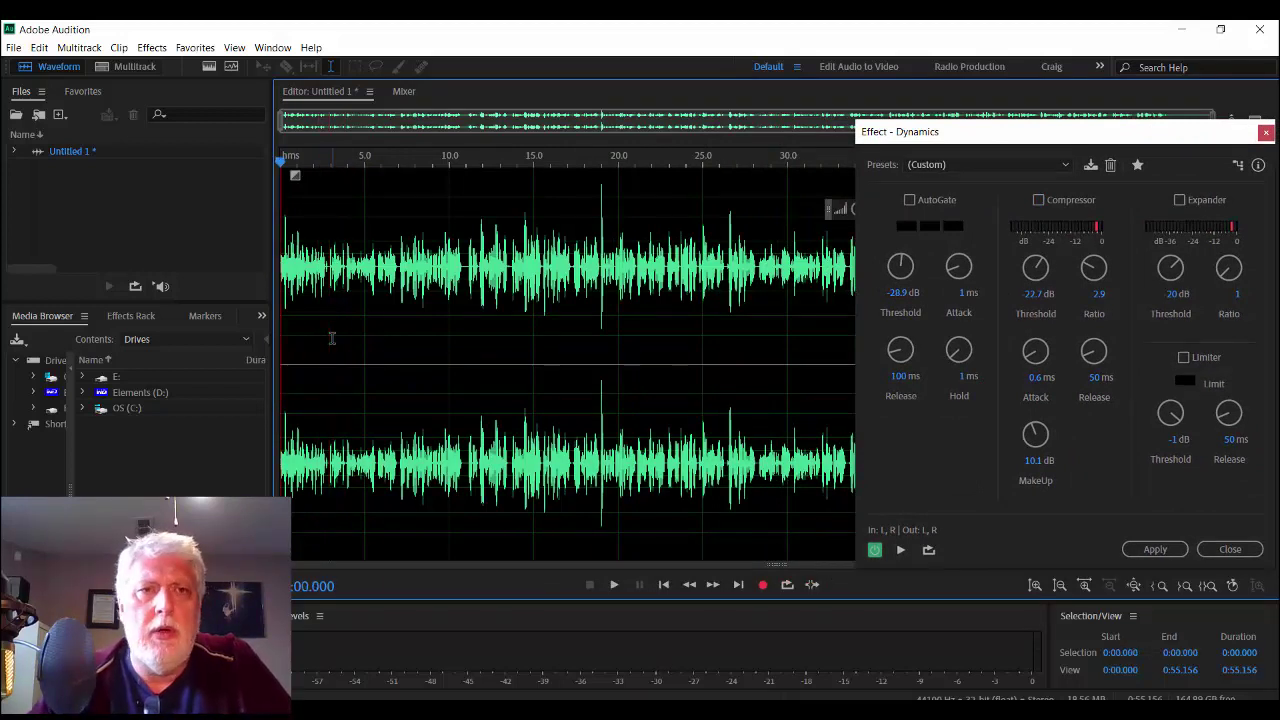
drag(1074, 137, 915, 117)
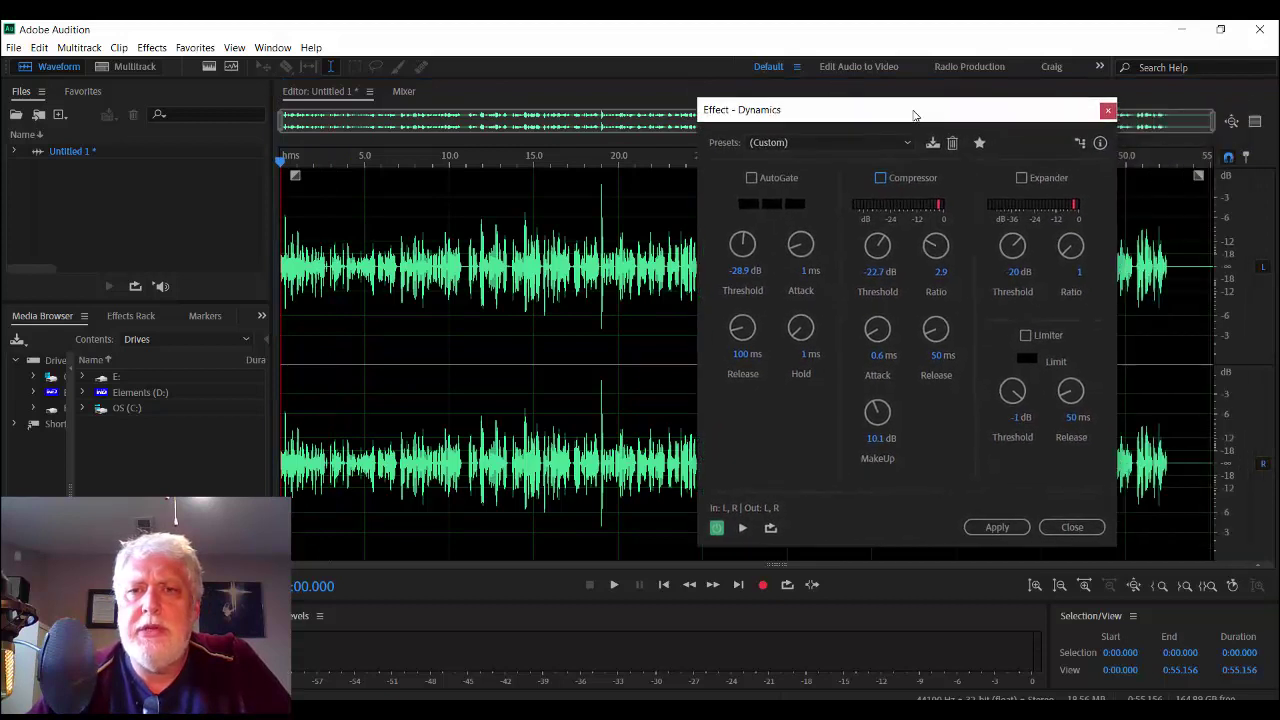
click(750, 181)
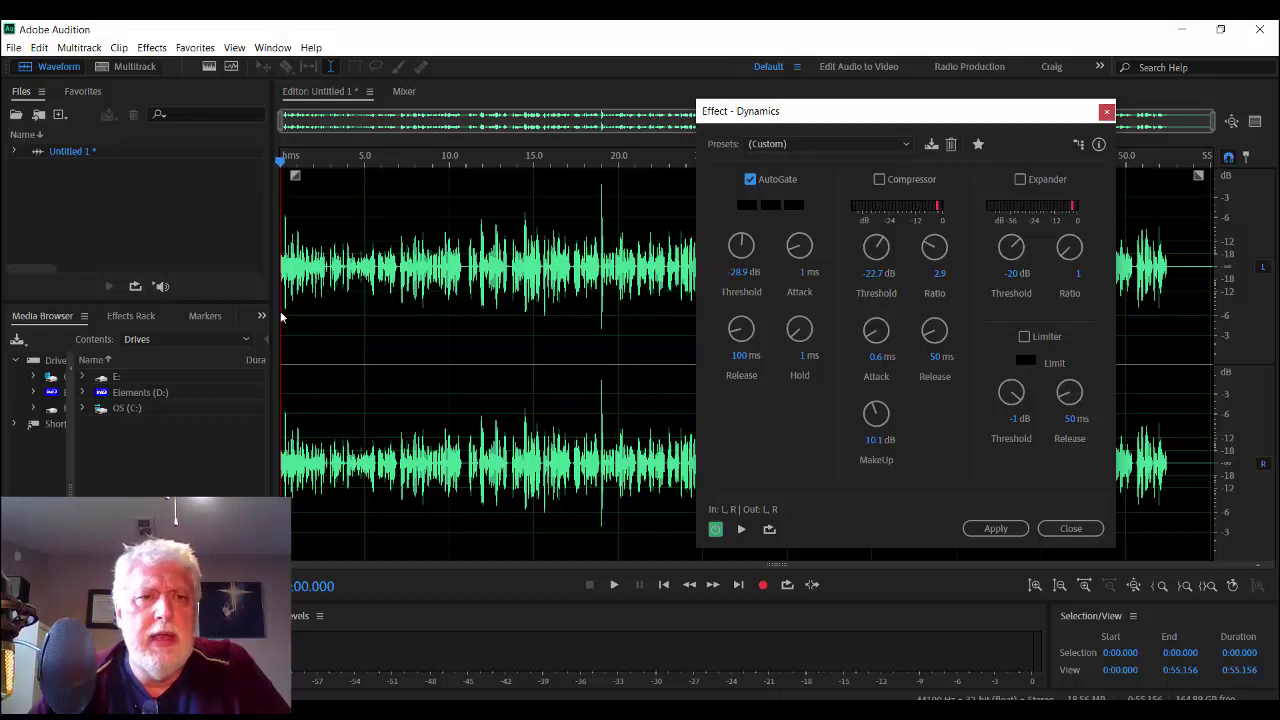
click(751, 179)
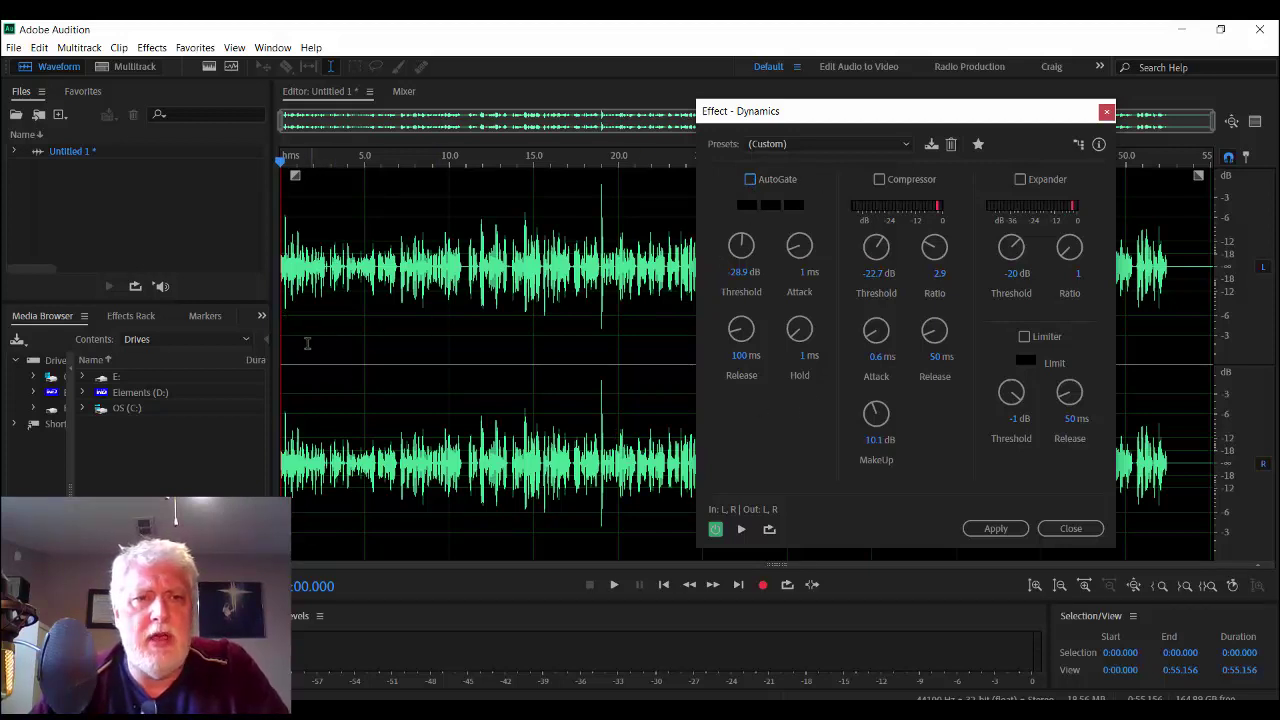
key(space)
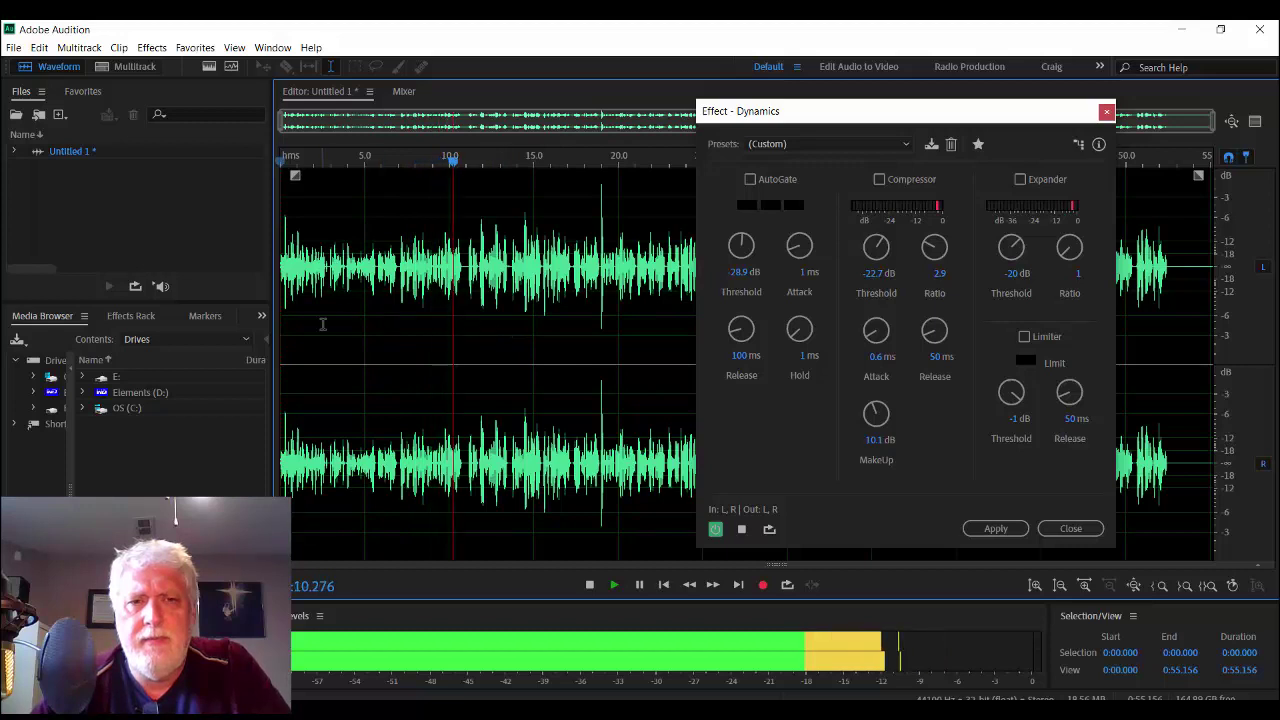
key(space)
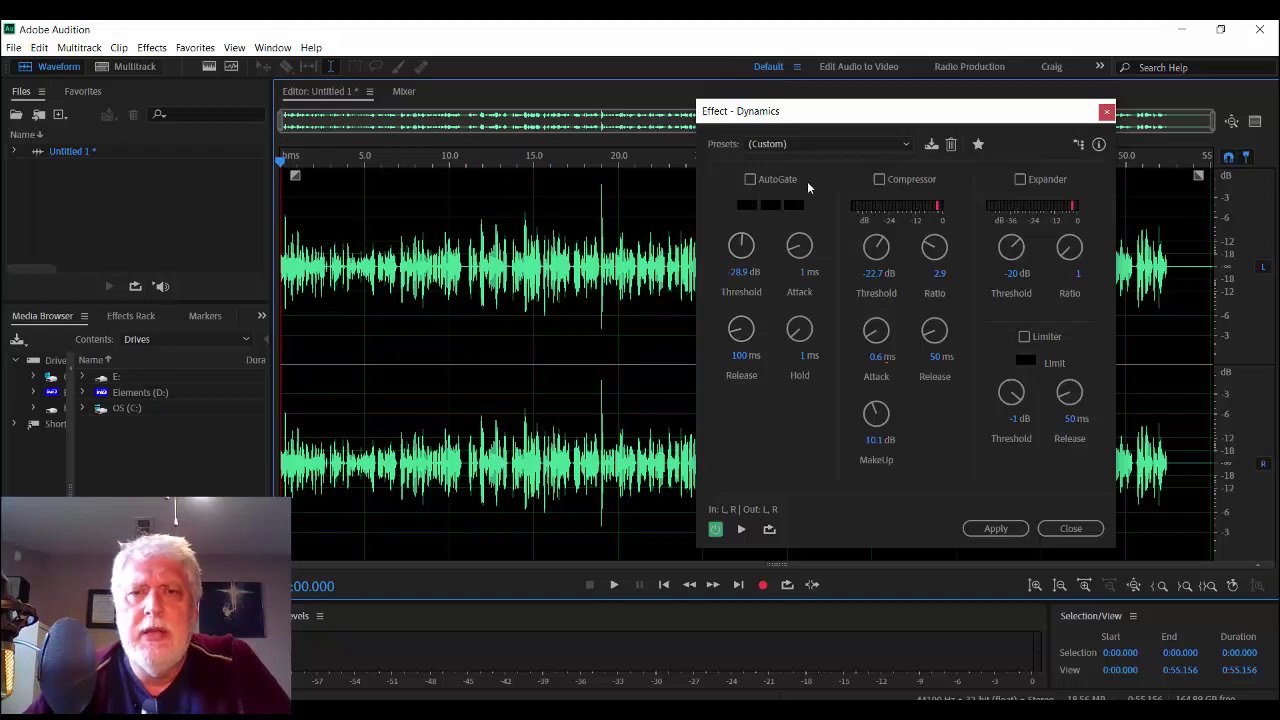
- Enable AutoGate and preview the voice from near the recording's start
click(751, 179)
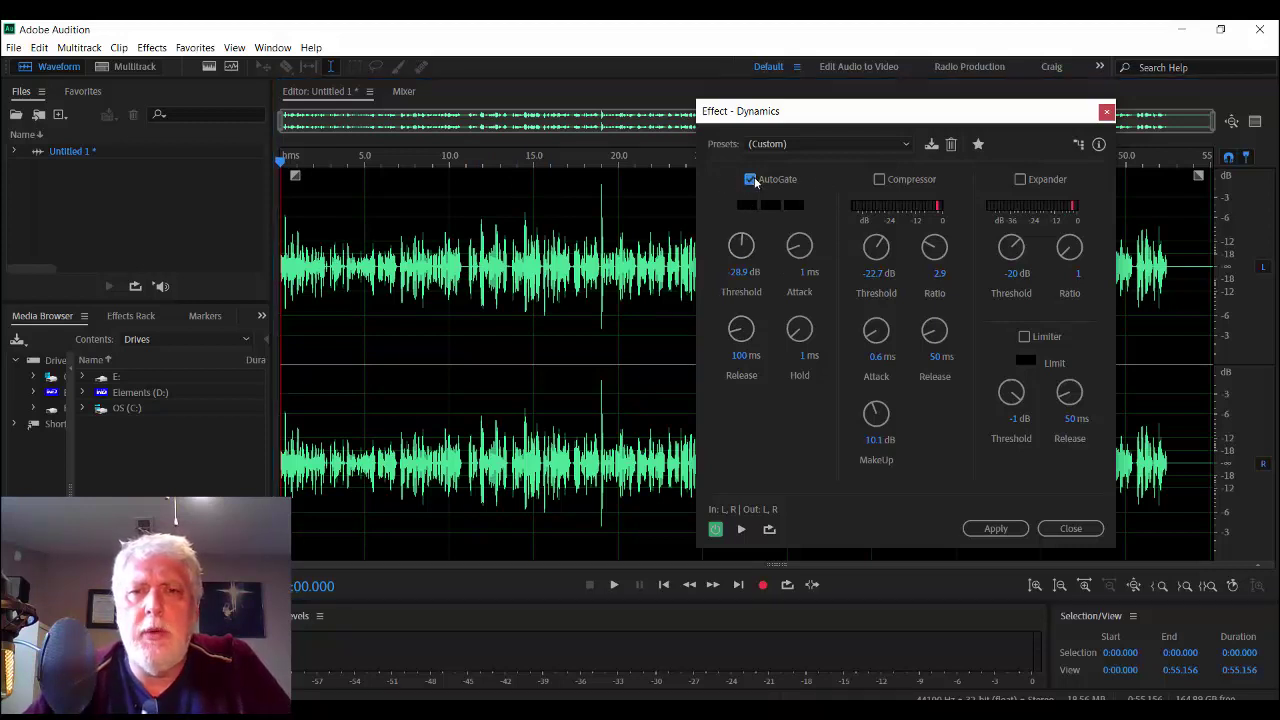
key(space)
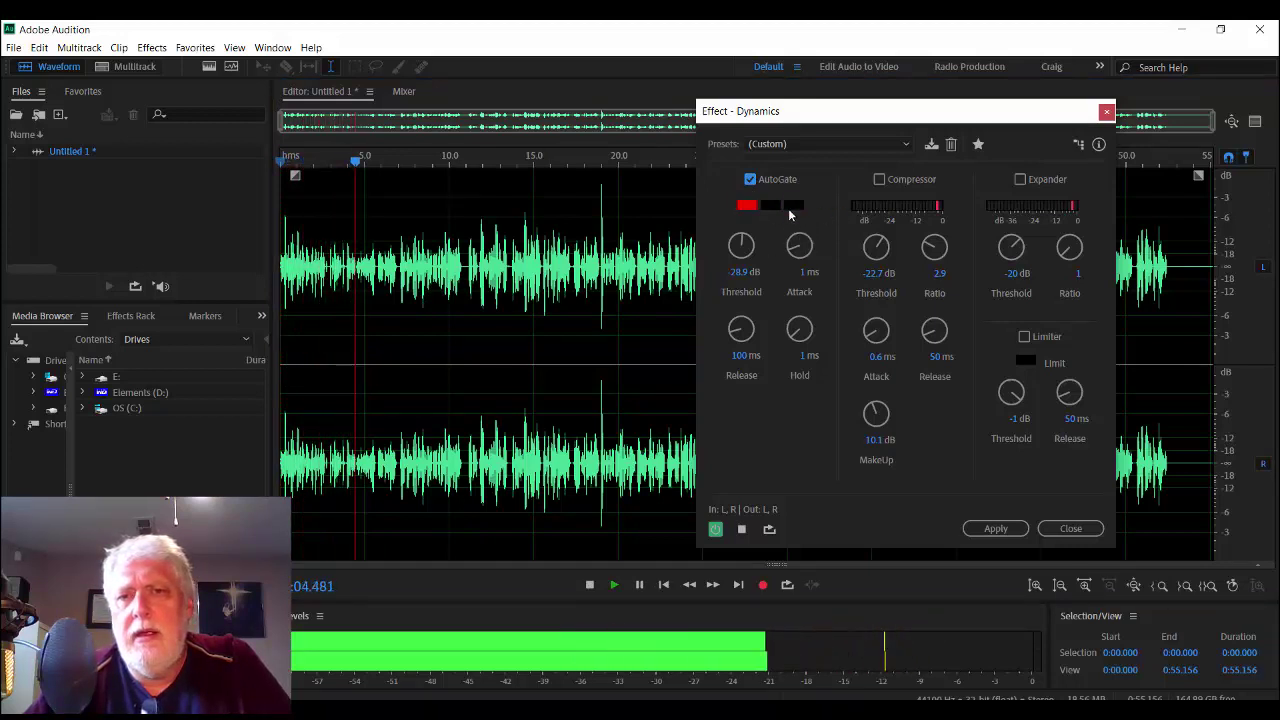
key(space)
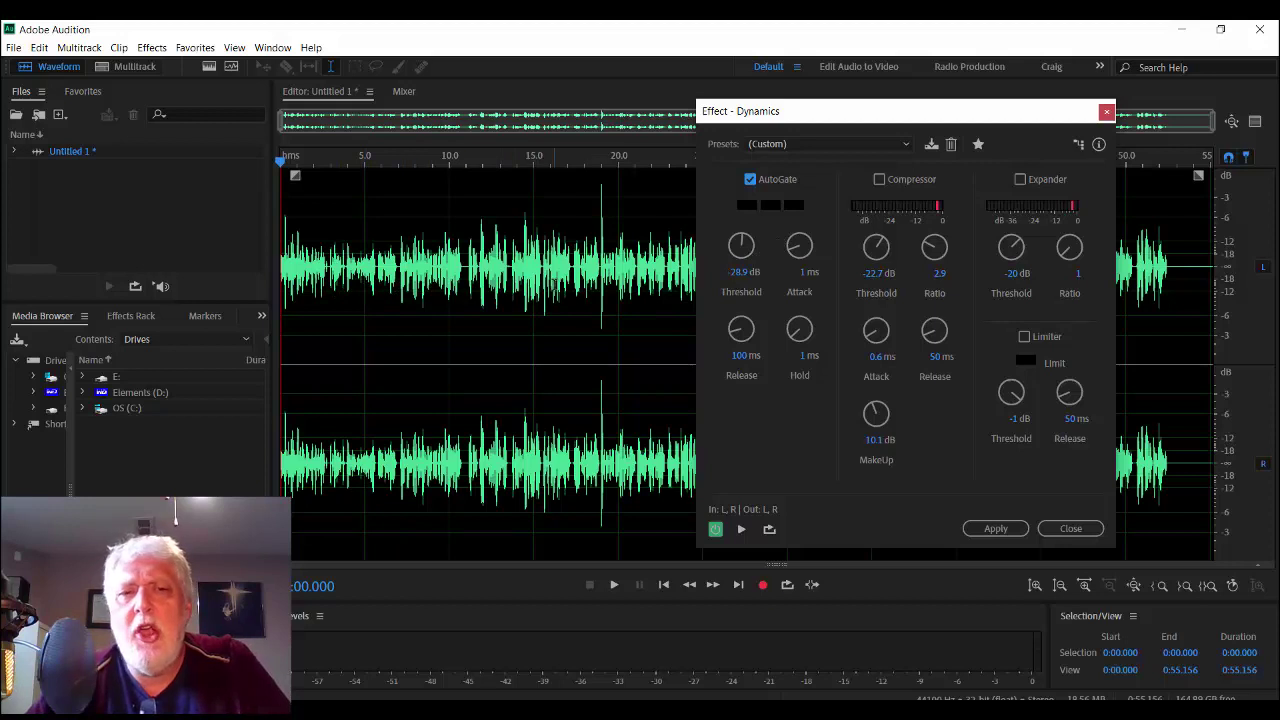
click(291, 210)
key(space)
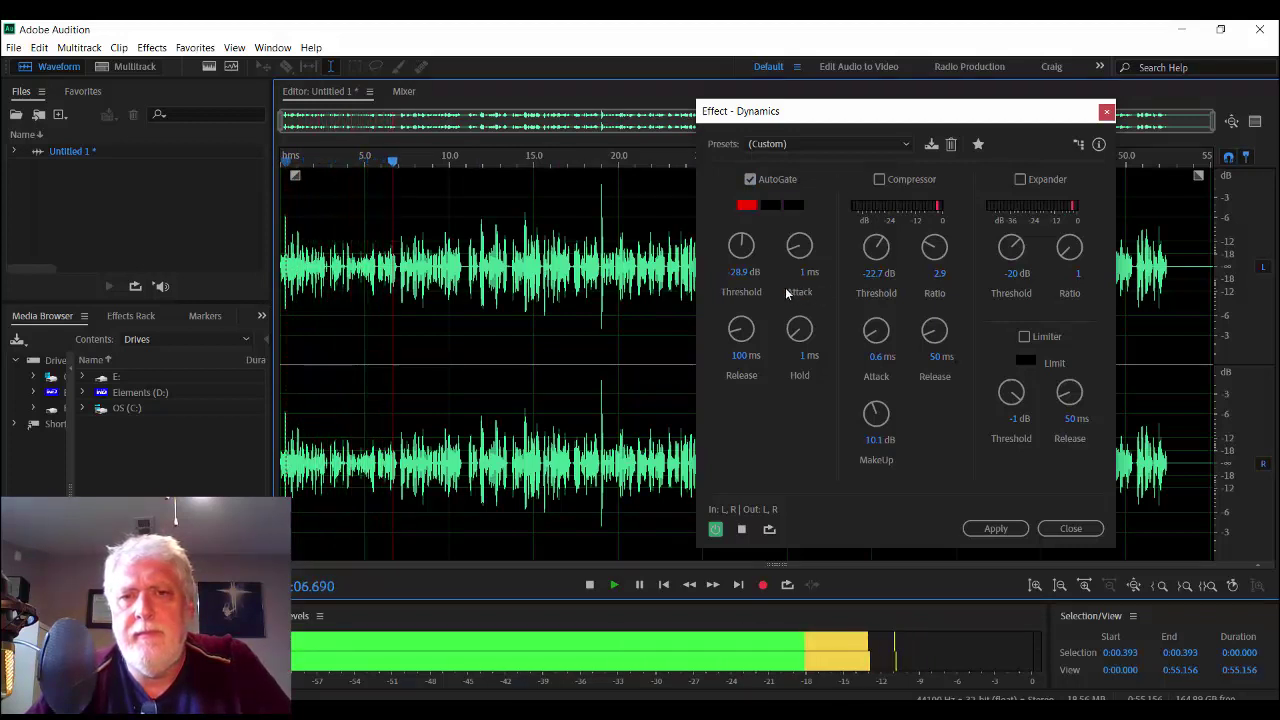
key(space)
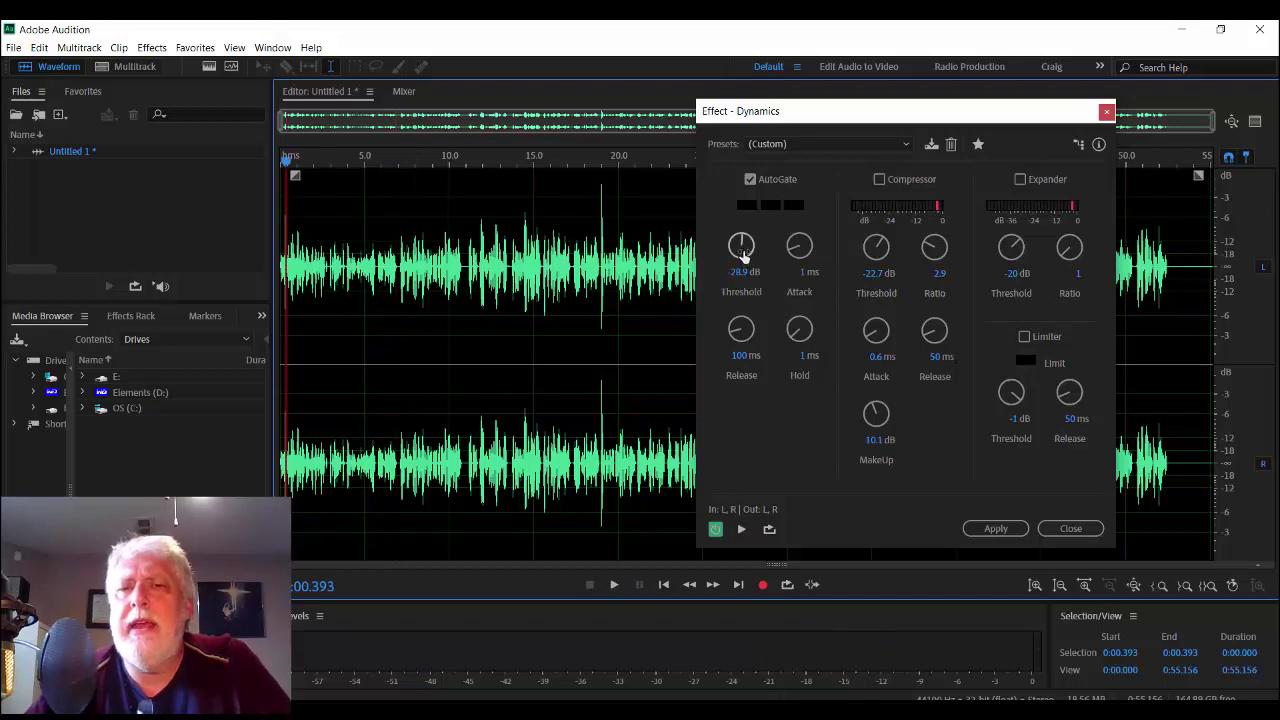
- Lower the AutoGate threshold to -34.6 dB while previewing the voice
drag(743, 253, 737, 250)
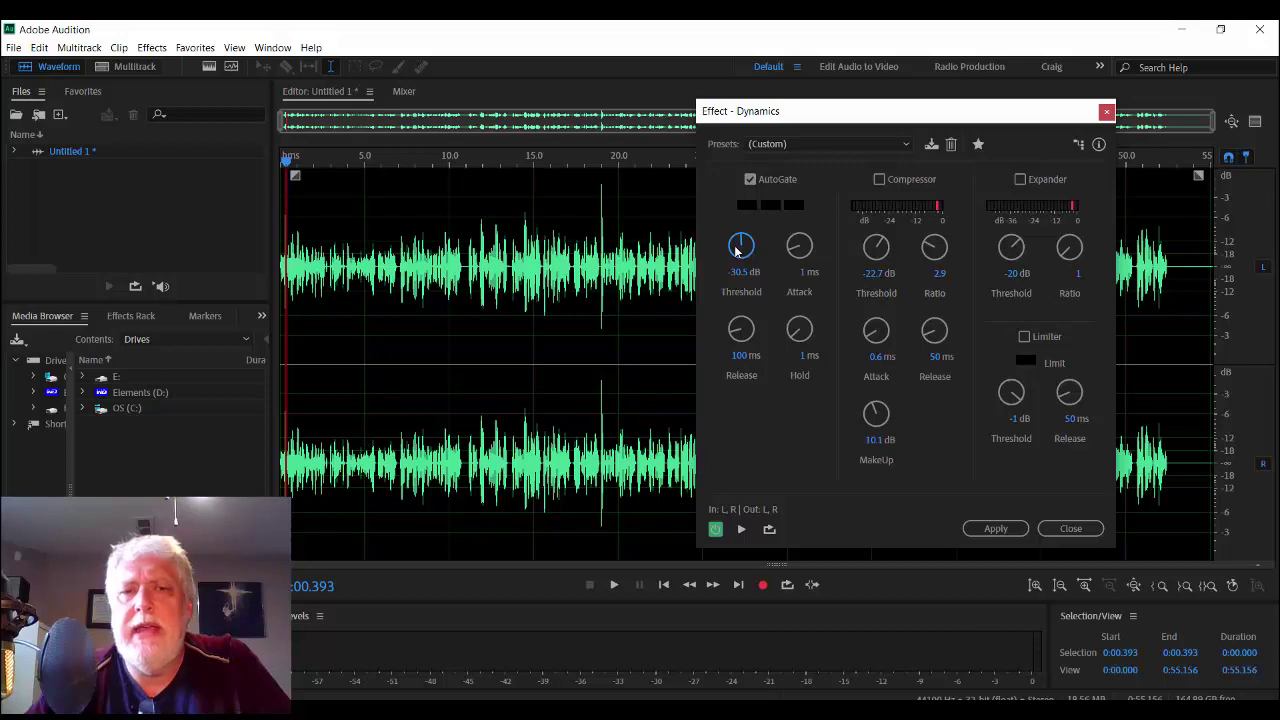
key(space)
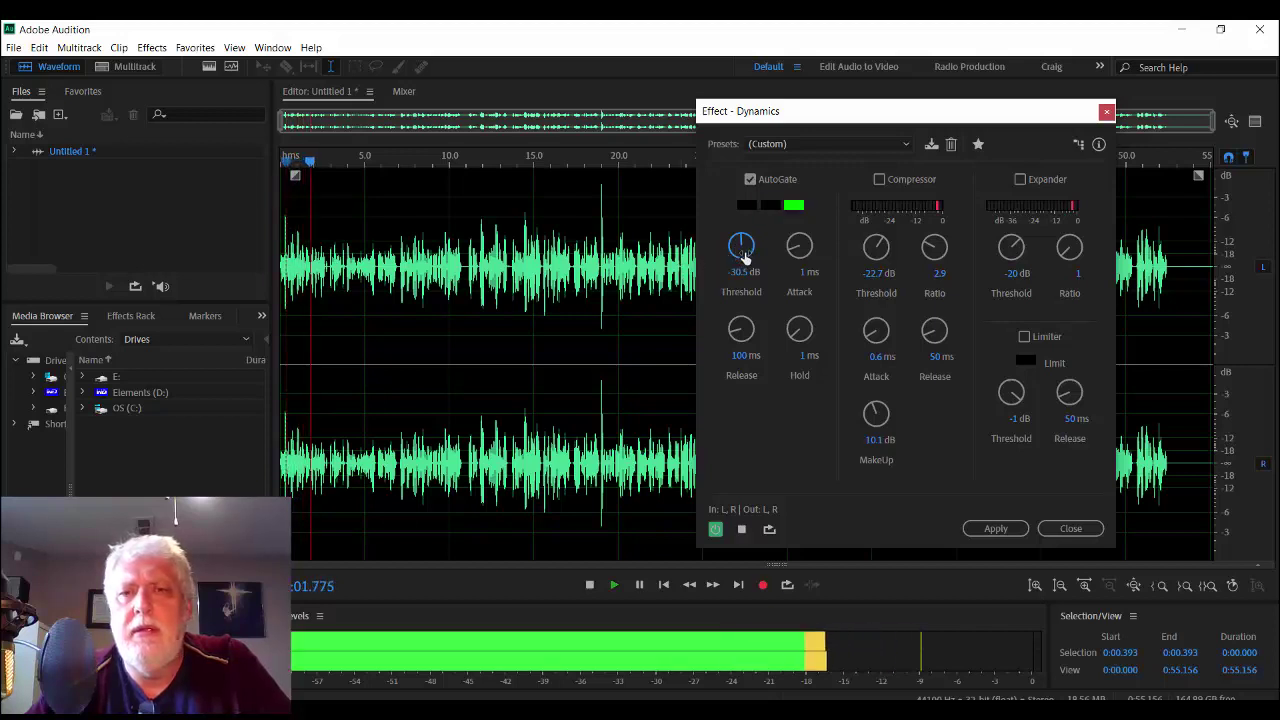
drag(741, 249, 742, 253)
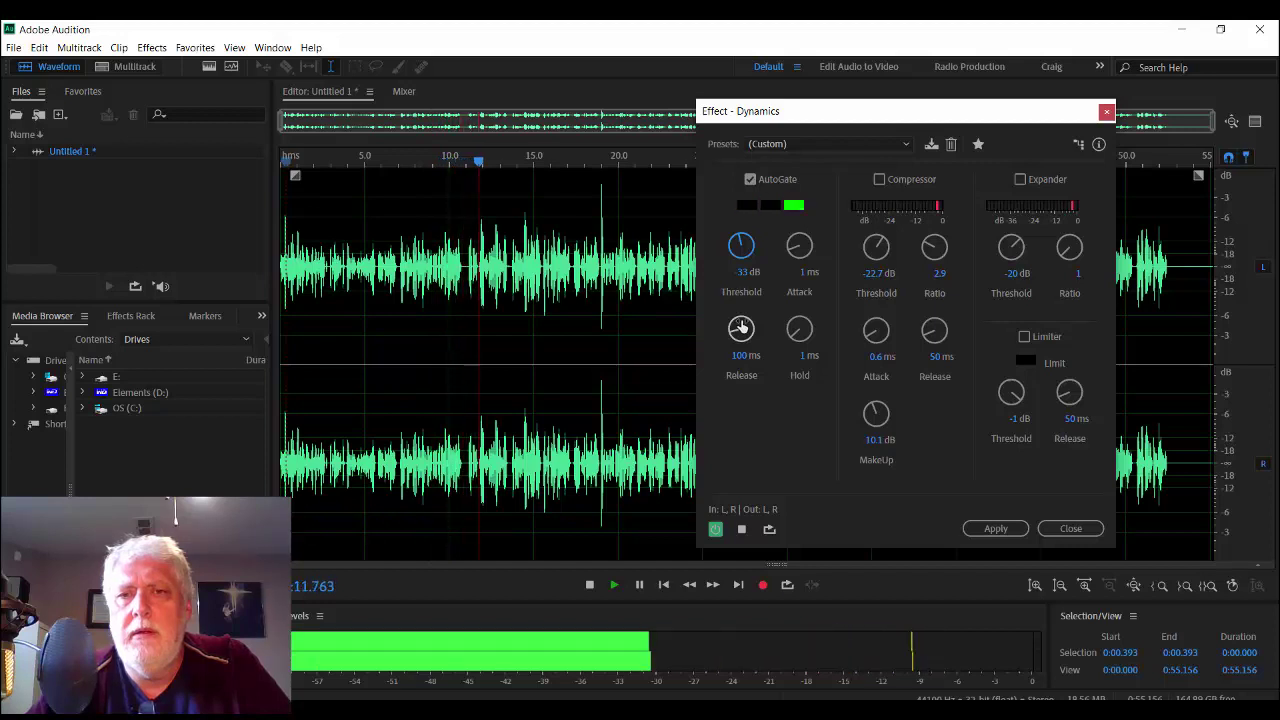
key(space)
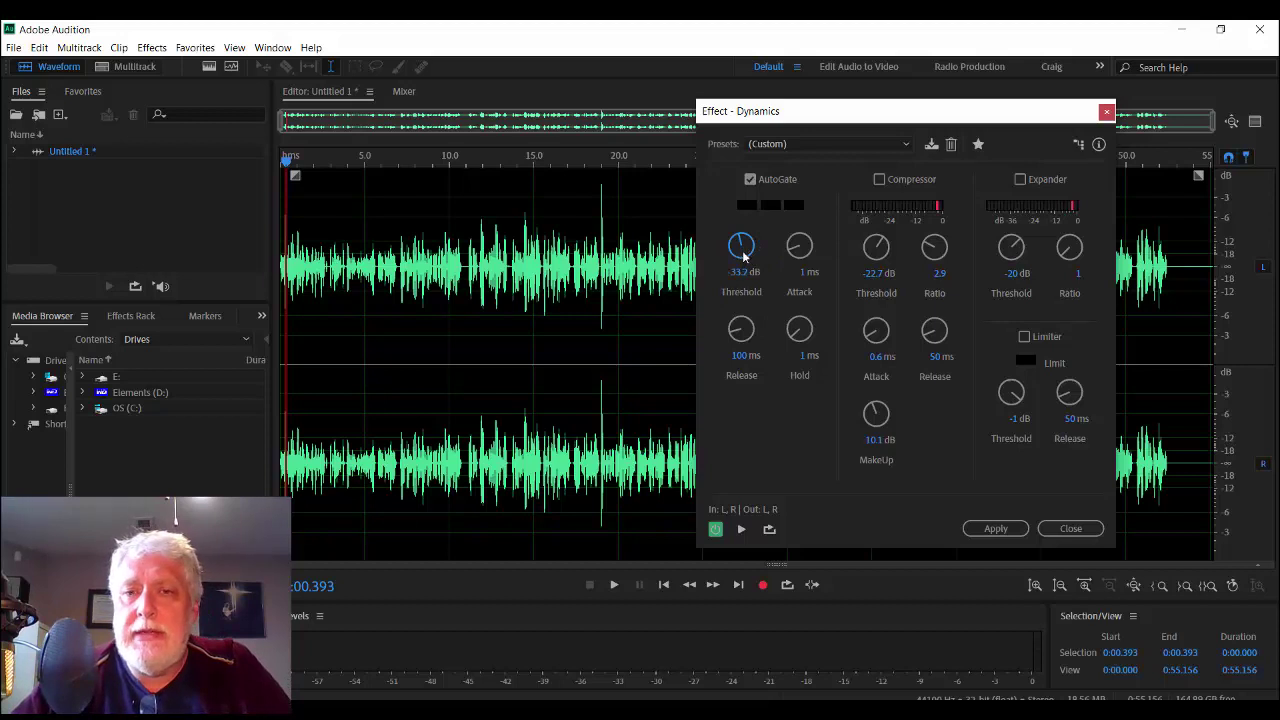
drag(743, 258, 743, 260)
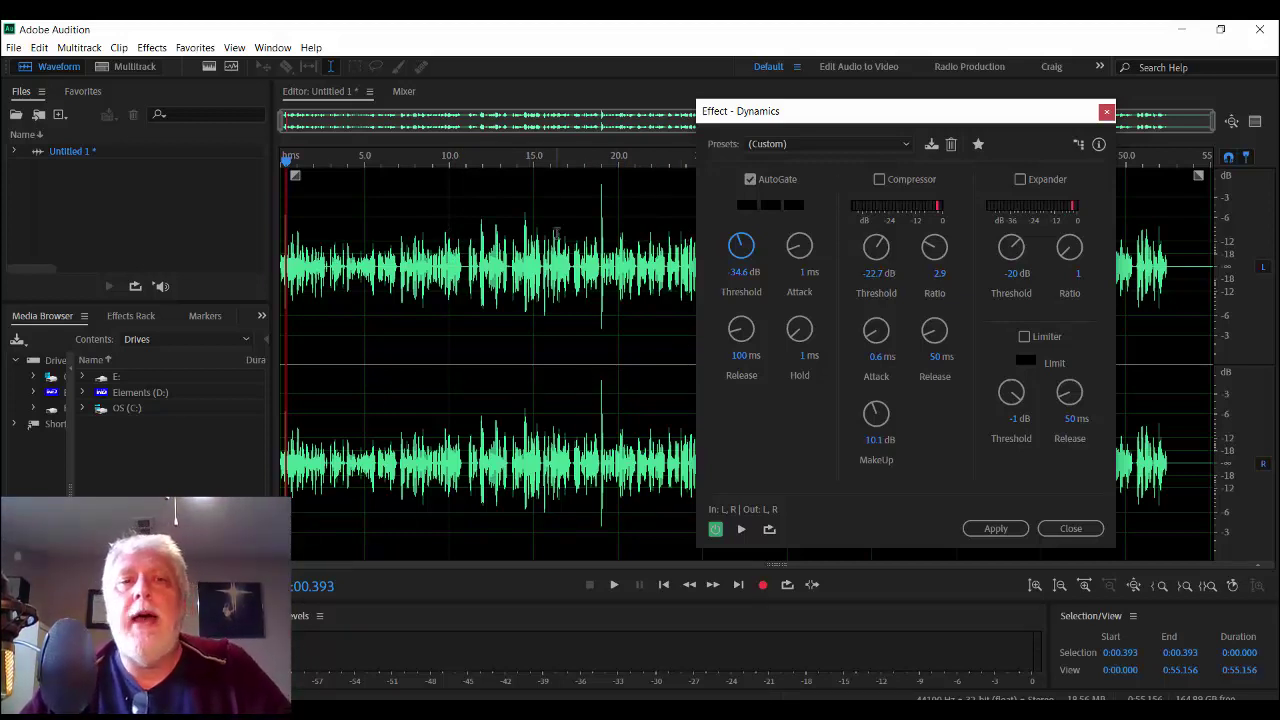
- Enable the Dynamics Compressor (-22.7 dB threshold, ratio 2.9, 10.1 dB makeup) alongside AutoGate
click(880, 178)
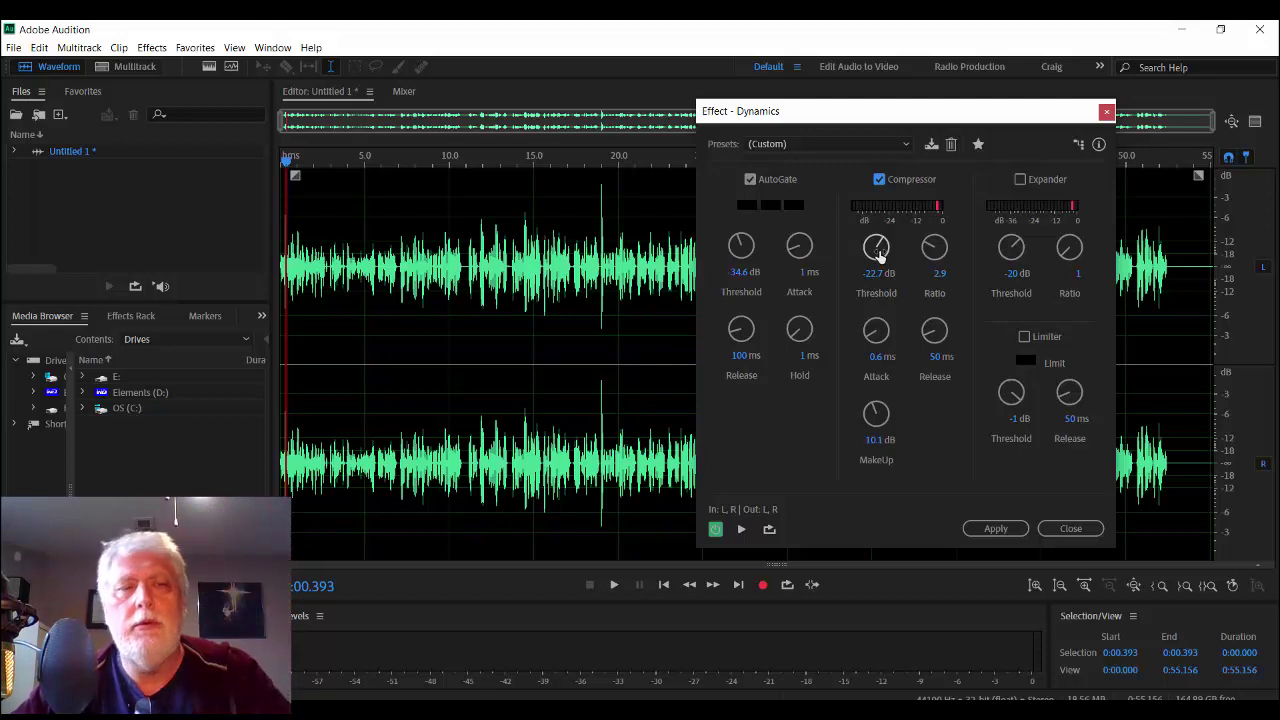
- Enter a compressor ratio of 3 and an attack time of 0.5 ms
click(938, 273)
text(3)
key(Return)
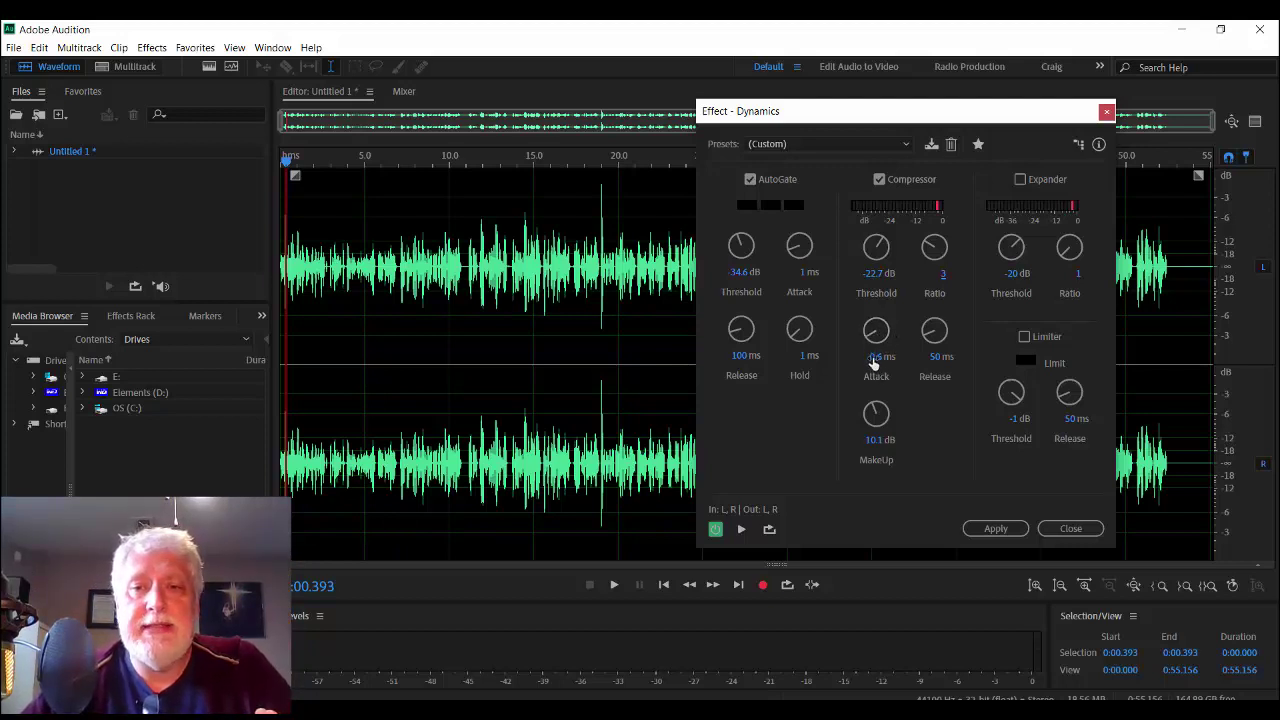
click(875, 358)
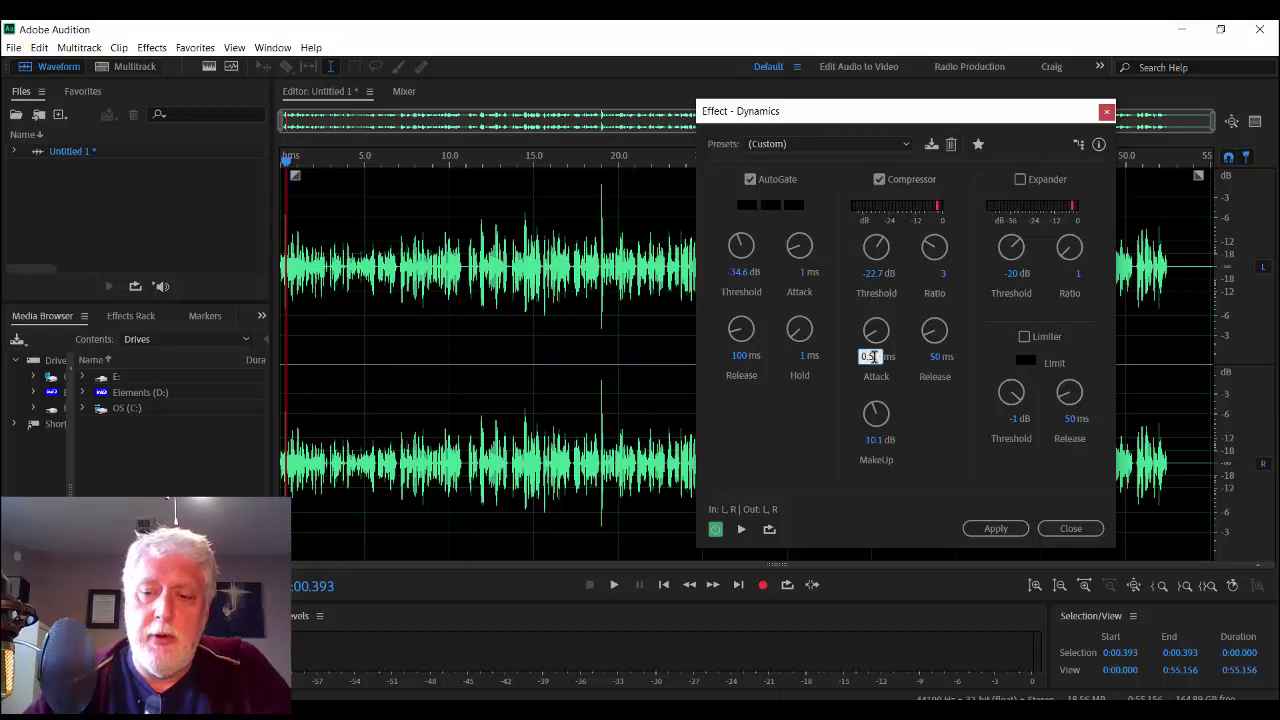
key(Return)
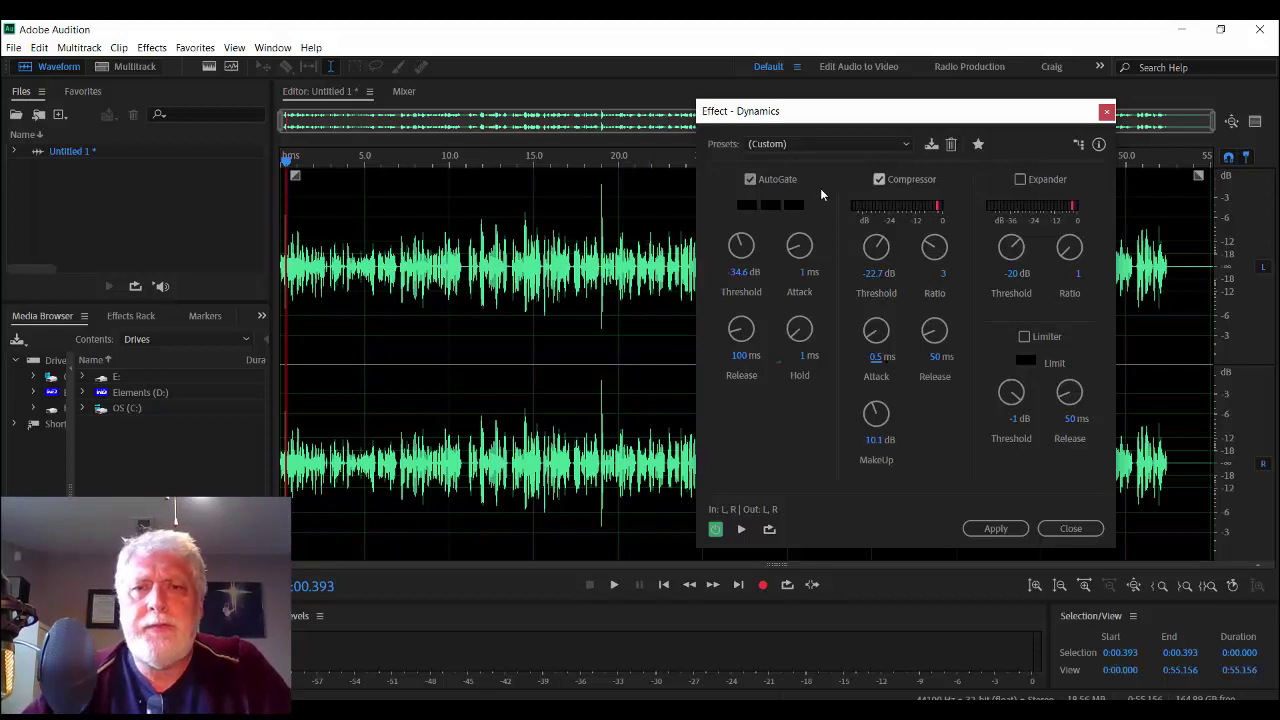
- Preview from the start while adjusting threshold to -26 dB, ratio 3.1 and makeup to 16.5 dB
drag(288, 160, 277, 168)
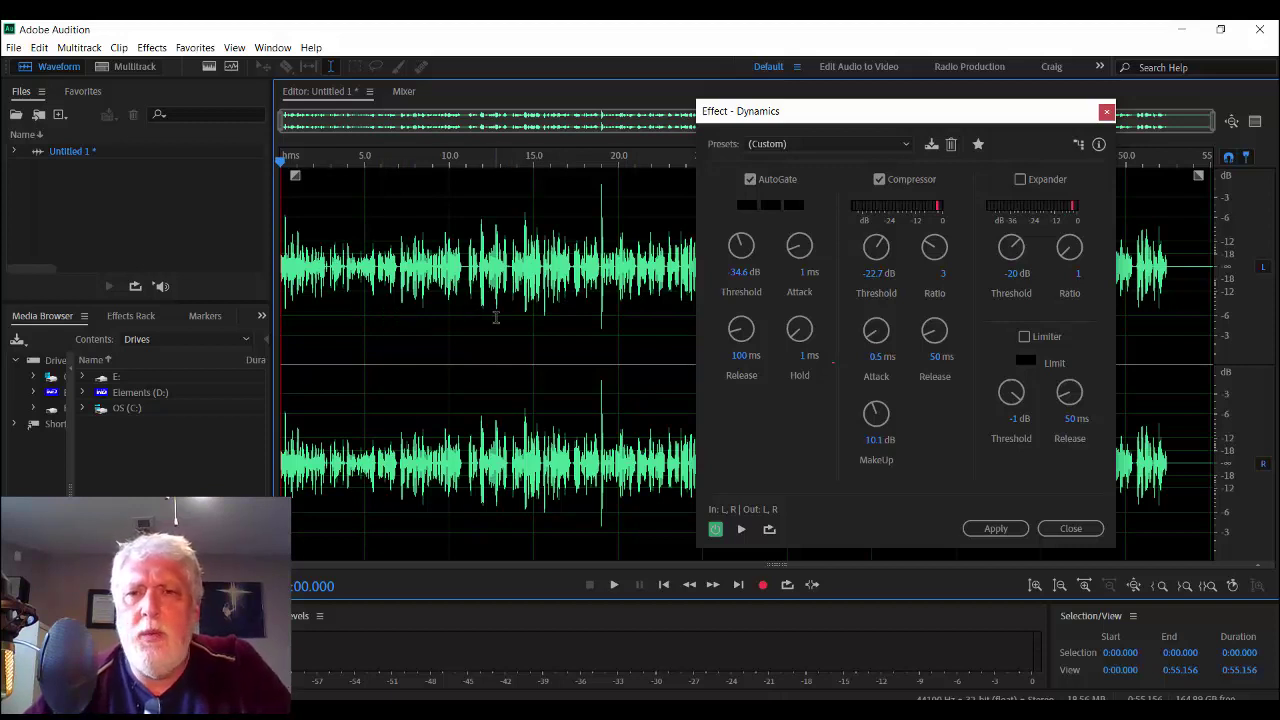
key(space)
drag(876, 248, 876, 258)
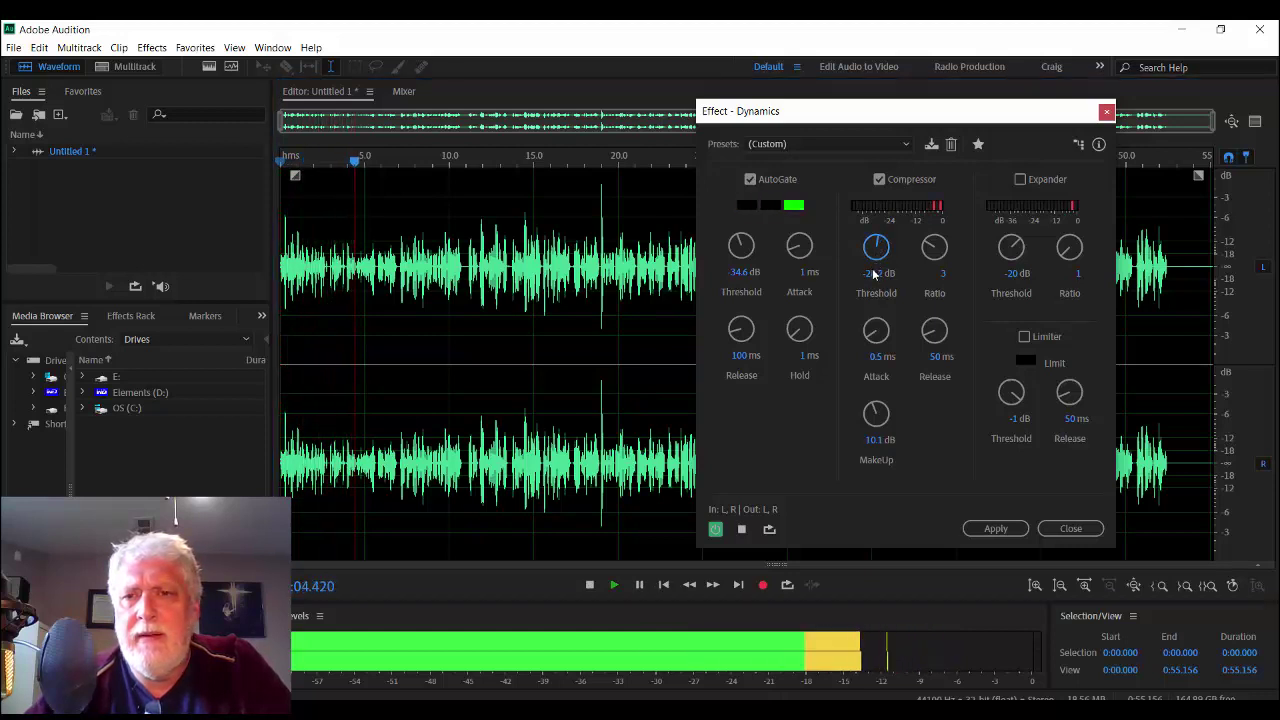
drag(936, 247, 936, 243)
drag(876, 413, 914, 377)
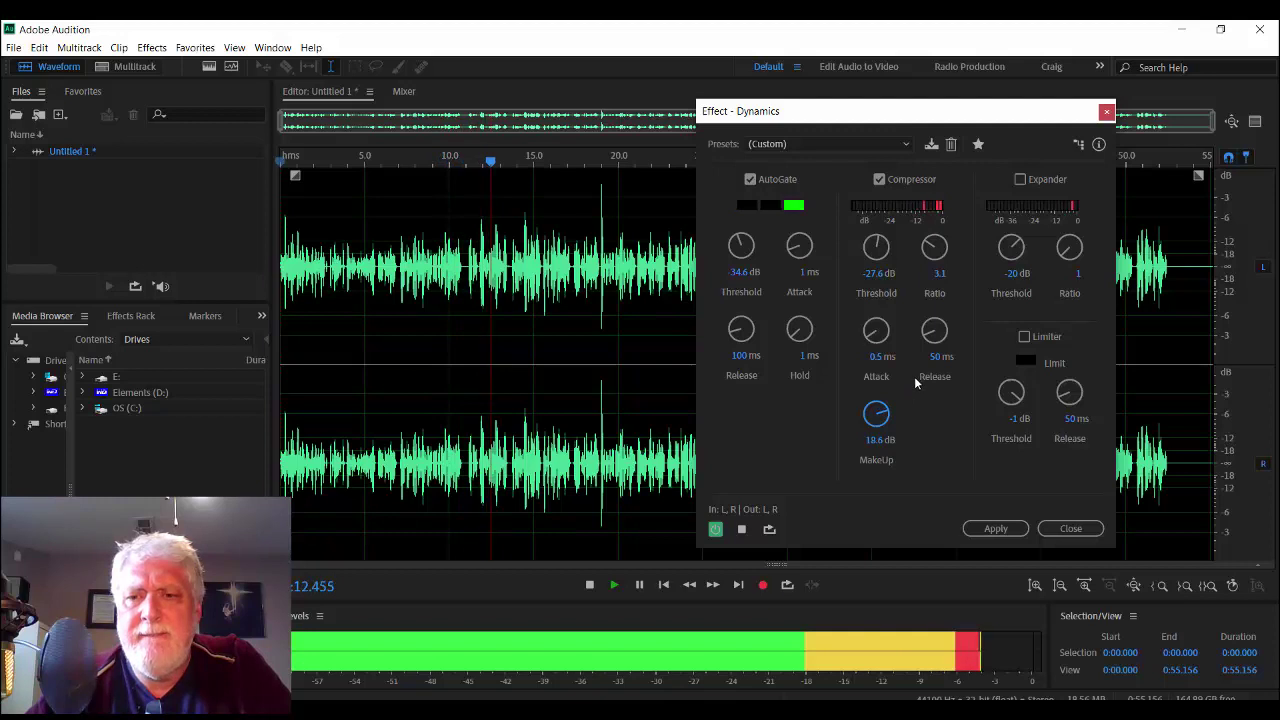
drag(878, 250, 888, 249)
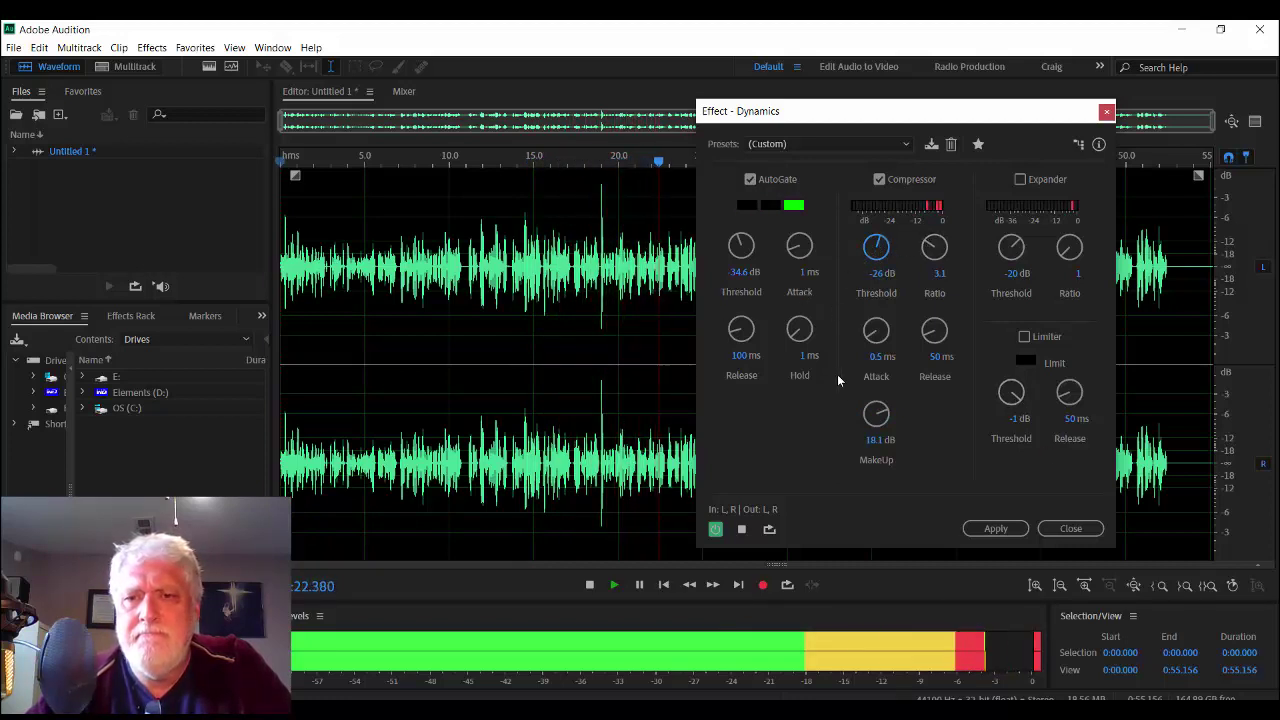
drag(874, 417, 879, 462)
key(space)
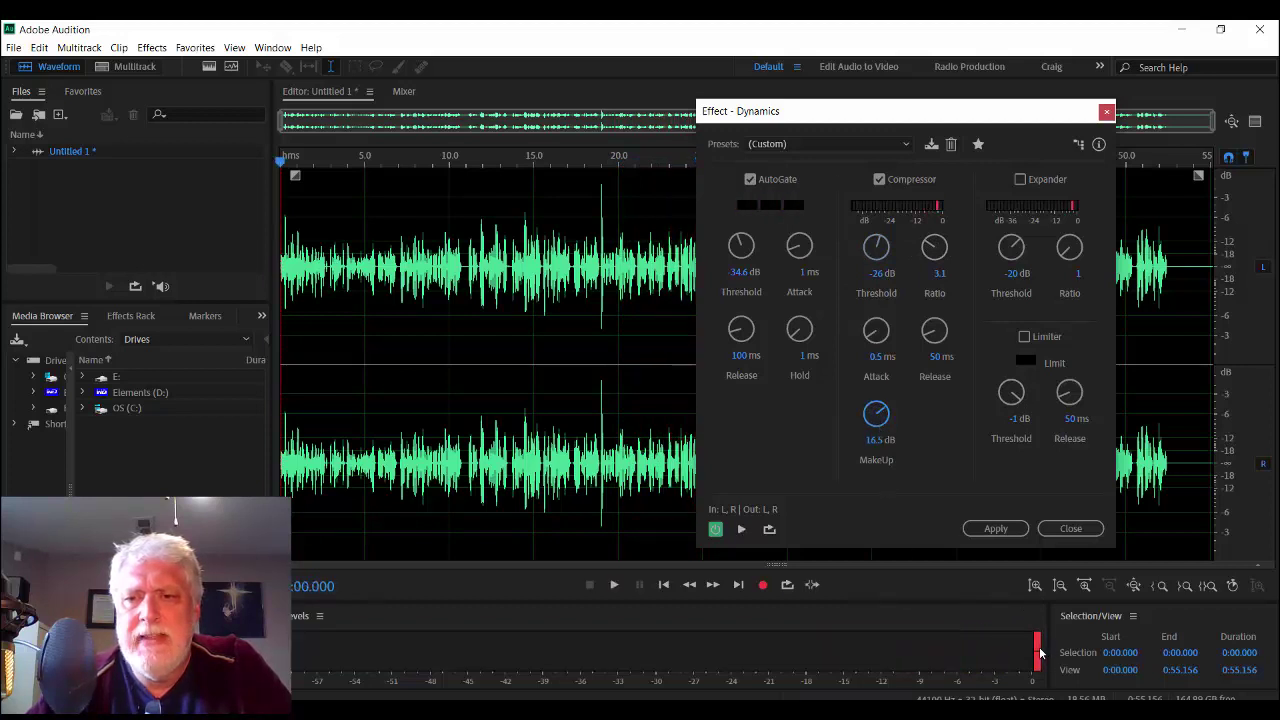
- Clear the red clip indicator on the Levels meter
click(1035, 650)
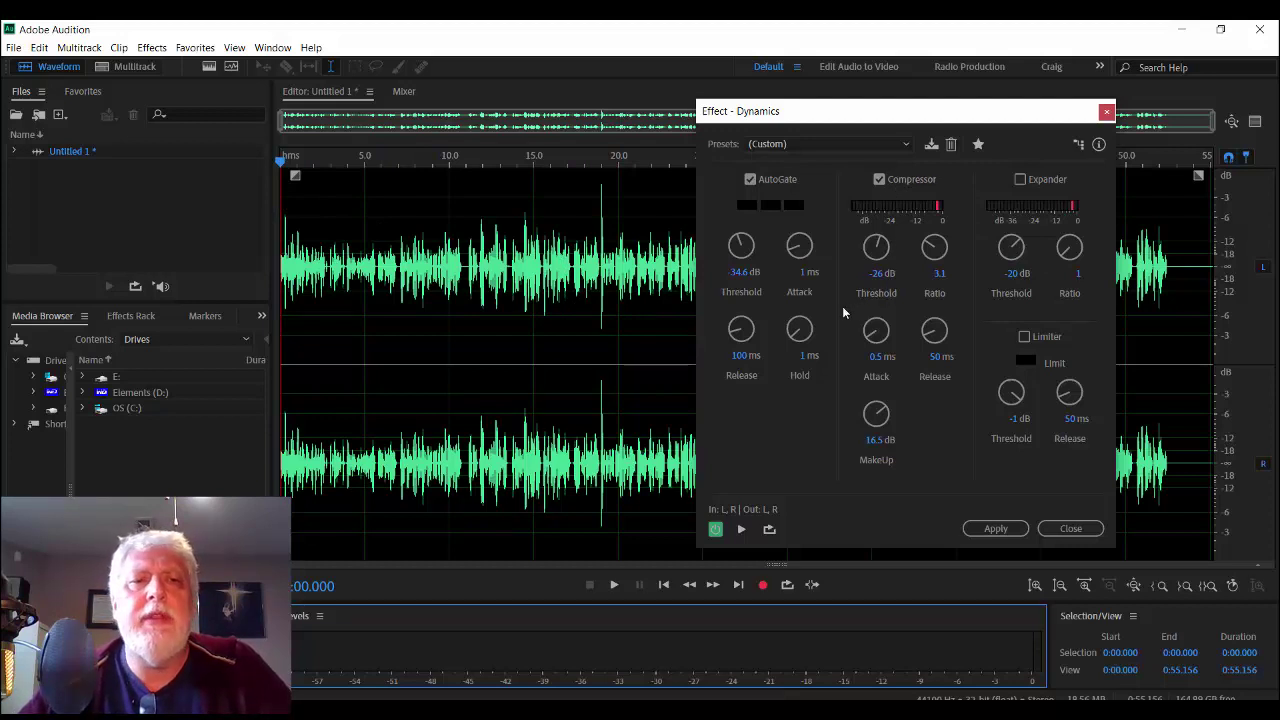
- Preview the voice with the Compressor bypassed and then restored, and stop playback
key(space)
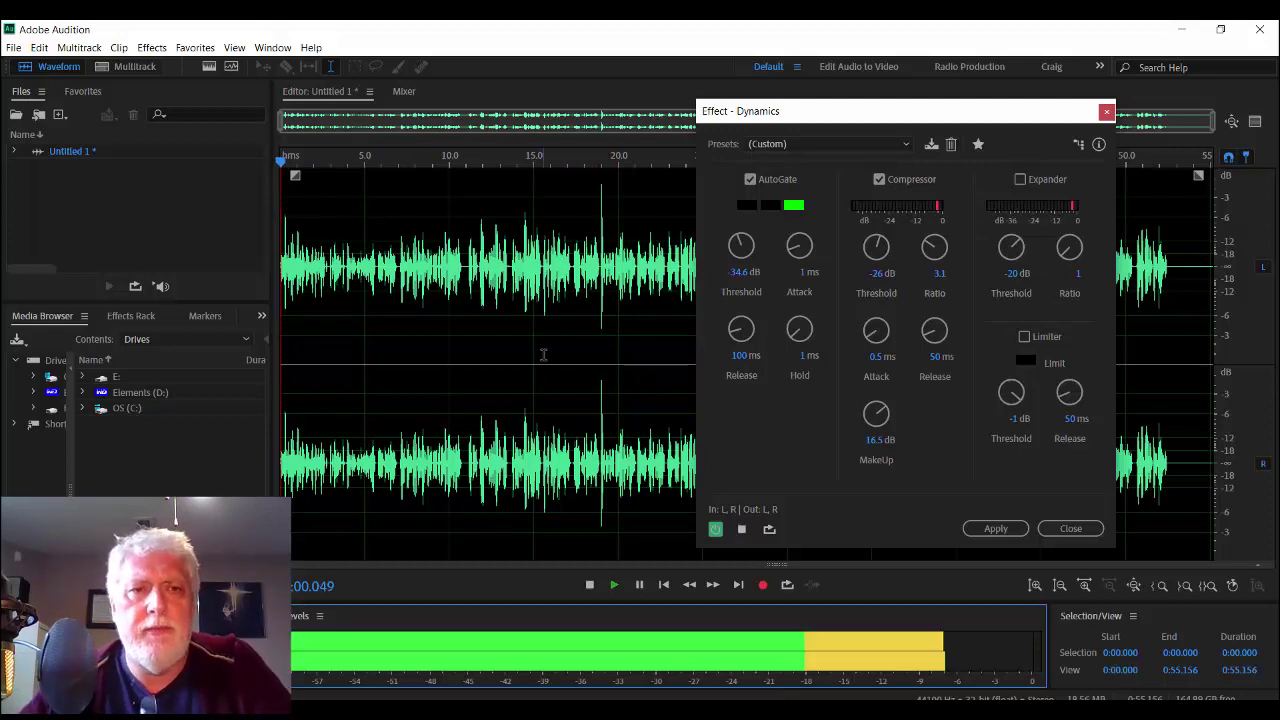
click(879, 180)
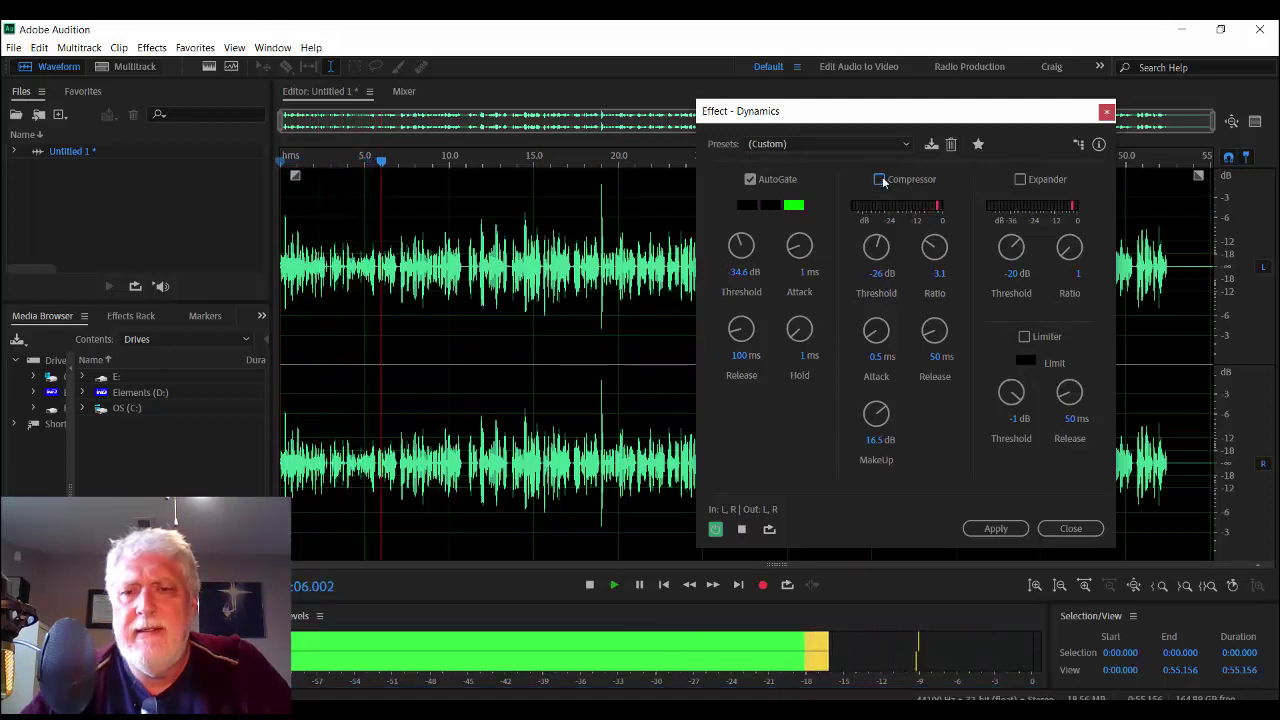
click(879, 180)
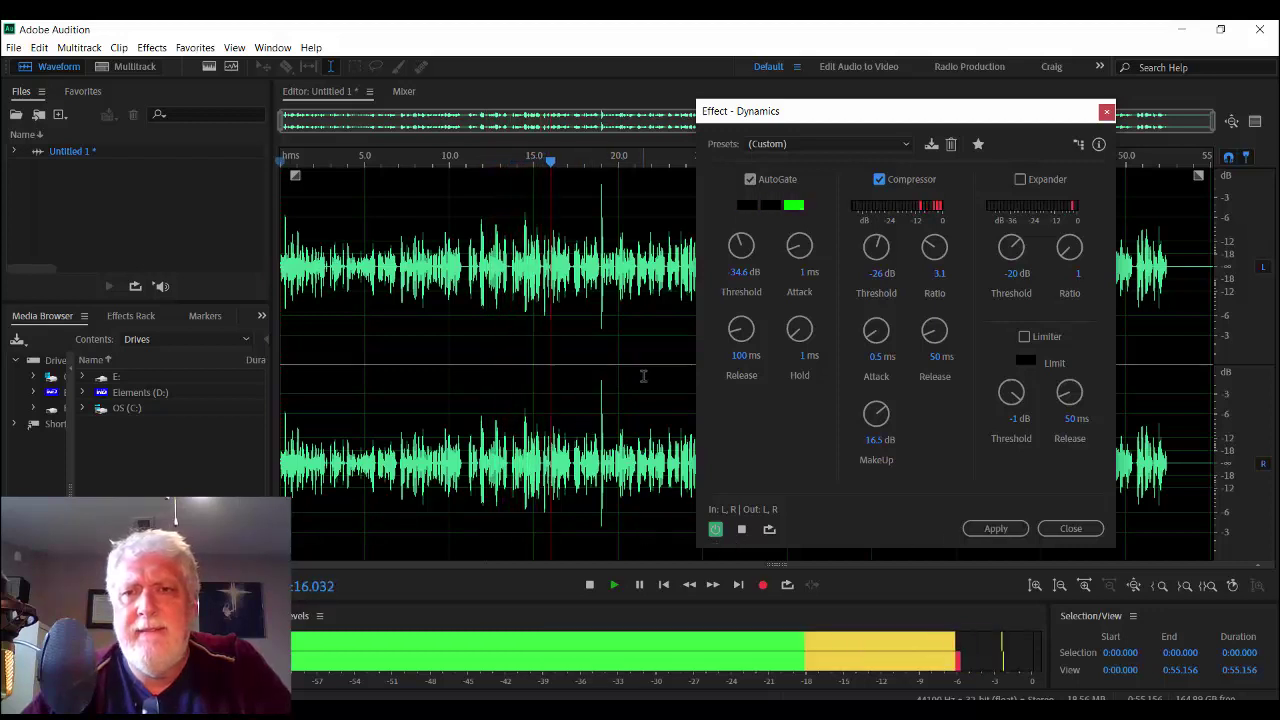
key(space)
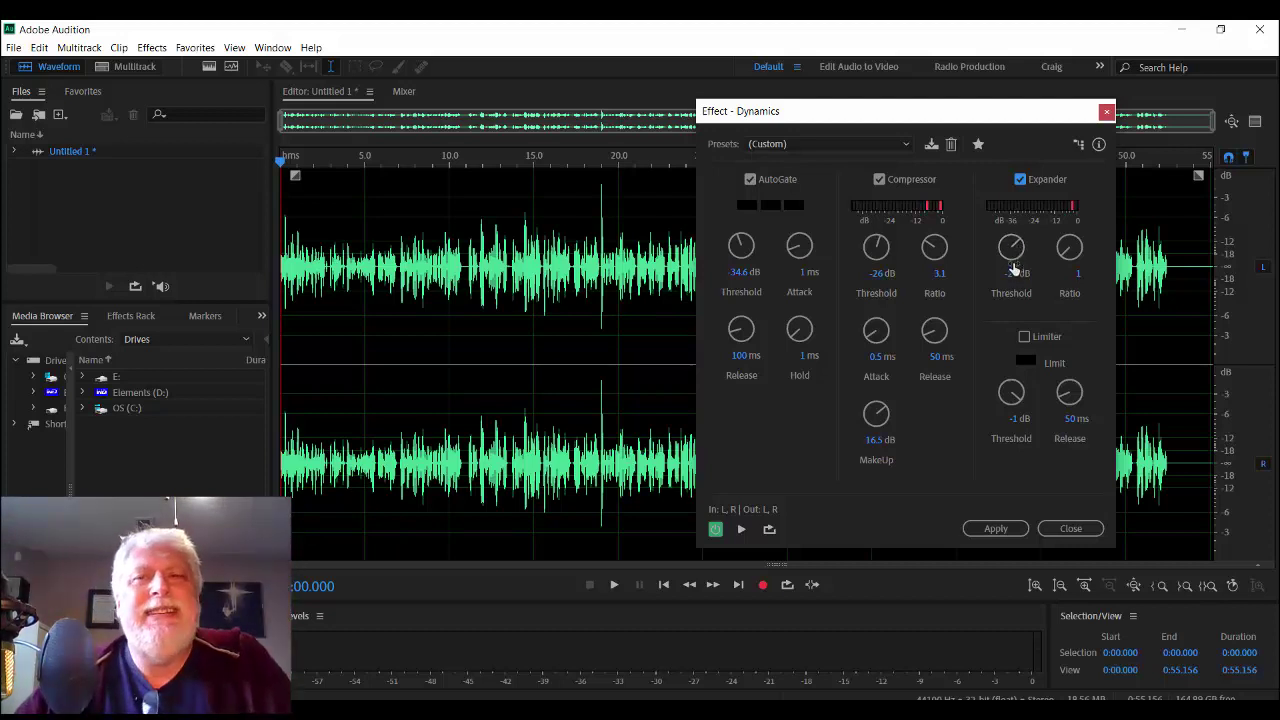
- Retune the Expander to -26.2 dB threshold and ratio 3.4, then switch it off
click(1021, 179)
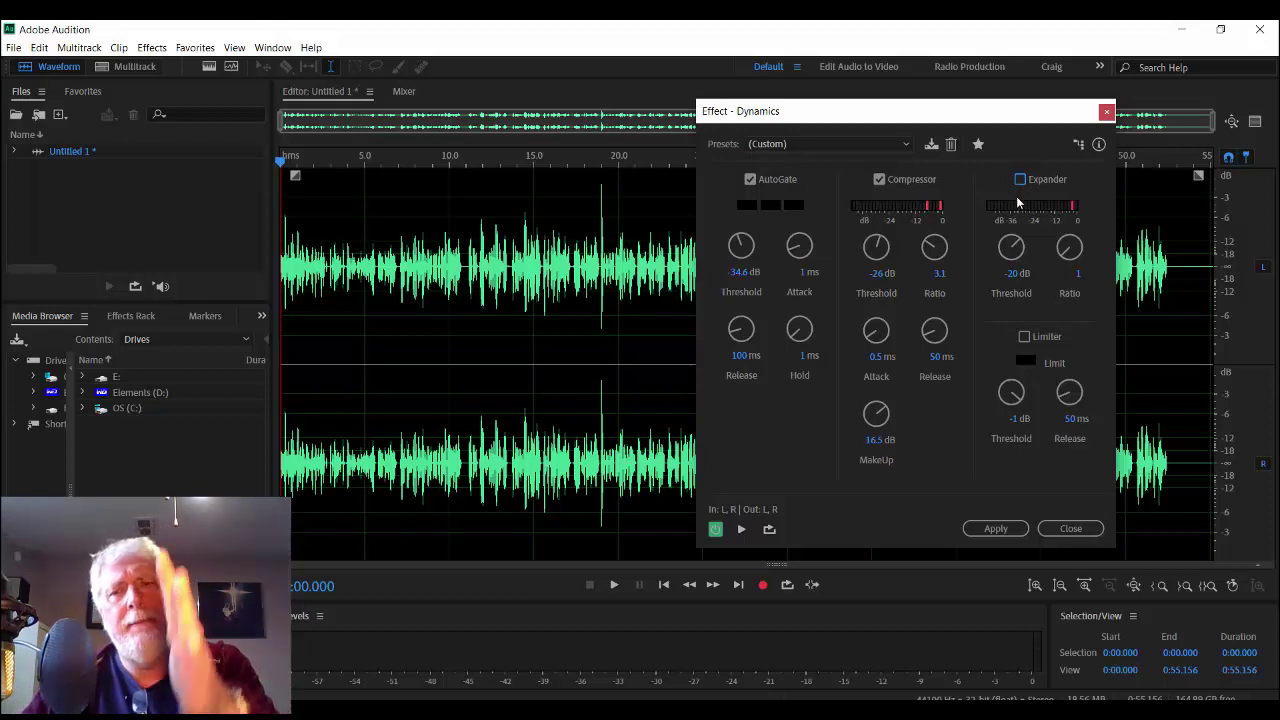
click(1020, 179)
drag(1011, 248, 1013, 284)
drag(1069, 250, 1084, 175)
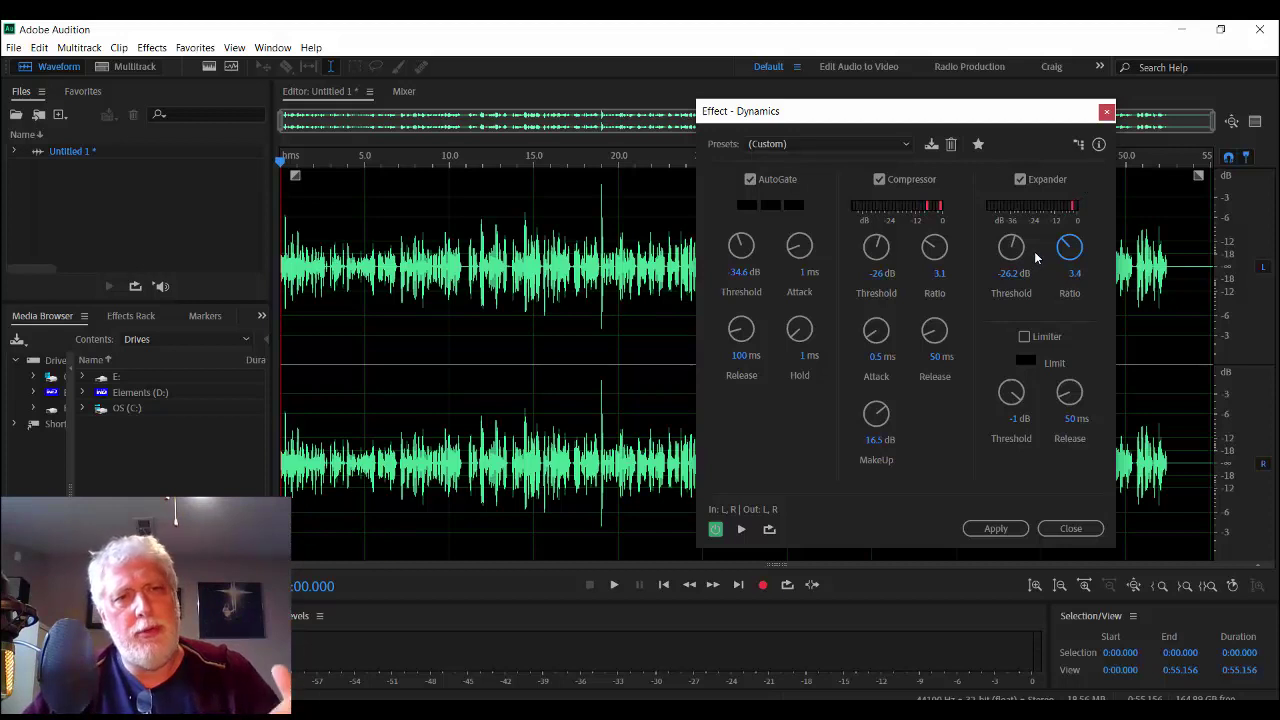
click(1020, 180)
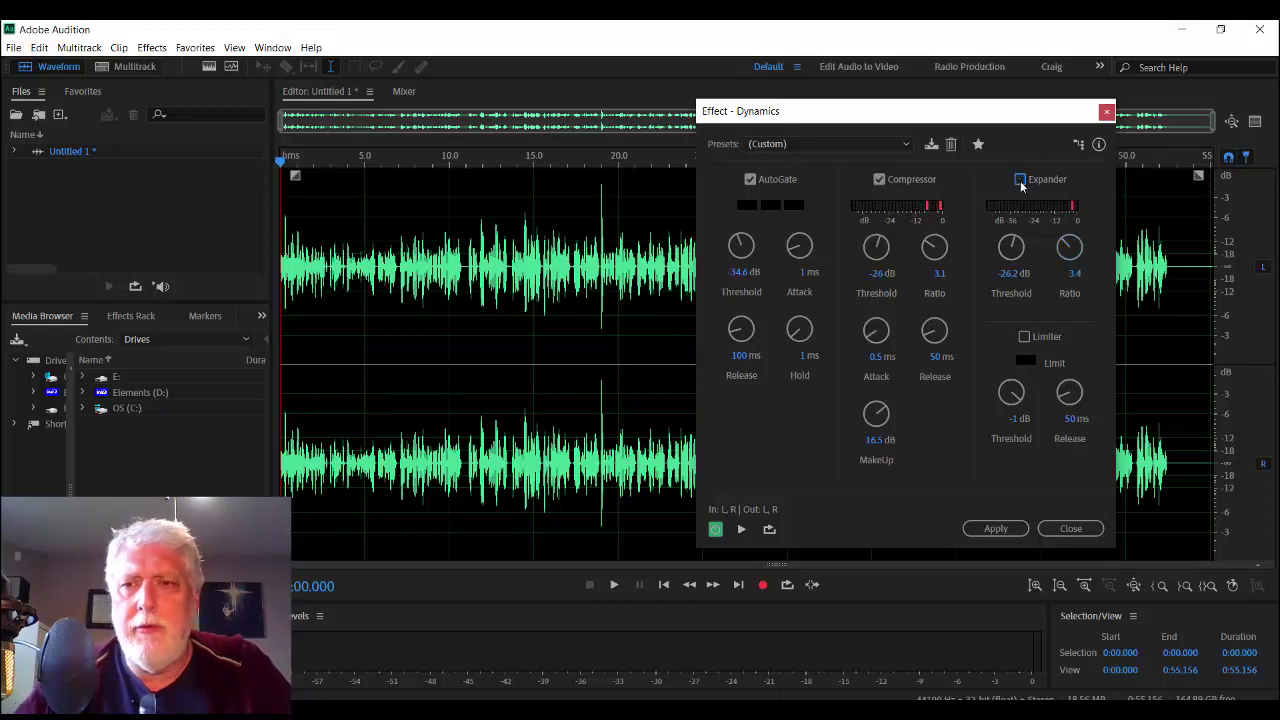
- Switch on the Limiter and set its threshold to about -1.1 dB, release 50 ms
click(1025, 337)
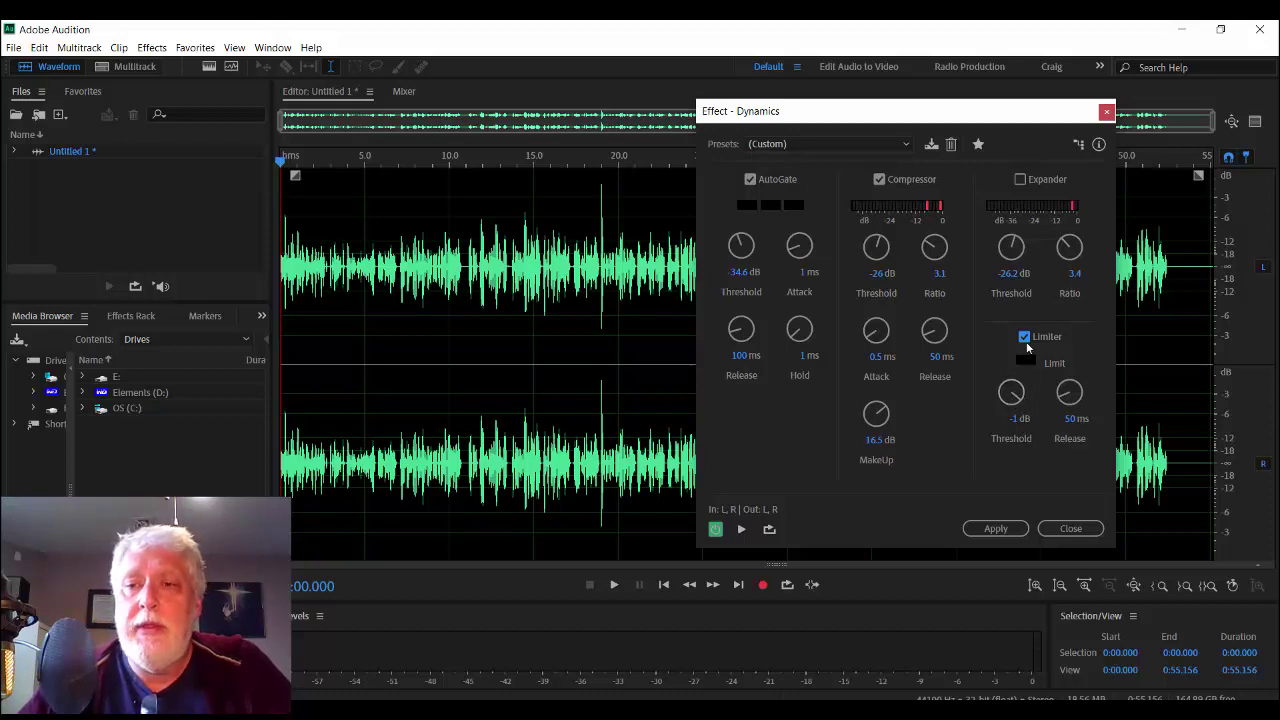
drag(1021, 412, 1020, 395)
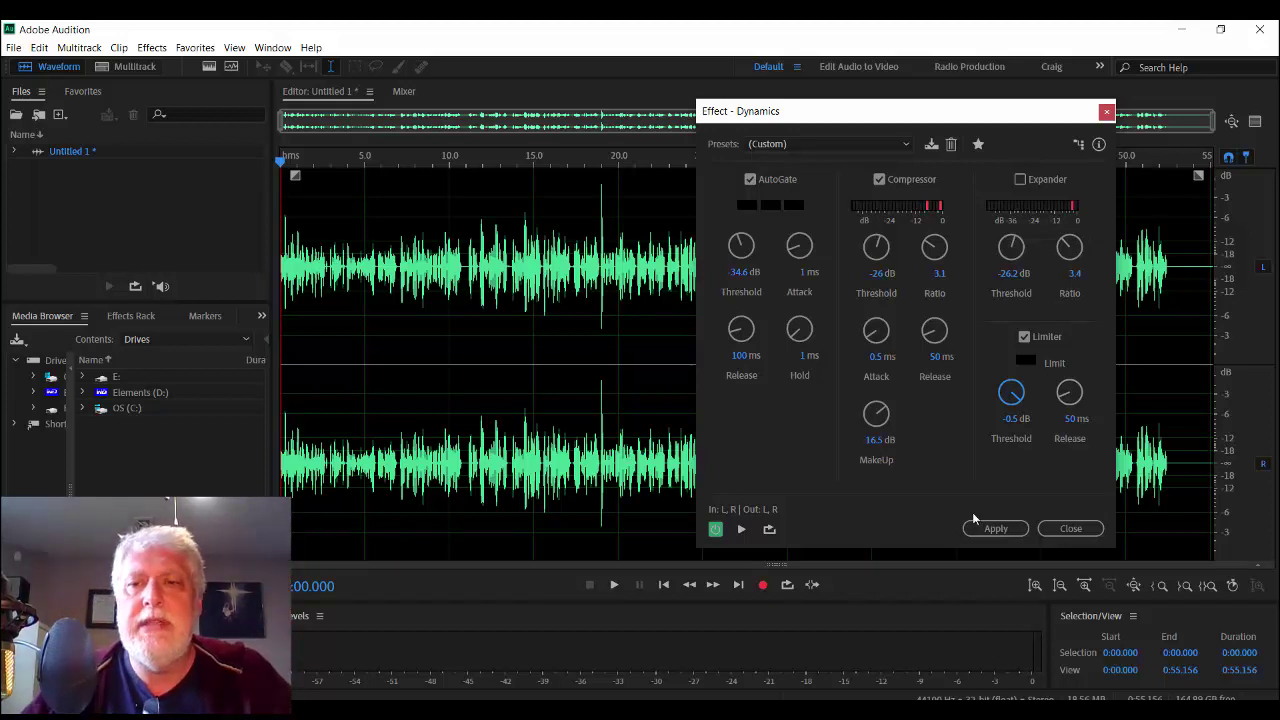
drag(1010, 392, 1011, 394)
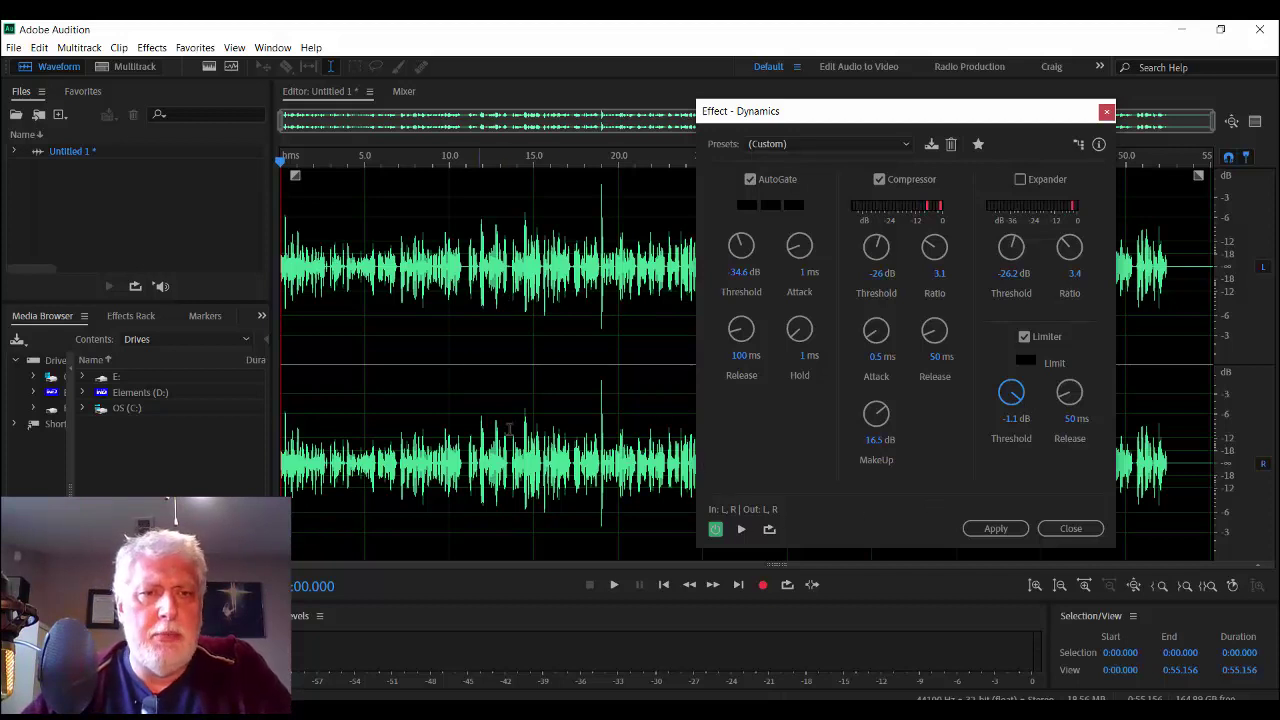
- Preview the voice while lowering the Limiter threshold to -3.7 dB, then stop the preview
click(741, 531)
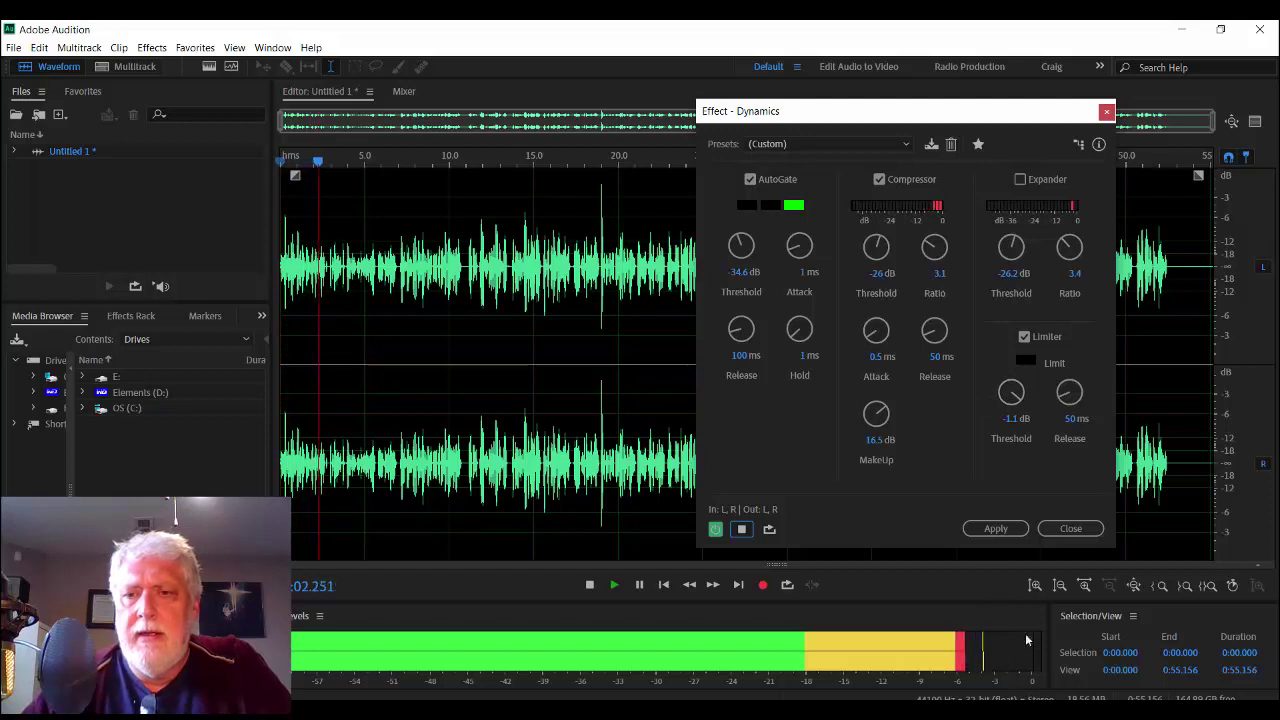
drag(1011, 391, 1012, 402)
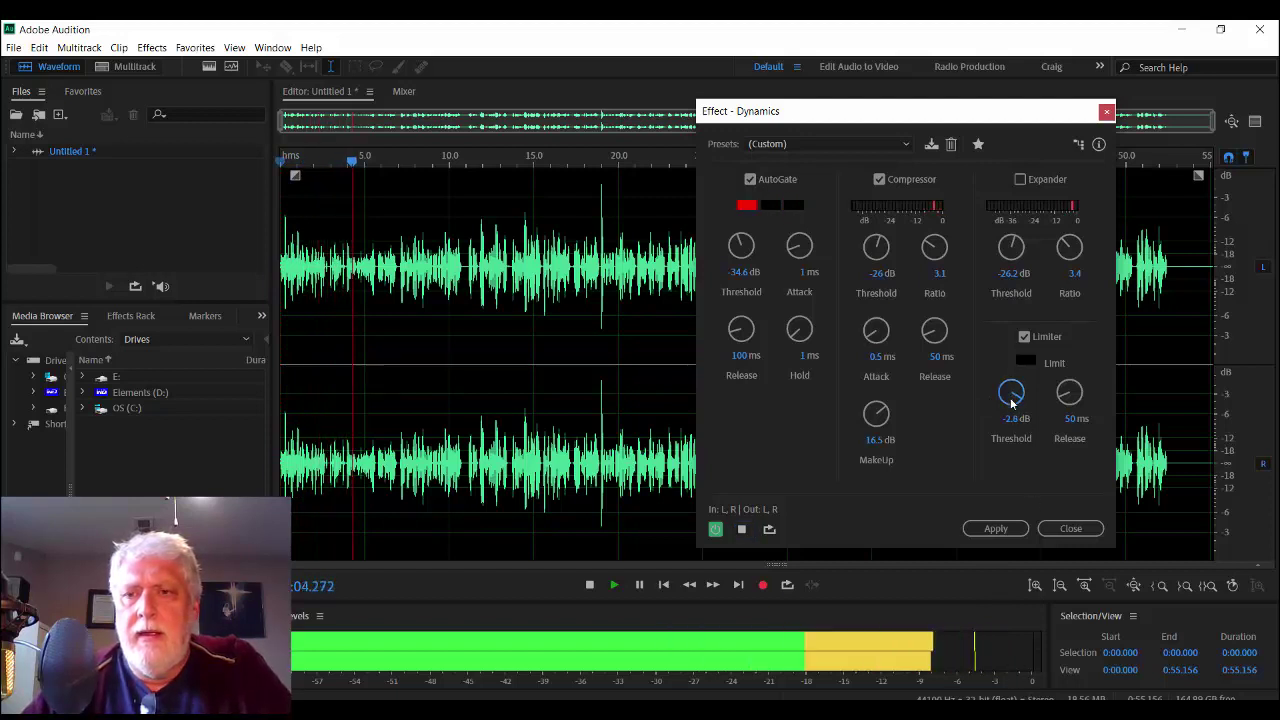
scroll(1011, 393, down, 2)
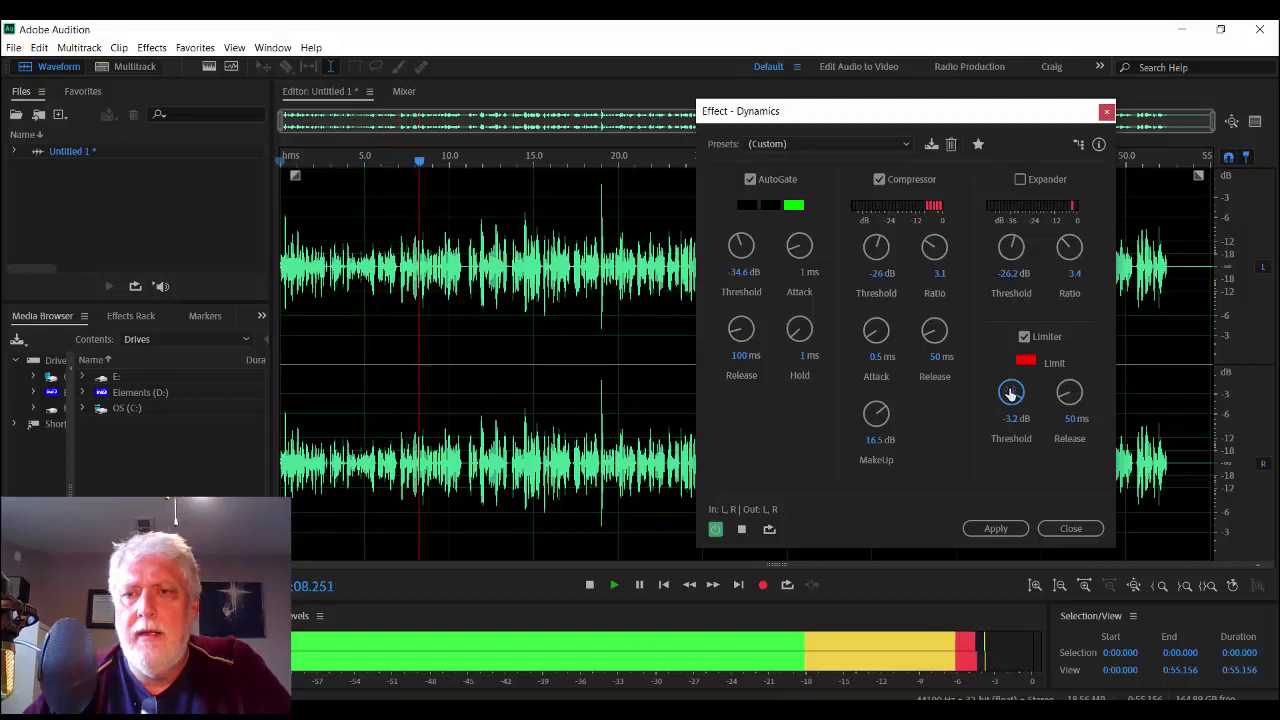
scroll(1011, 395, down, 8)
scroll(1011, 395, up, 3)
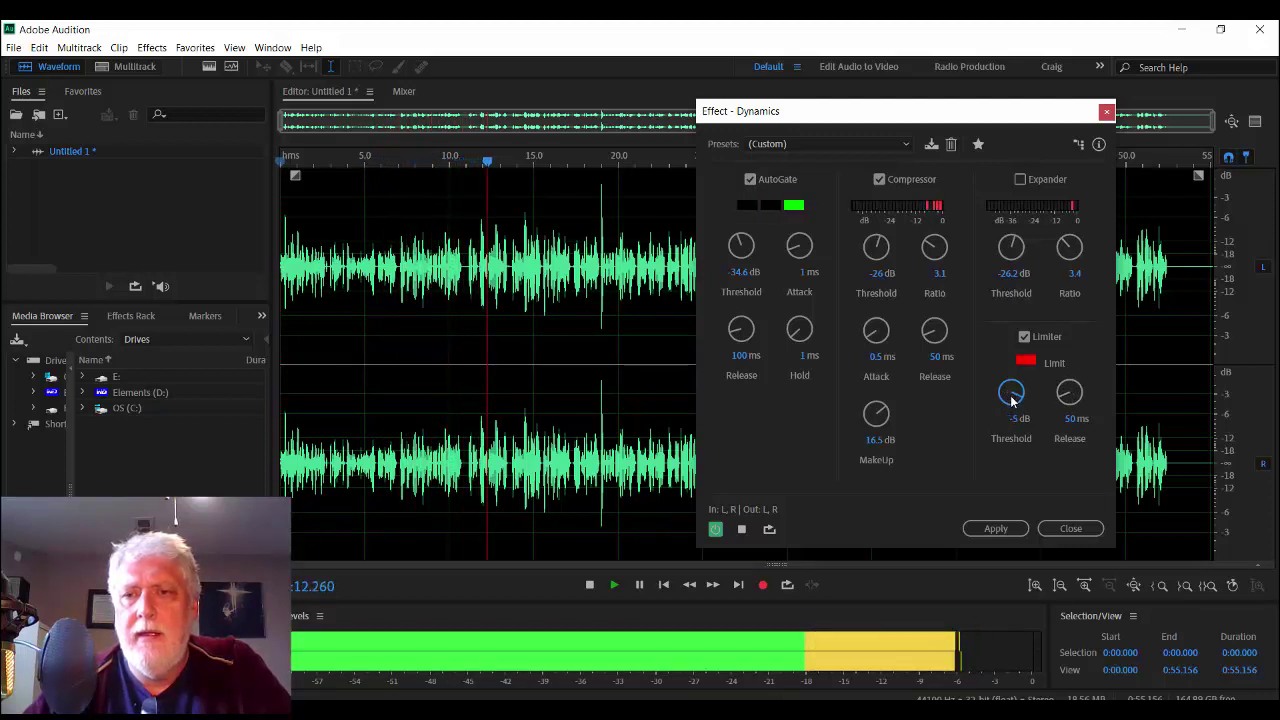
scroll(1011, 393, up, 6)
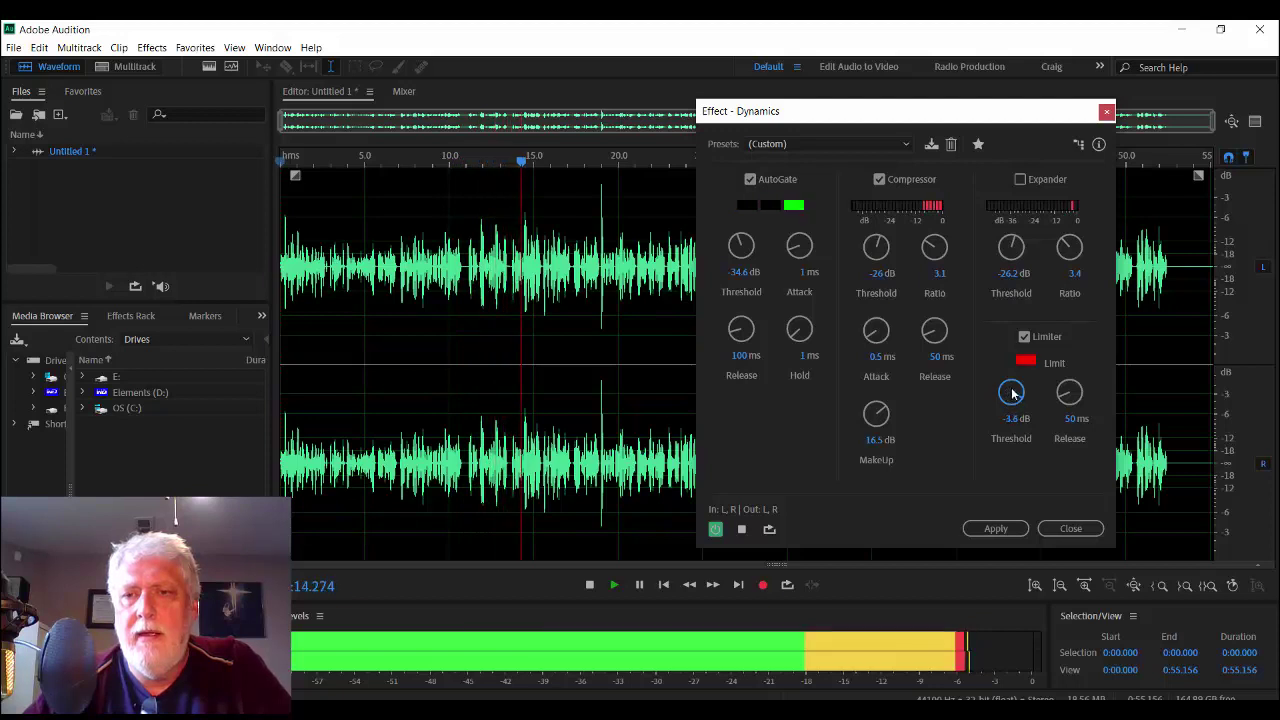
scroll(1012, 394, down, 1)
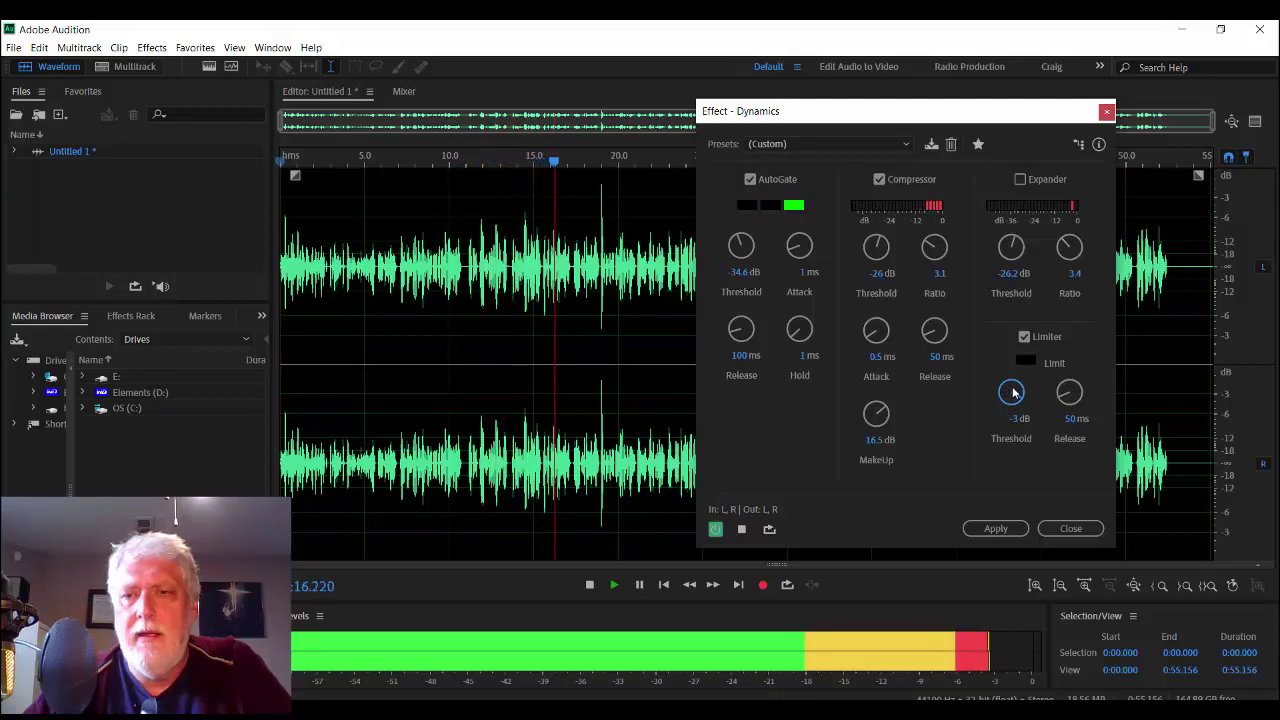
scroll(1012, 394, down, 3)
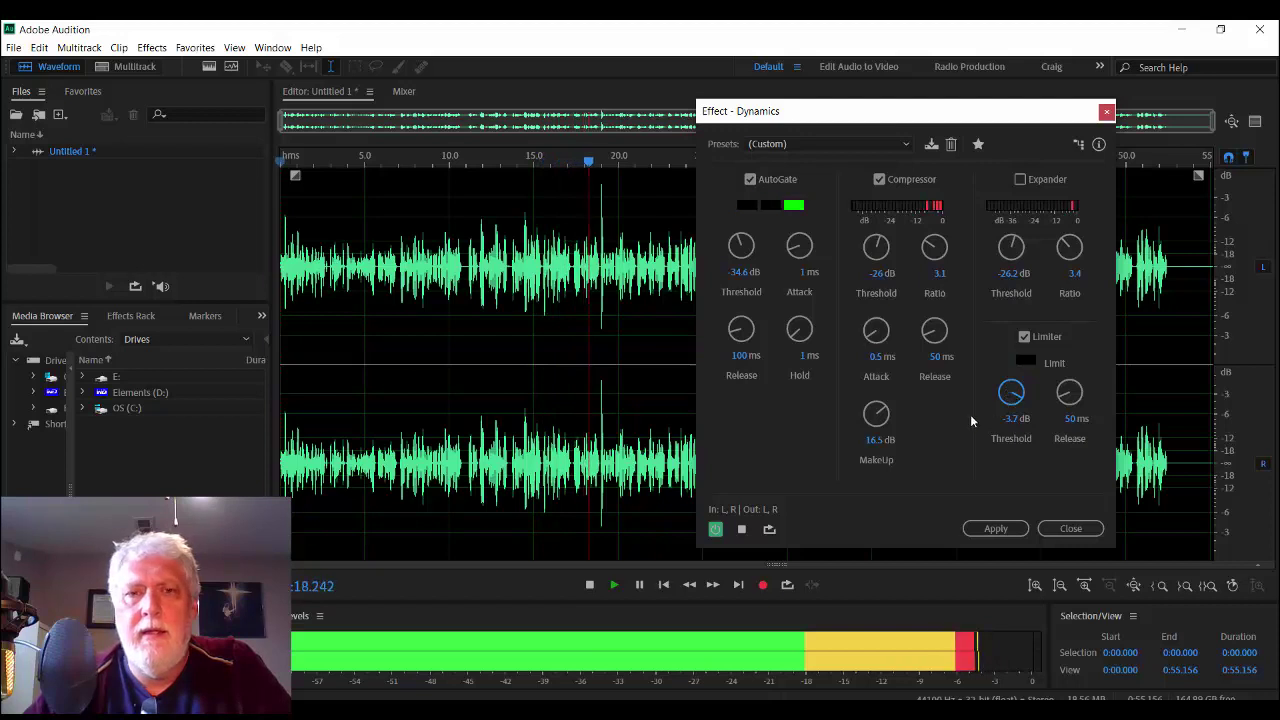
click(743, 530)
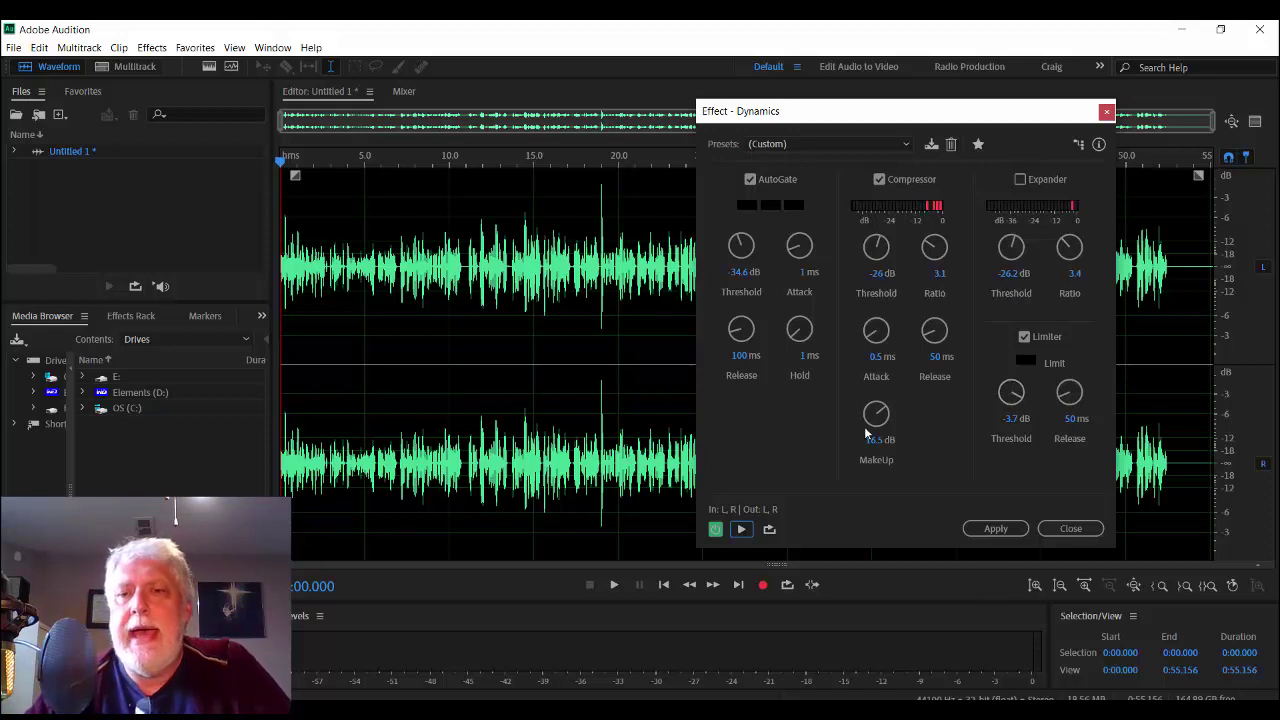
- Raise the Limiter threshold back to -0.5 dB and apply the Dynamics effect
click(1008, 395)
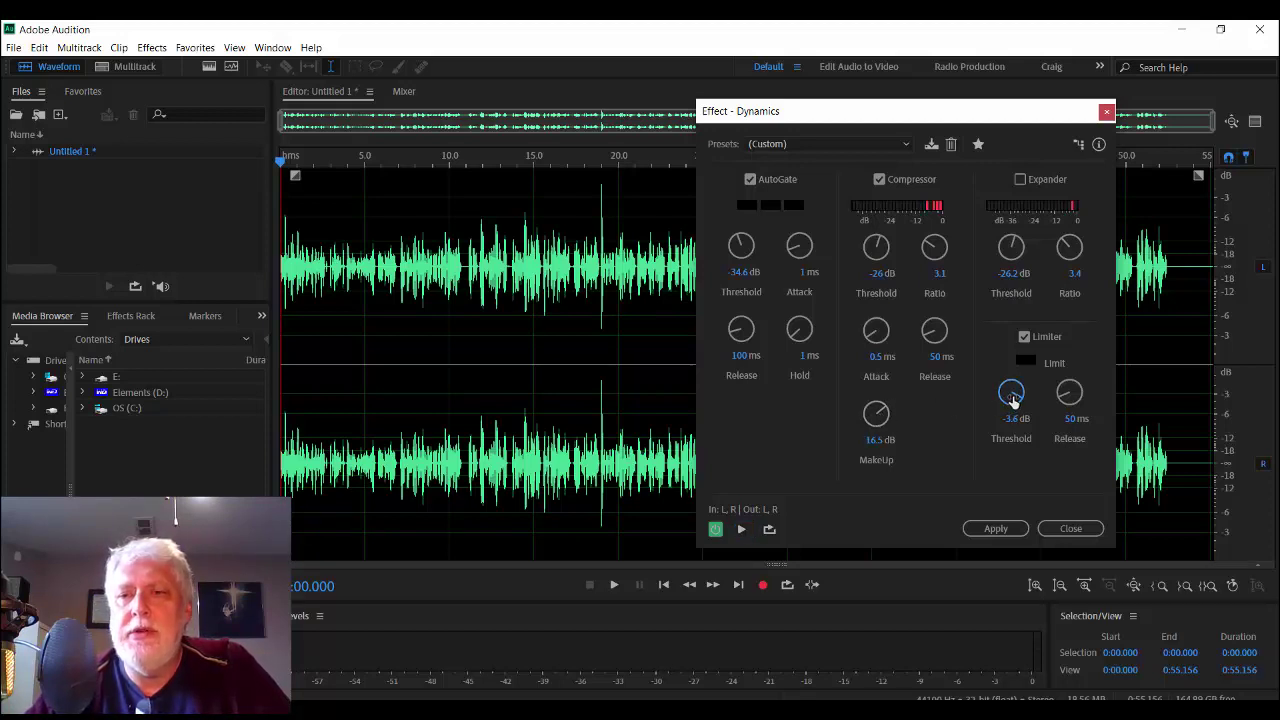
drag(1015, 410, 1016, 393)
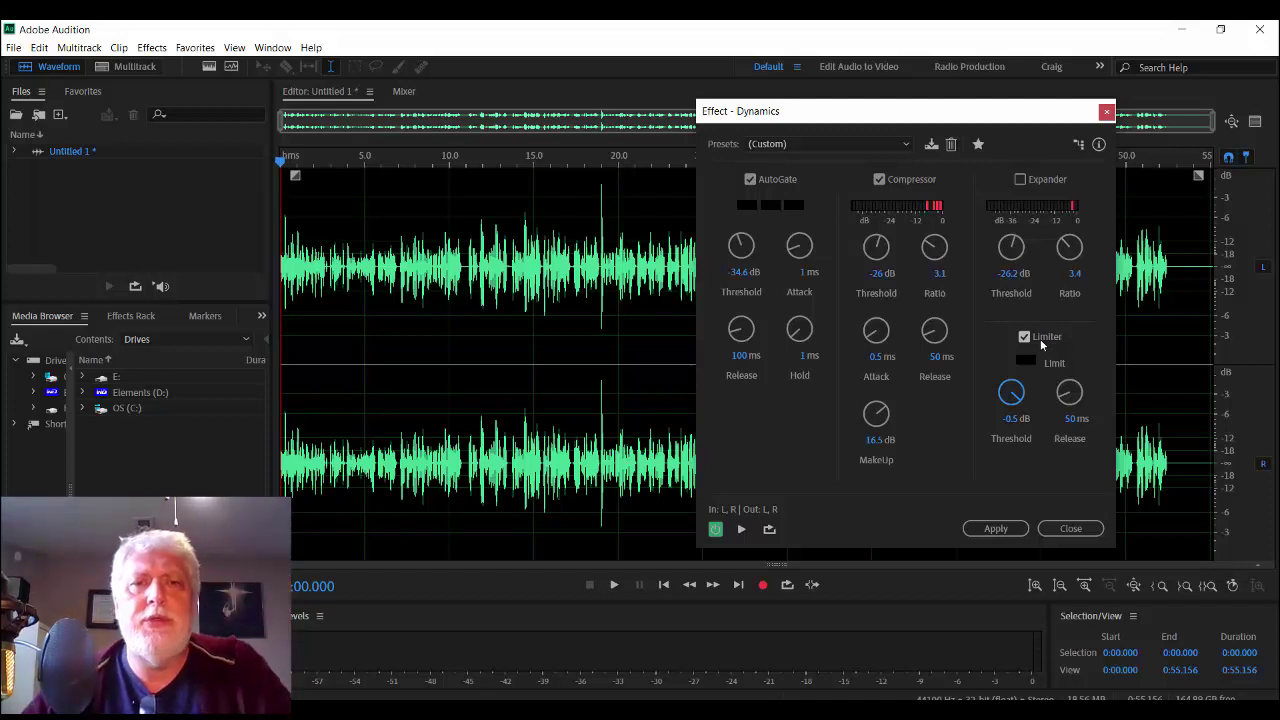
click(993, 530)
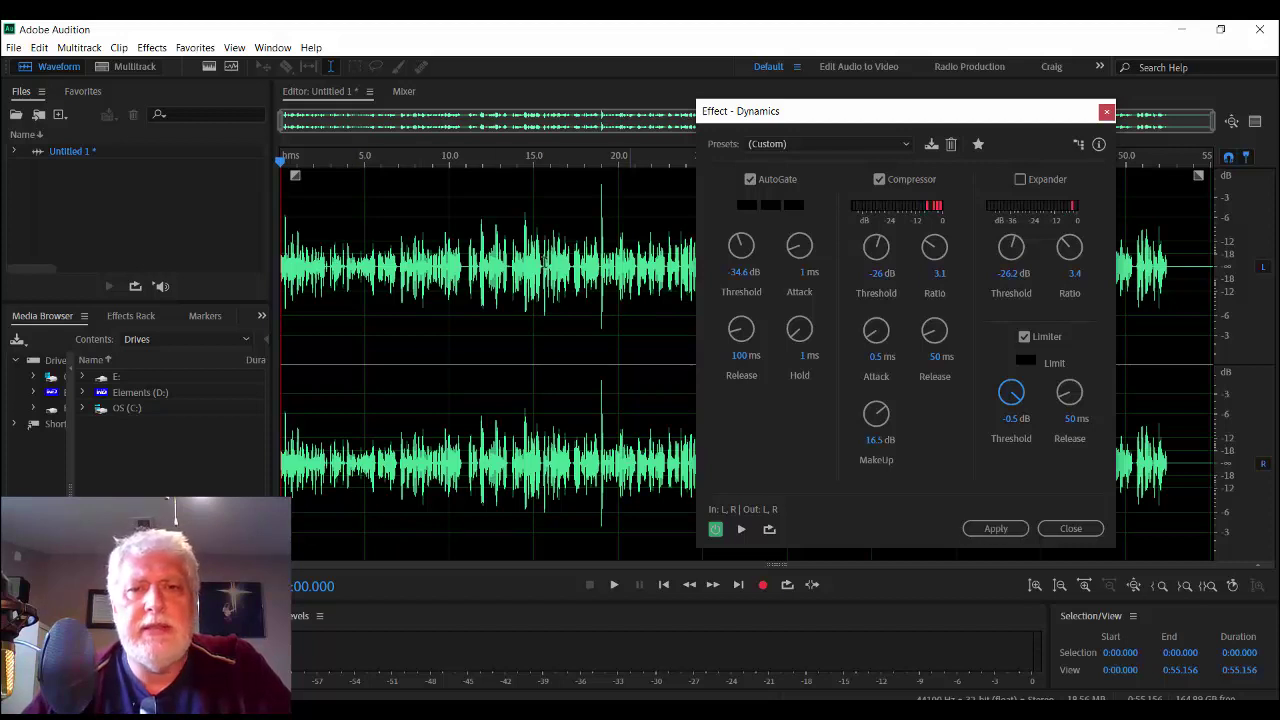
click(993, 528)
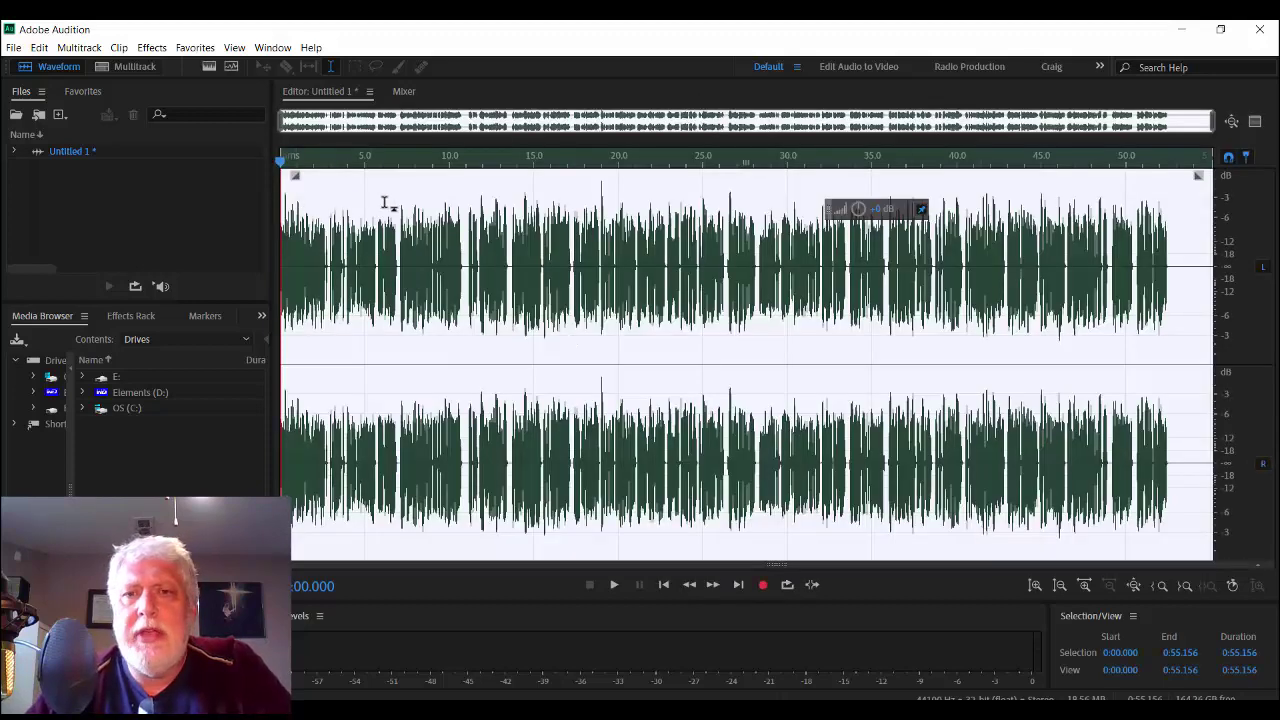
- Play back the processed recording, then undo the Dynamics effect
key(ctrl+shift+a)
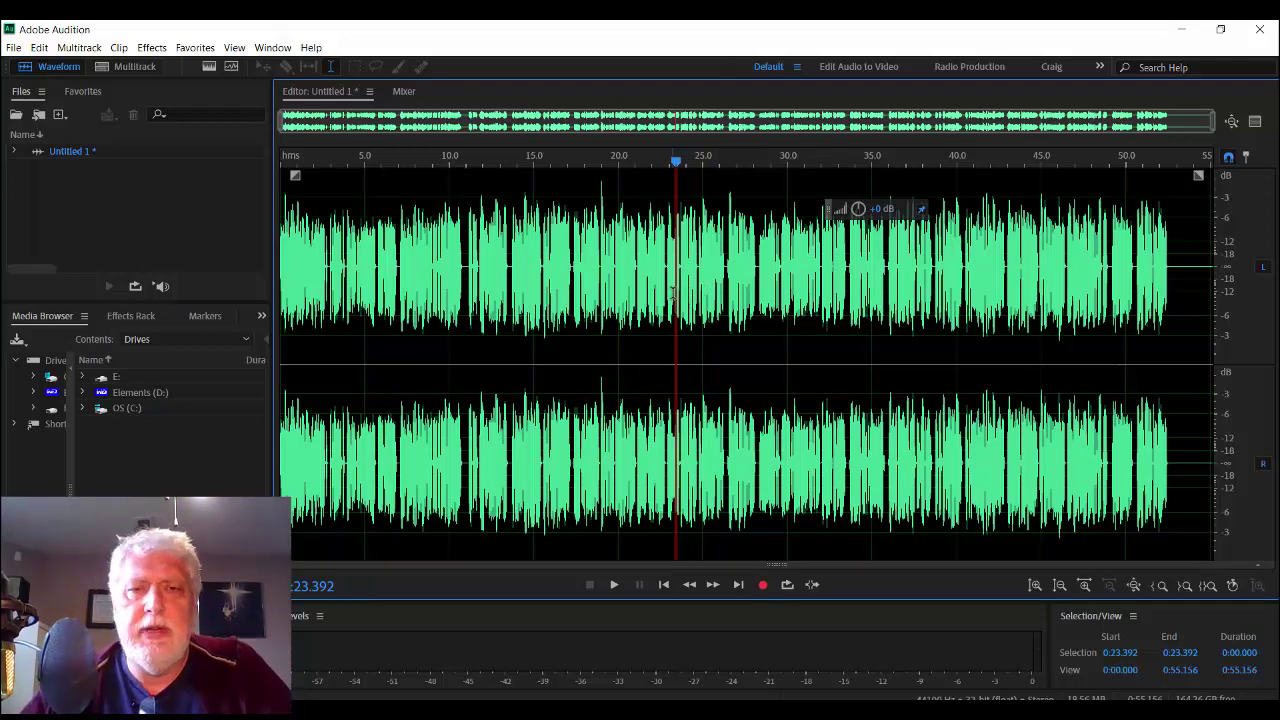
key(ctrl+a)
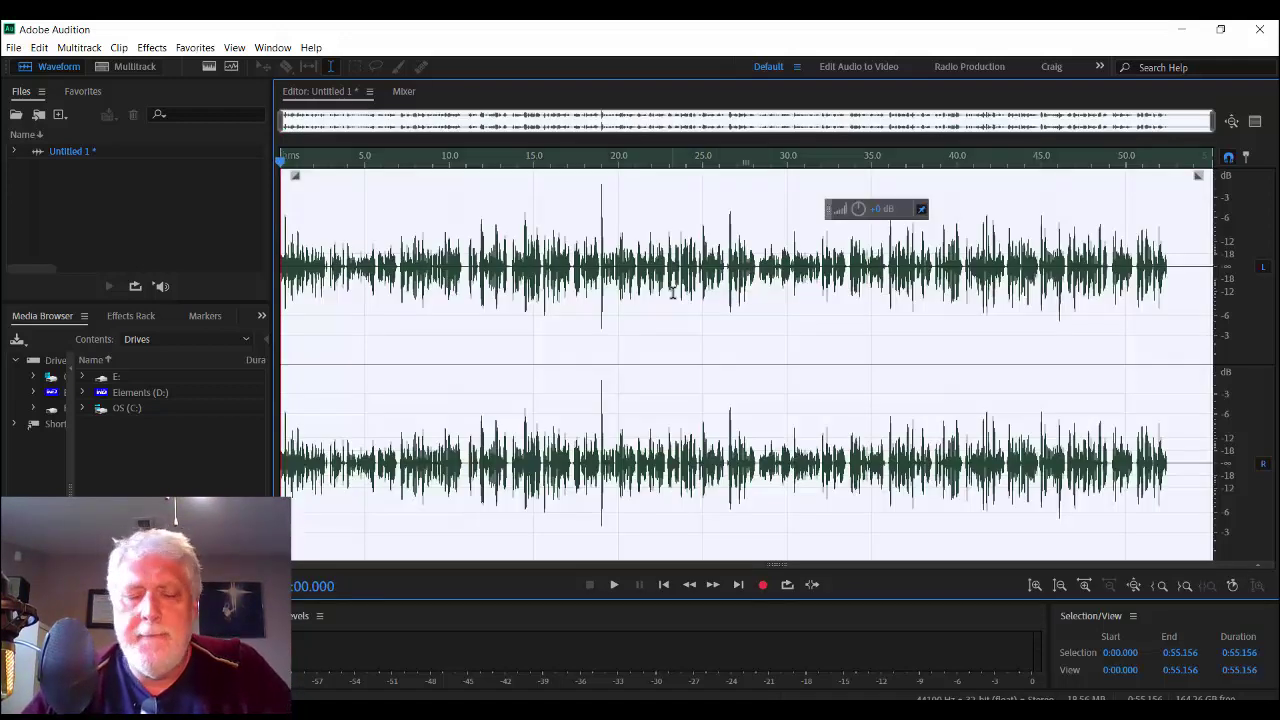
click(152, 50)
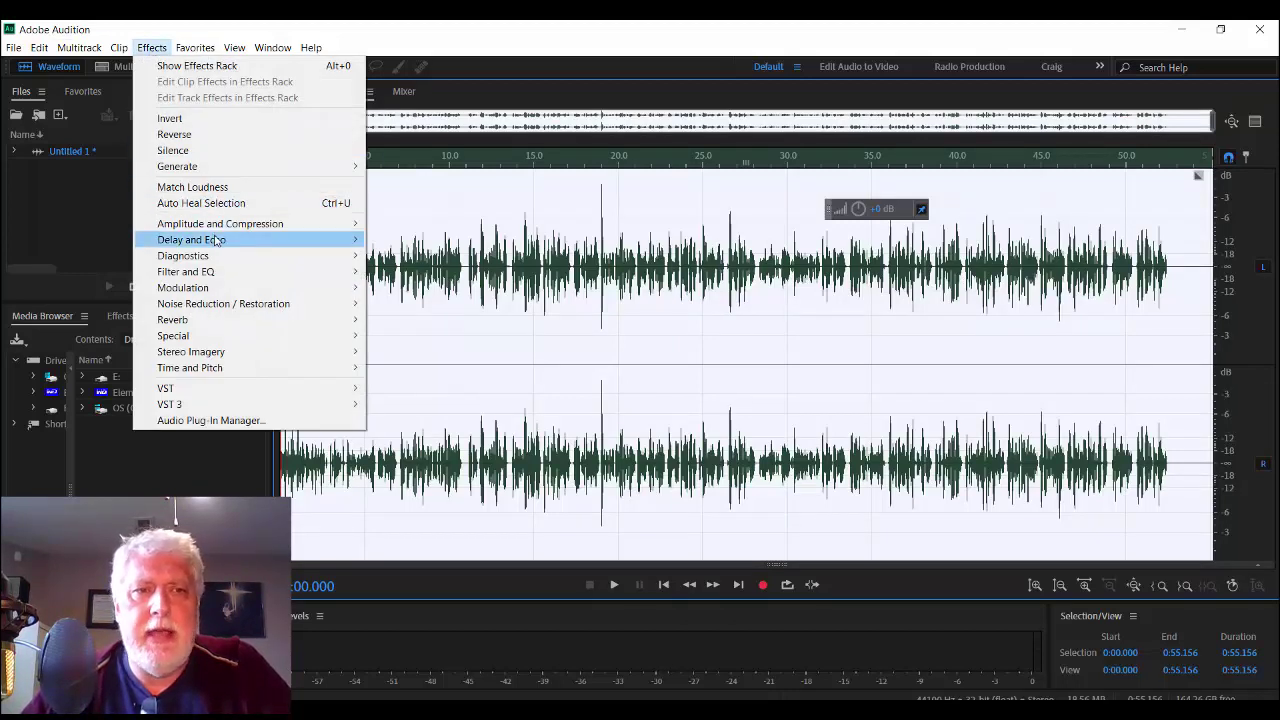
mouse_move(229, 228)
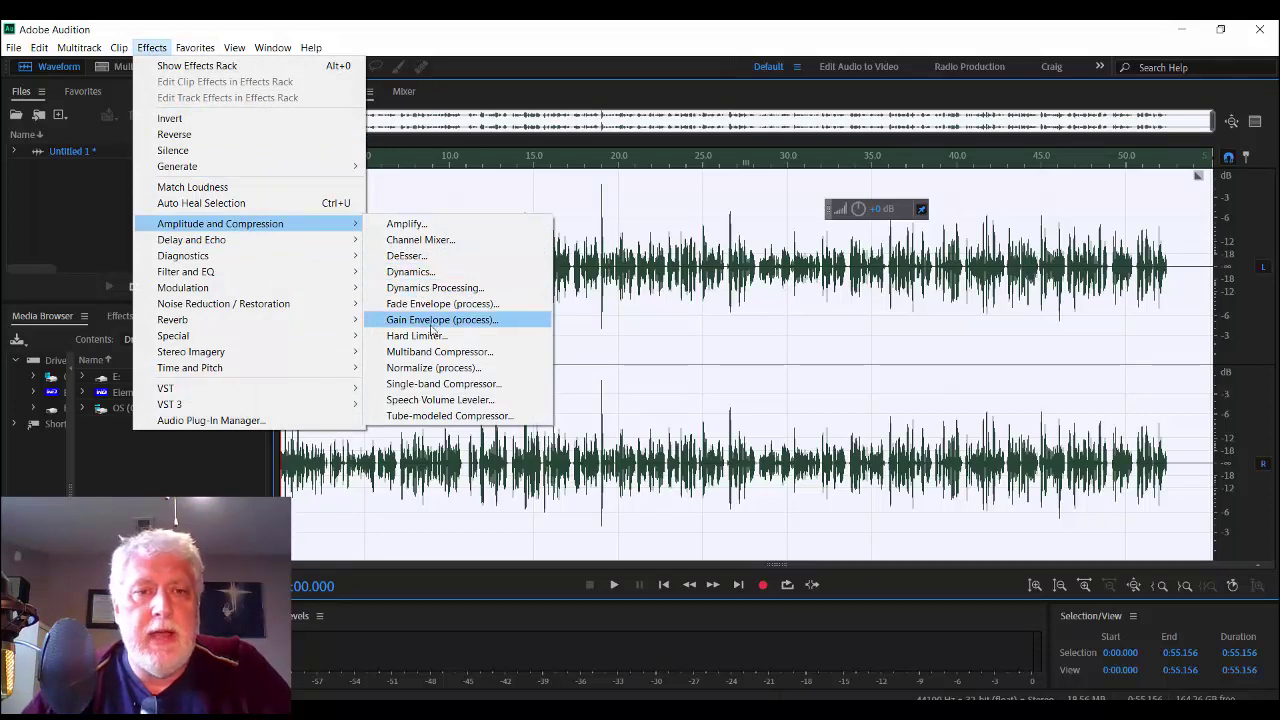
click(444, 384)
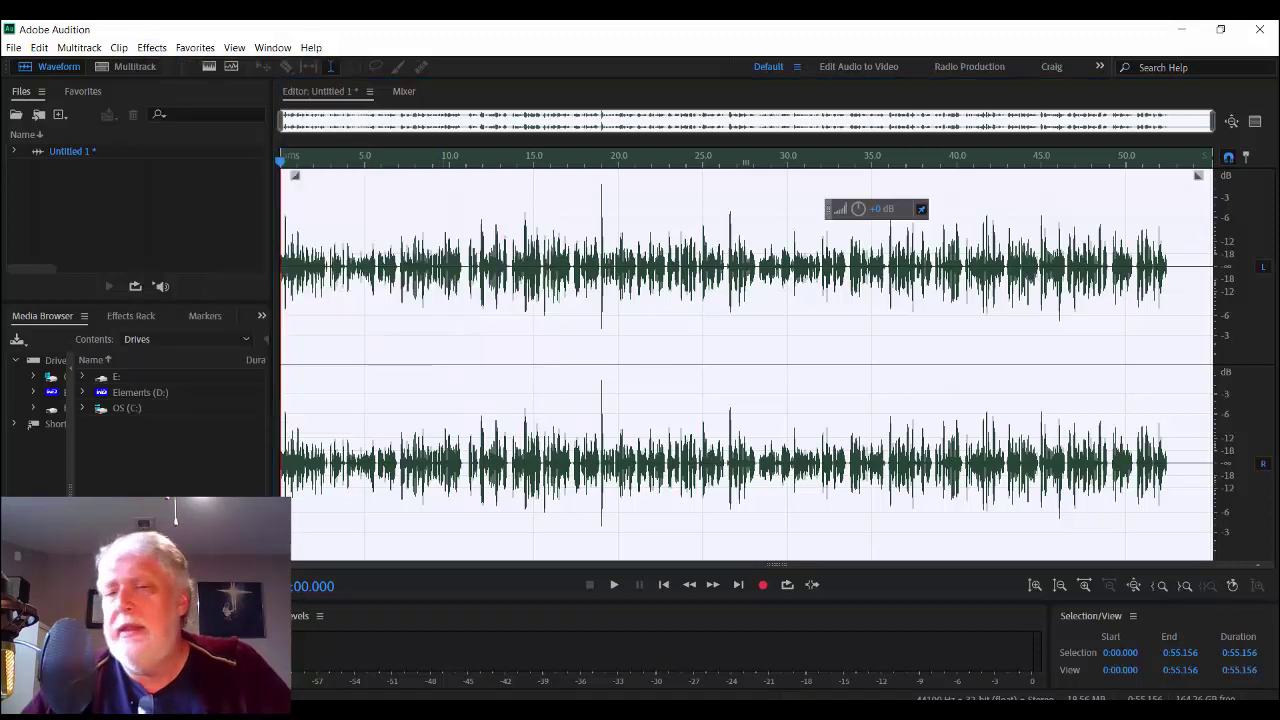
drag(1154, 341, 733, 233)
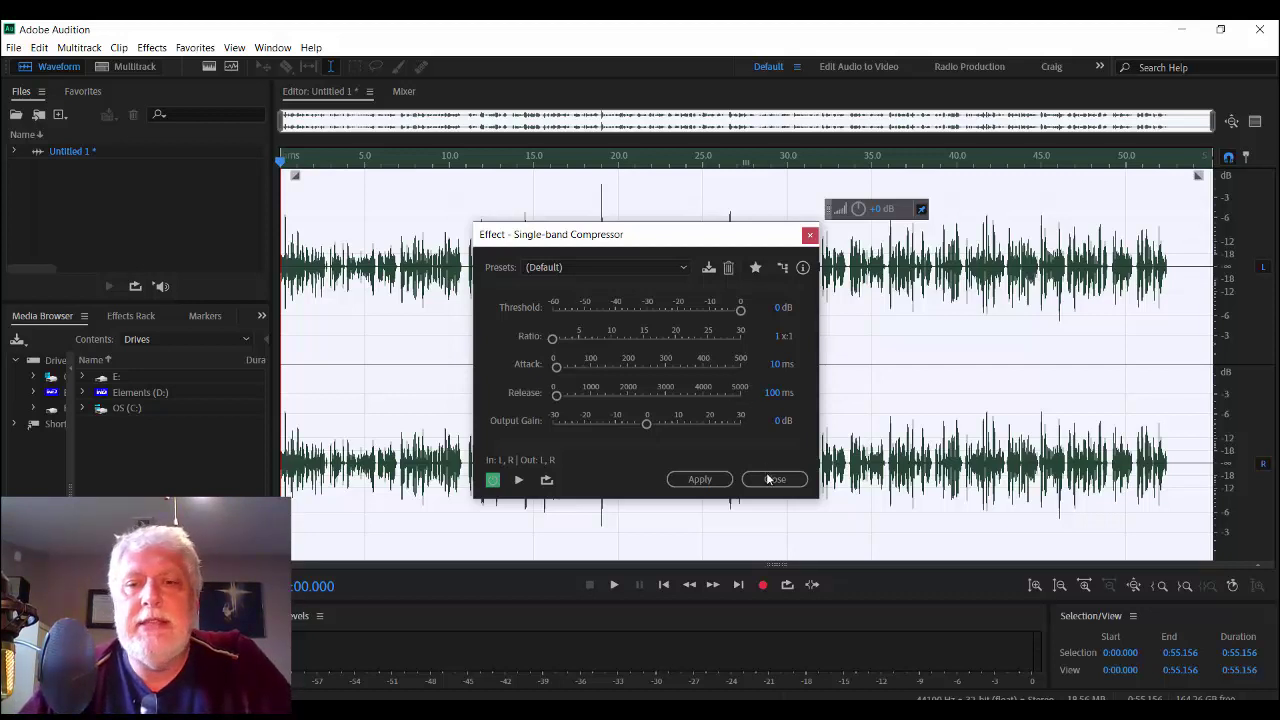
click(810, 237)
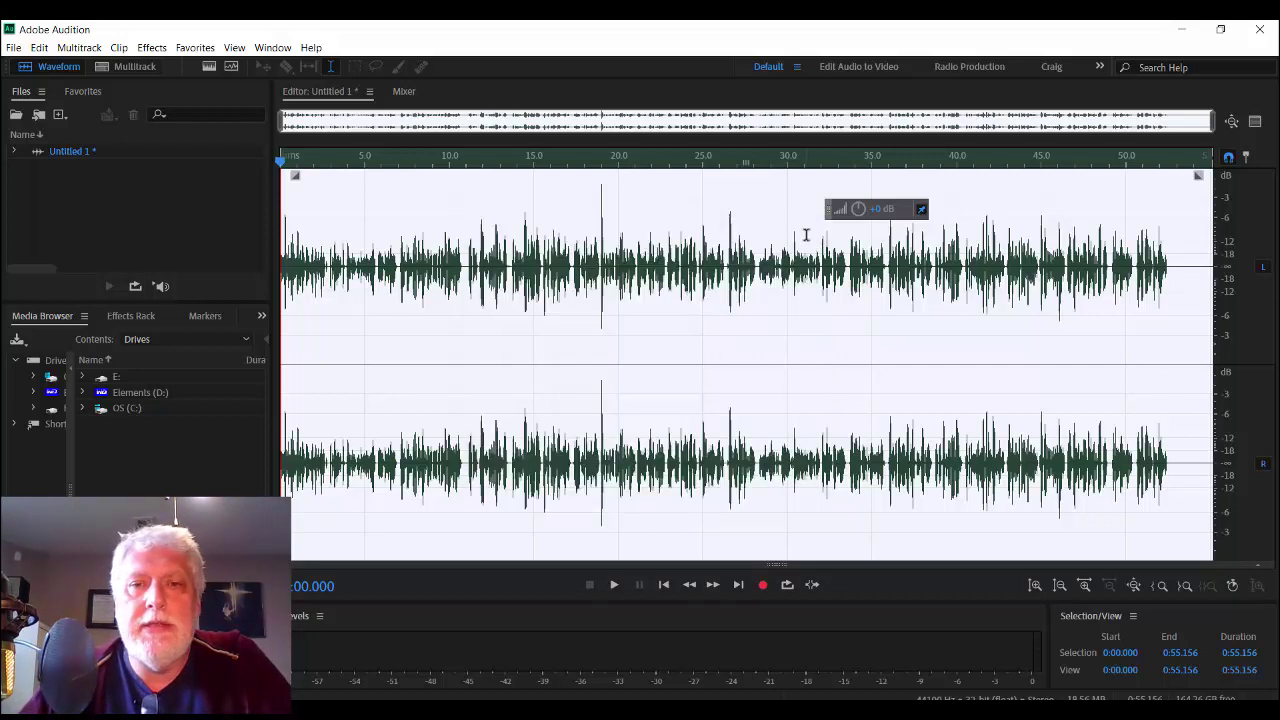
- Open Speech Volume Leveler from Amplitude and Compression and move its window left
click(153, 48)
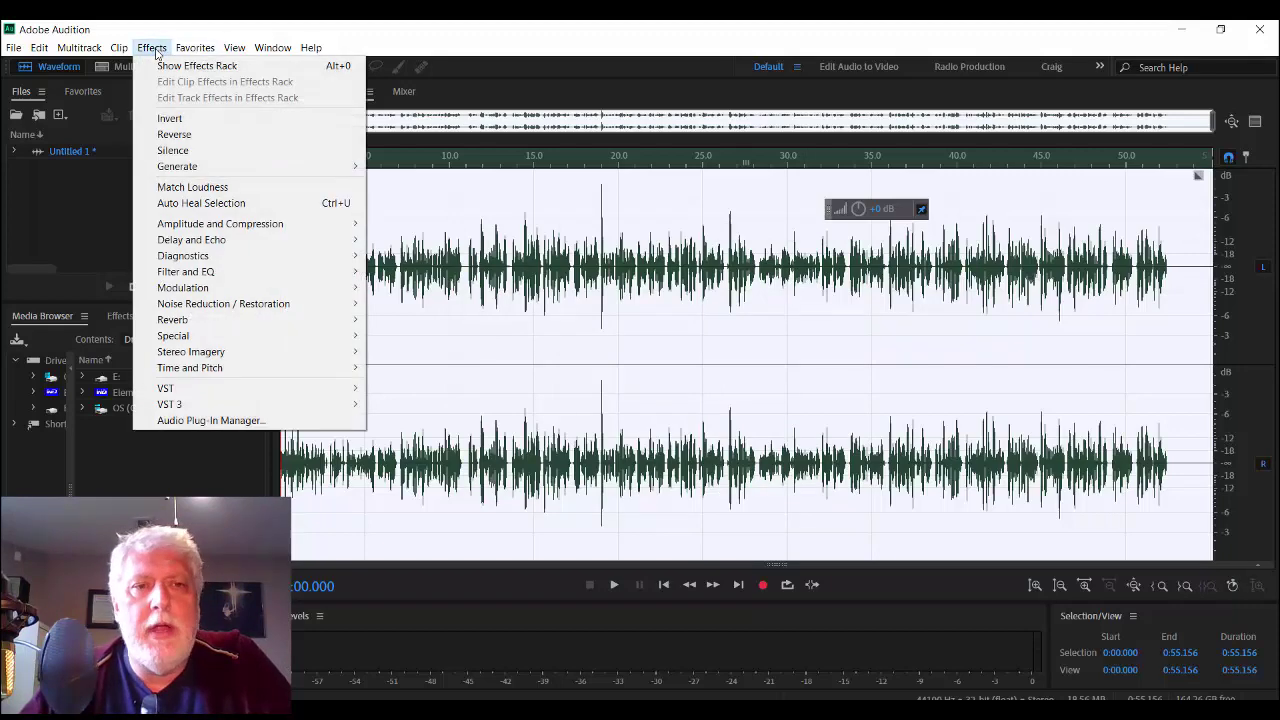
mouse_move(279, 226)
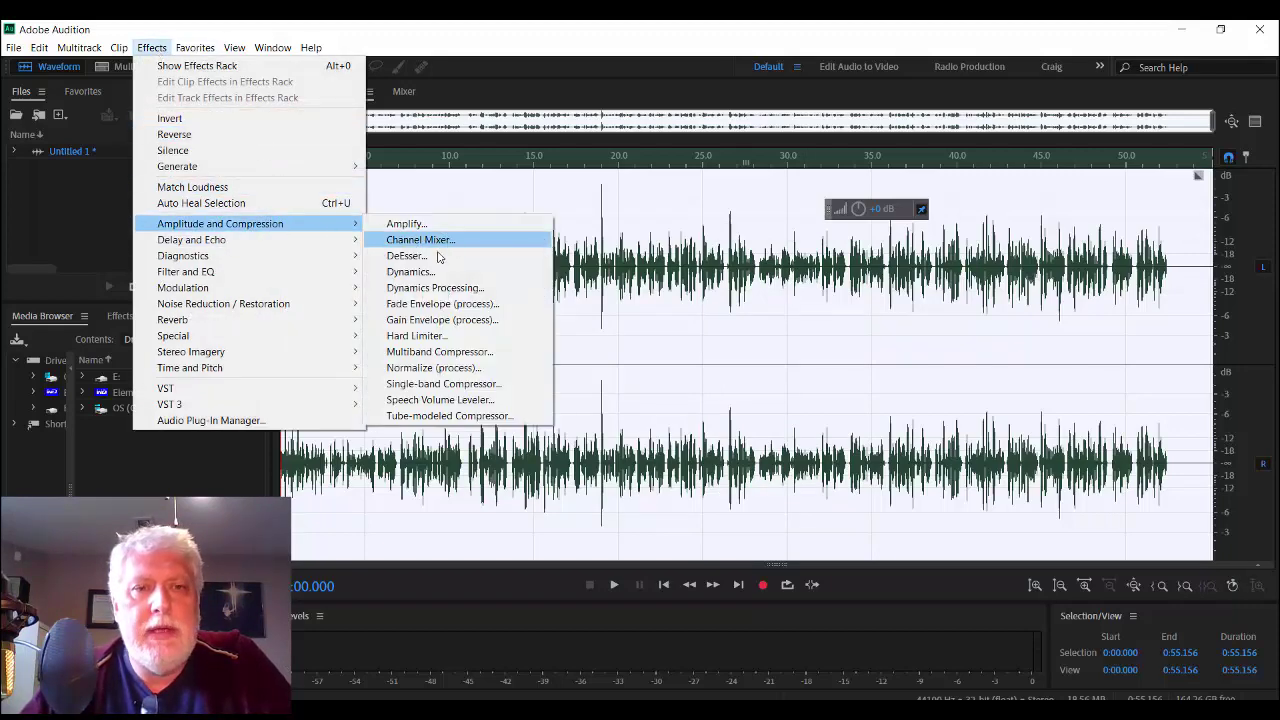
click(474, 405)
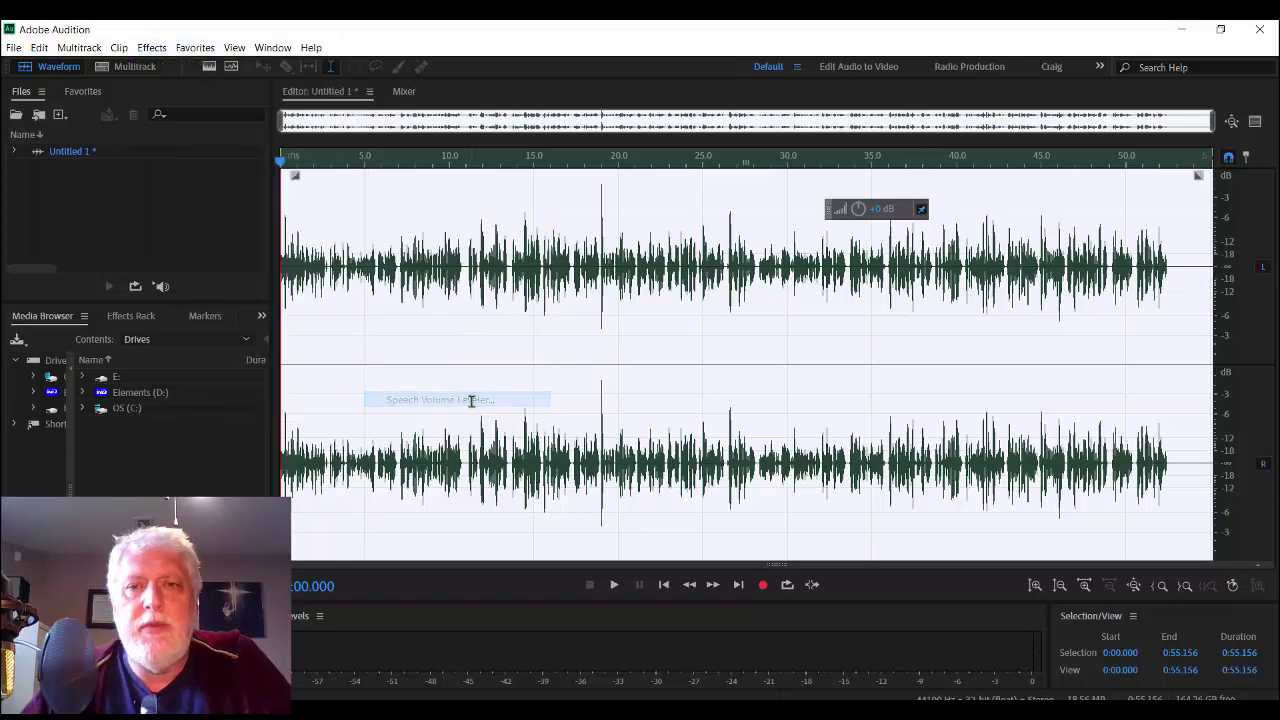
drag(997, 290, 673, 218)
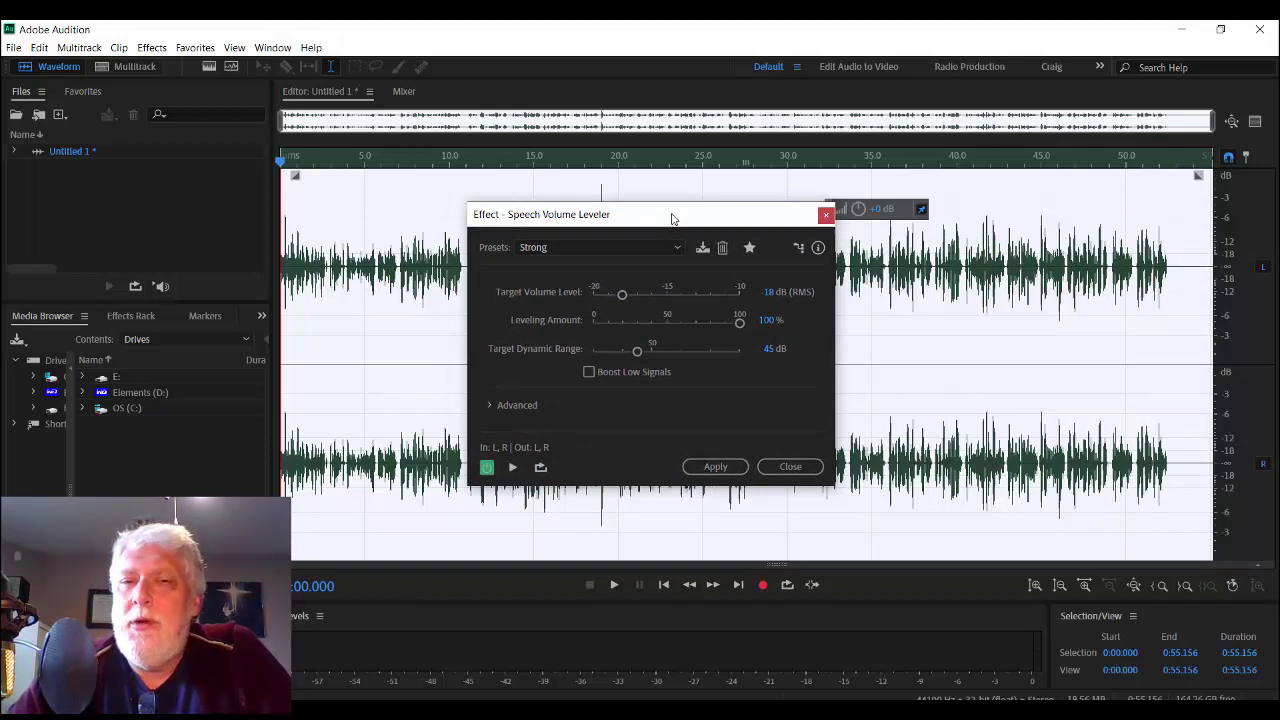
- Keep the Strong preset and expand the Advanced compressor and noise gate settings
click(665, 249)
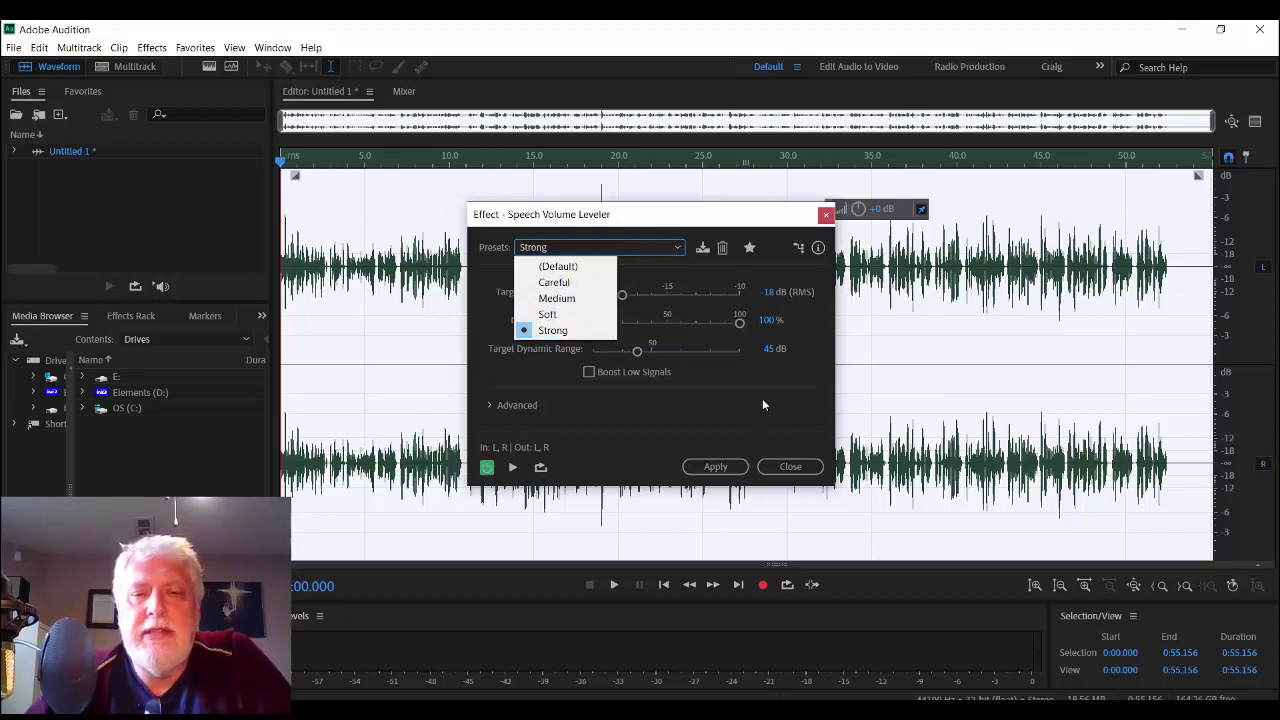
click(552, 330)
click(495, 406)
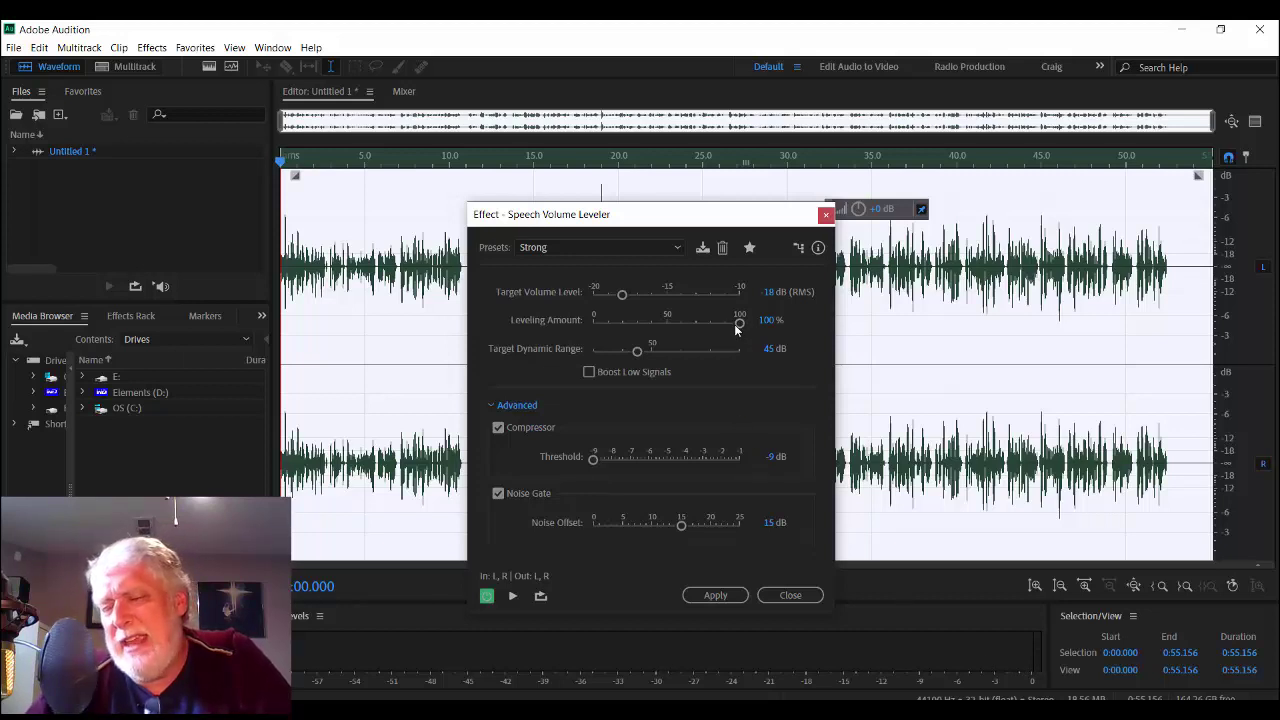
- Try the Soft, Careful and Medium presets, return to Strong and apply it
click(658, 245)
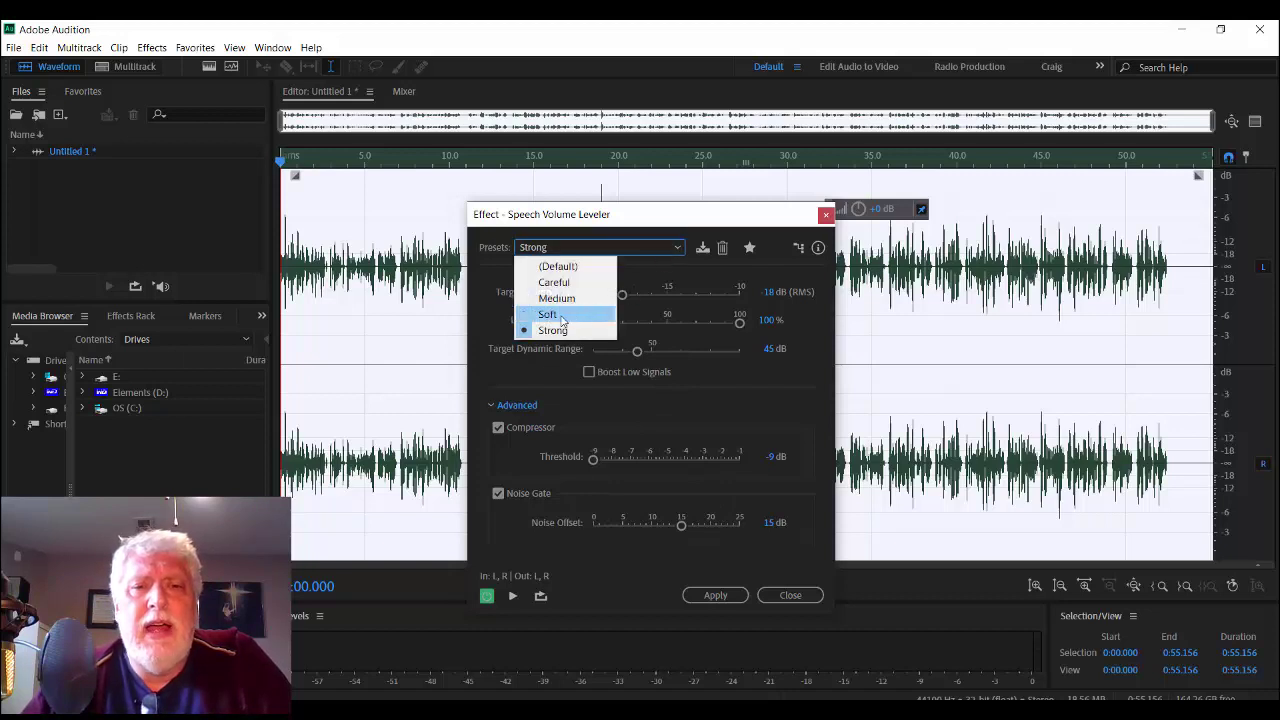
click(605, 314)
click(605, 250)
click(585, 282)
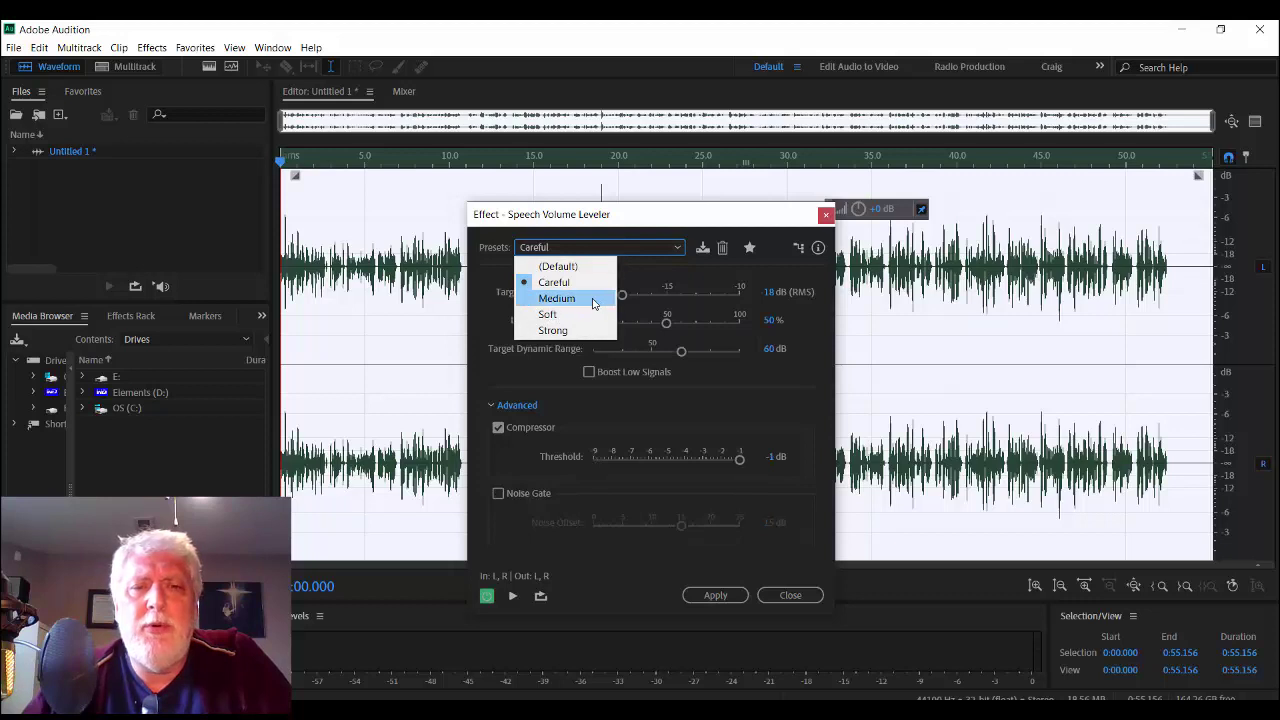
click(592, 297)
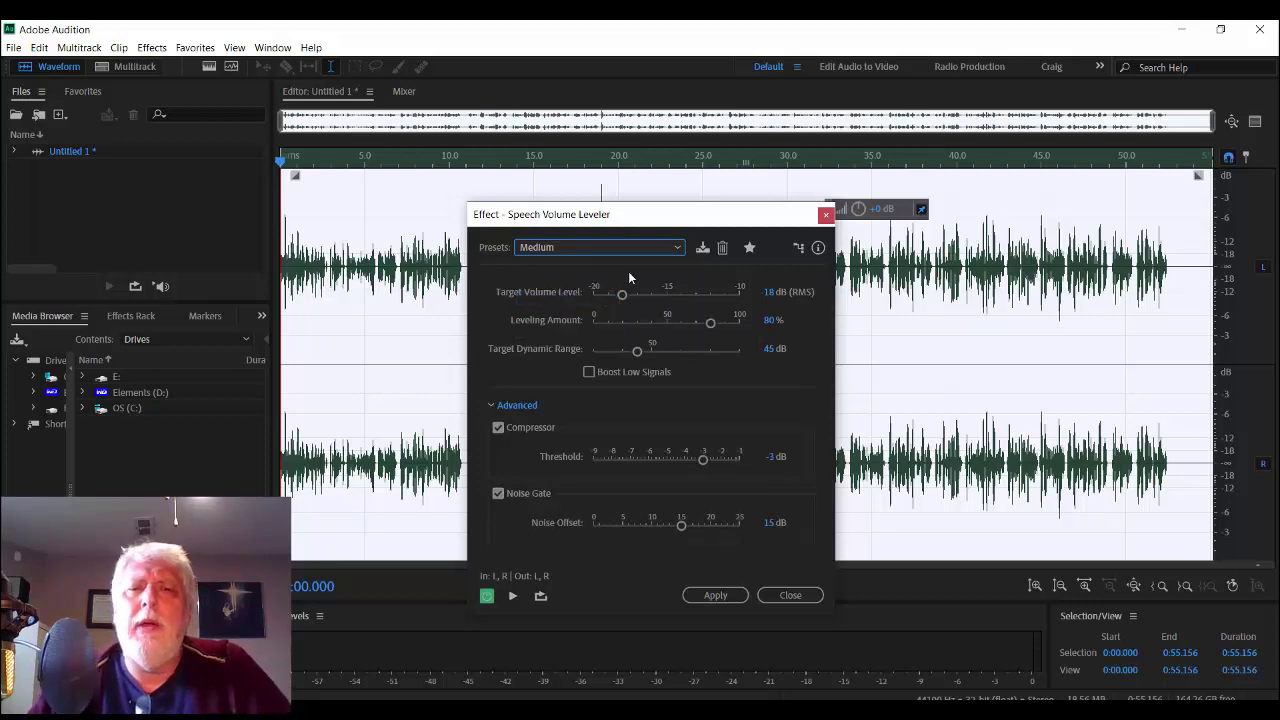
click(630, 251)
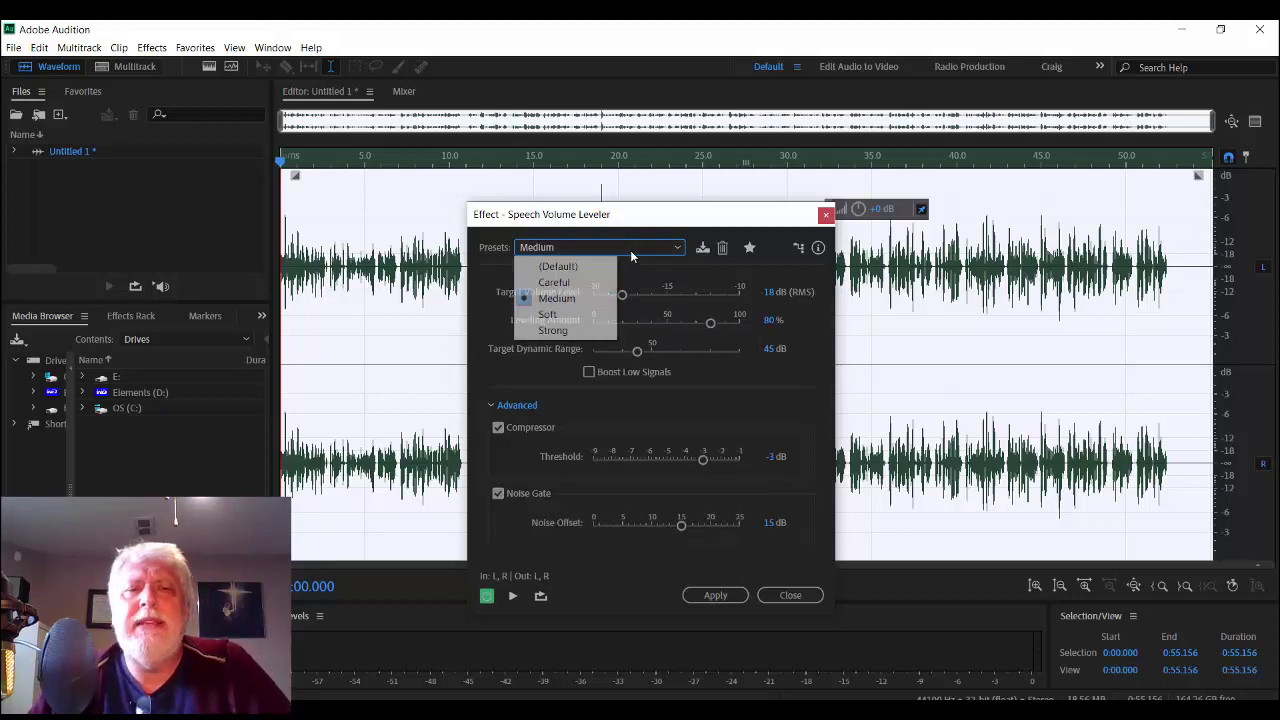
click(553, 330)
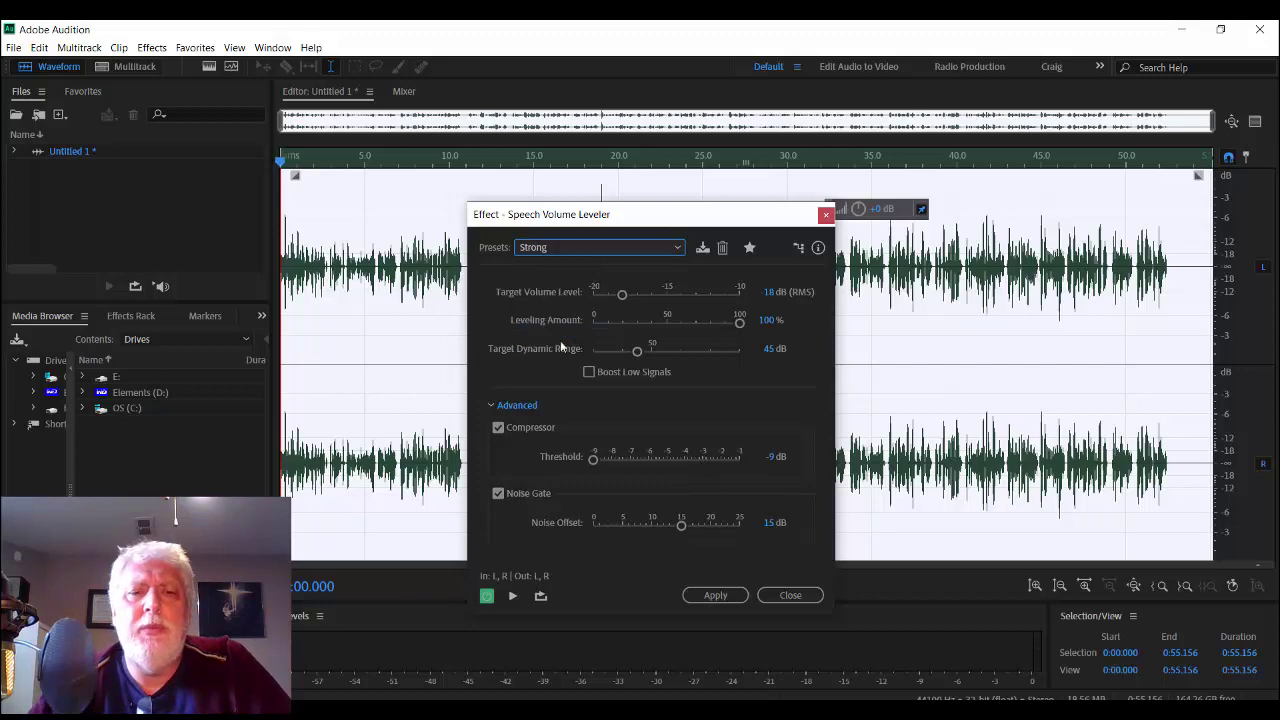
click(716, 596)
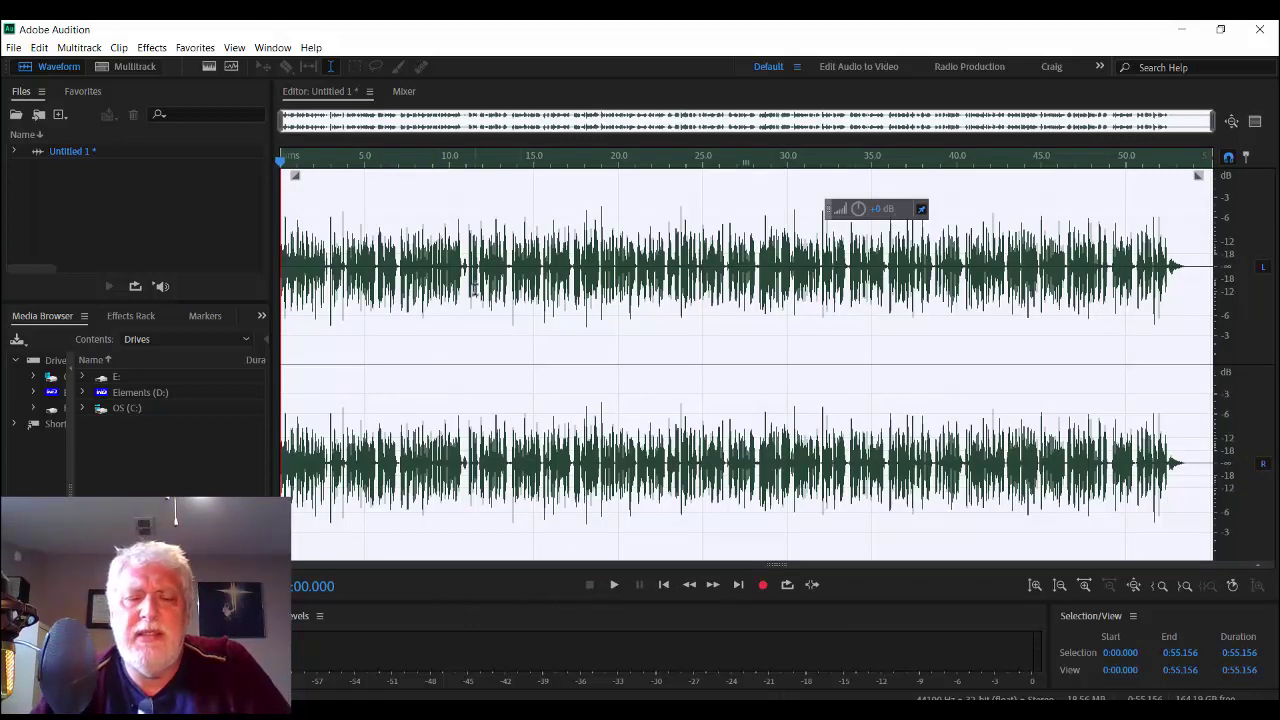
- Play and stop the levelled recording, undo the levelling, and open the Effects menu
key(space)
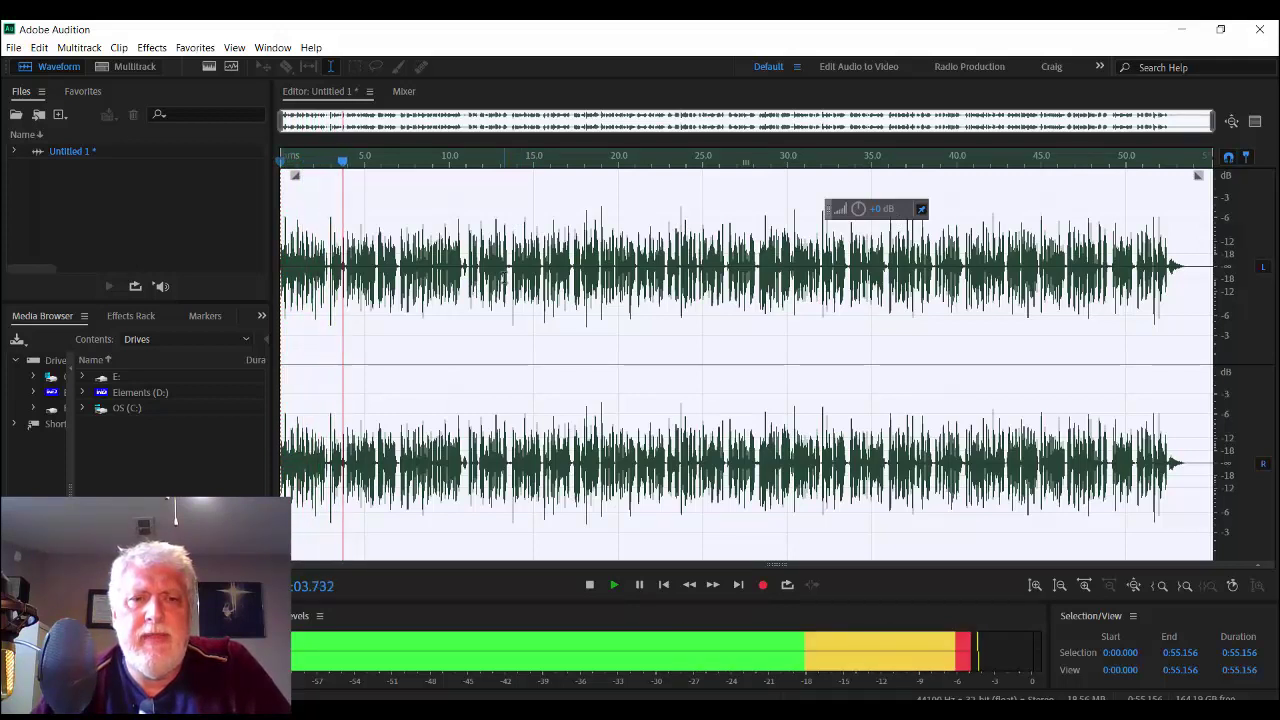
key(space)
key(ctrl+z)
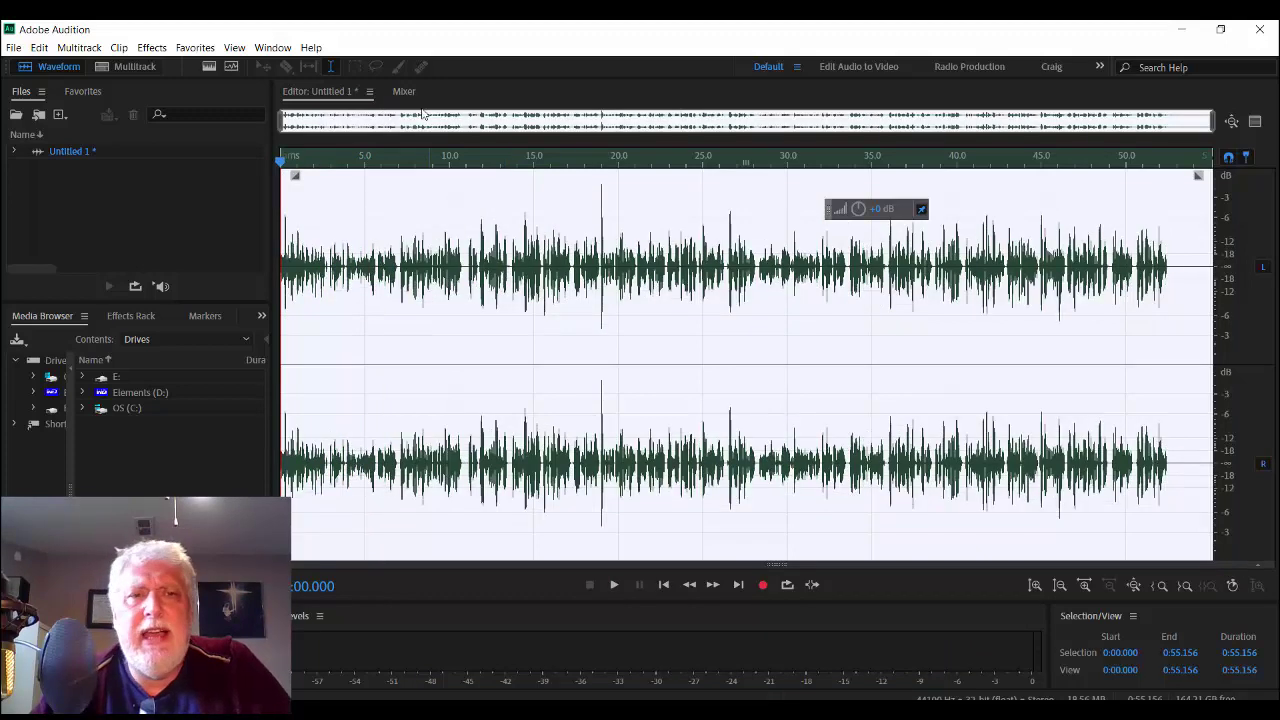
click(143, 55)
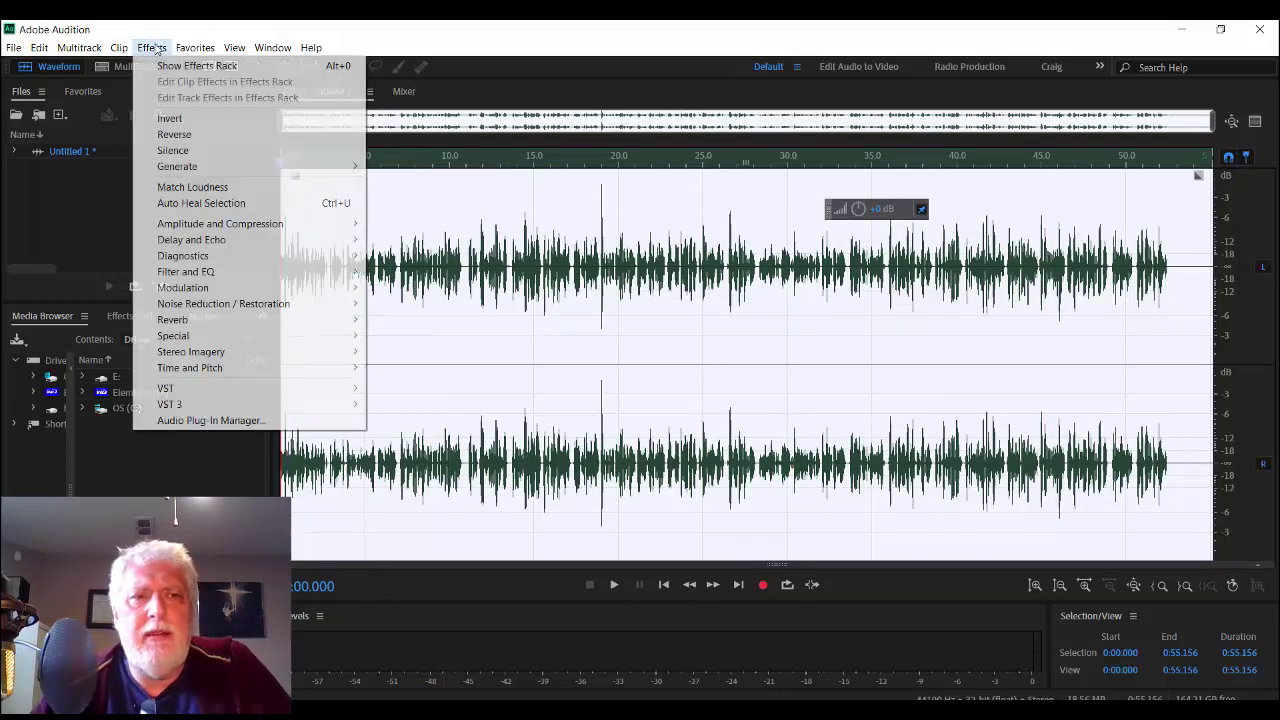
- Open Speech Volume Leveler, choose the Careful preset, expand Advanced and apply it
mouse_move(248, 226)
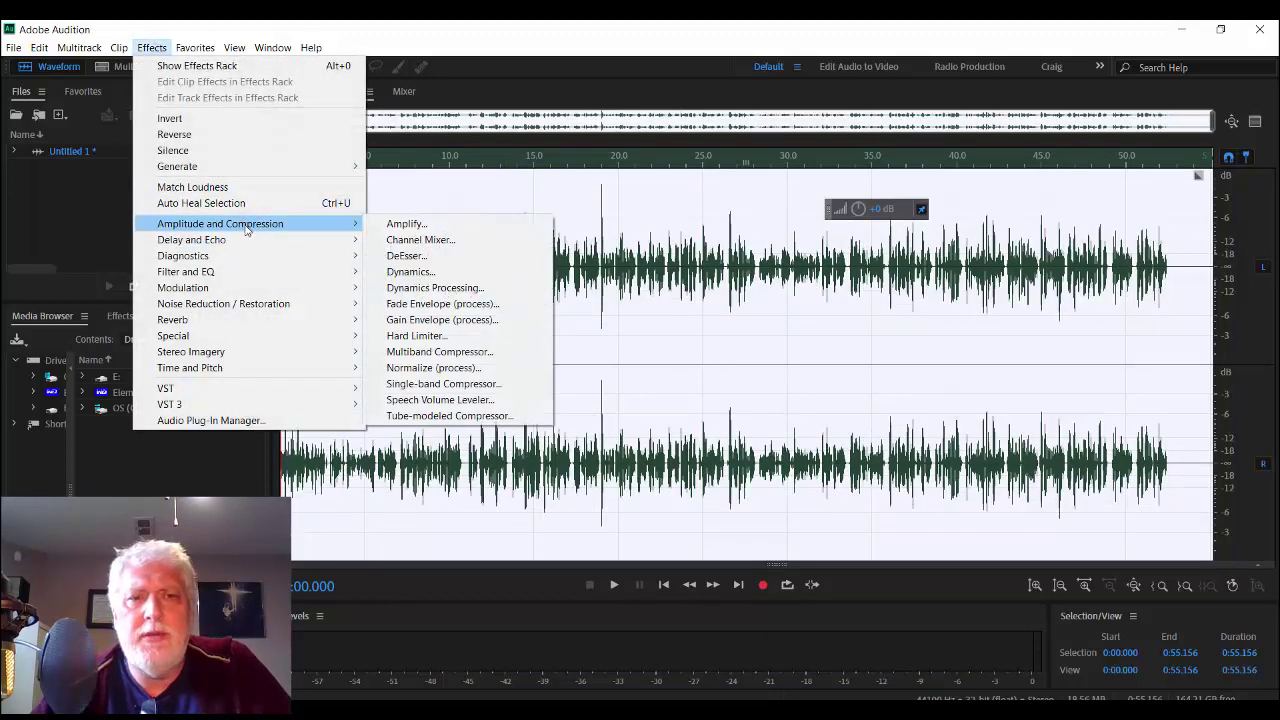
click(451, 404)
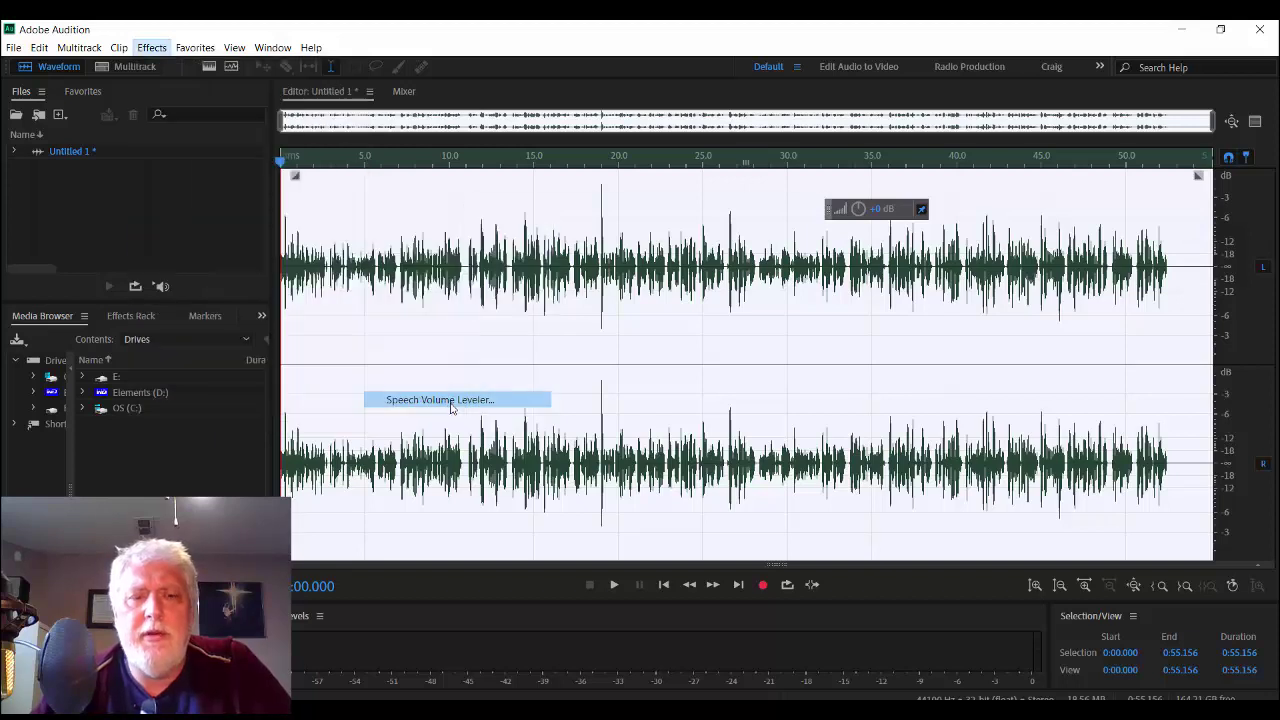
click(617, 249)
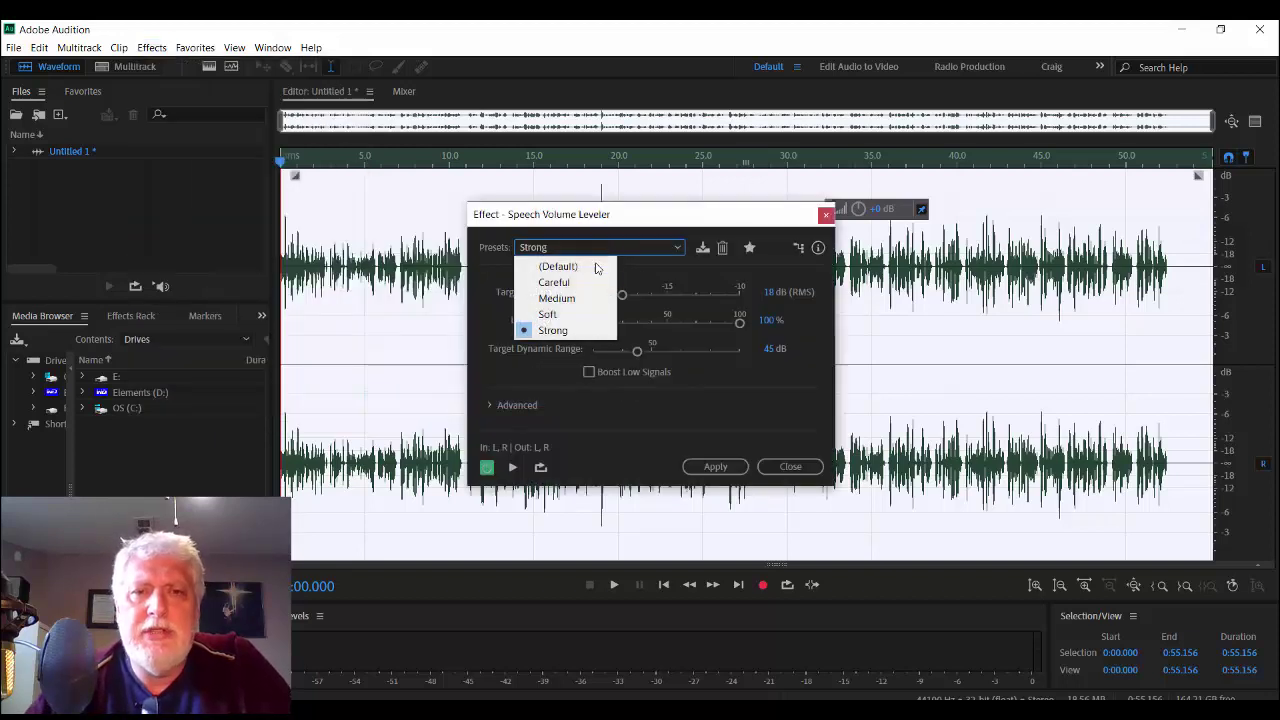
click(594, 284)
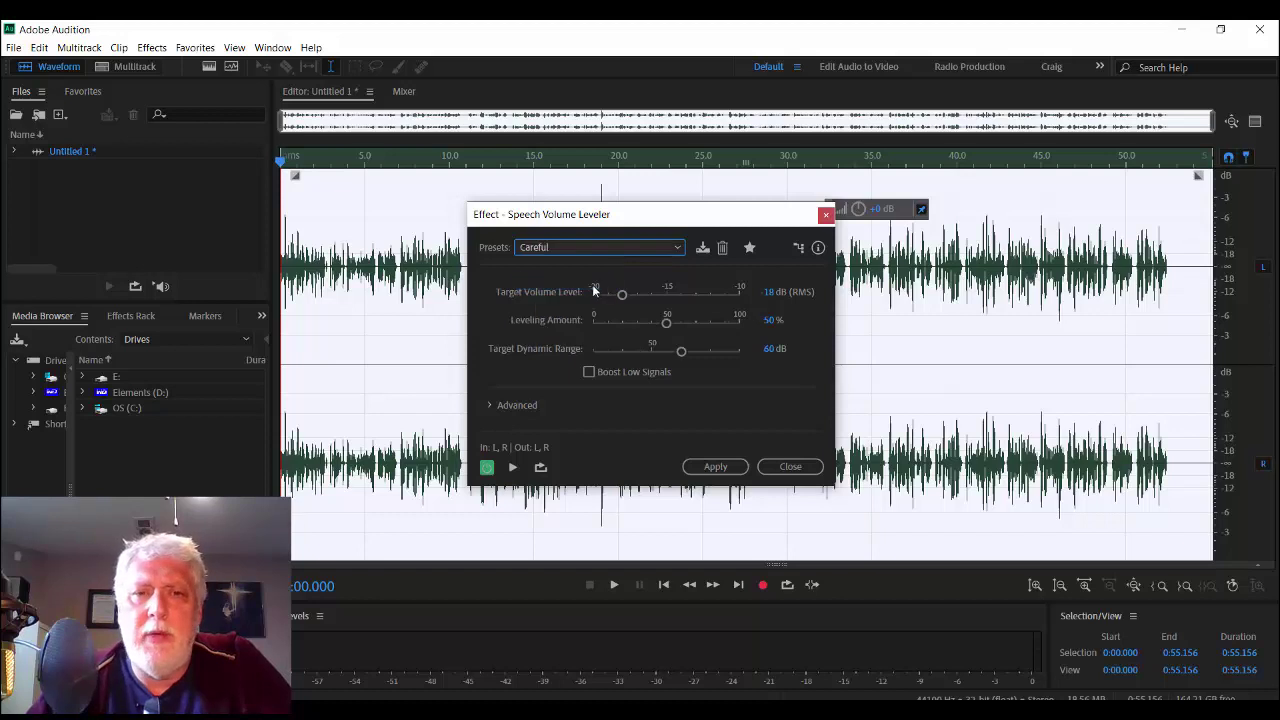
click(513, 405)
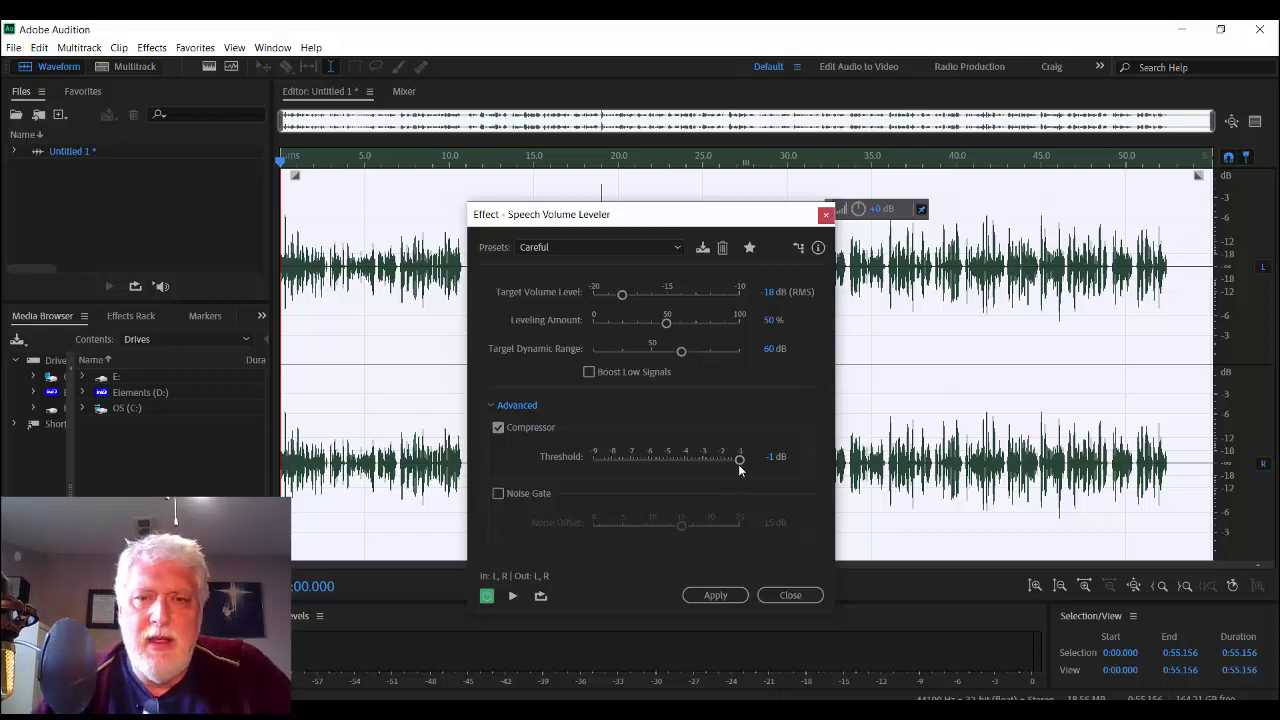
click(733, 595)
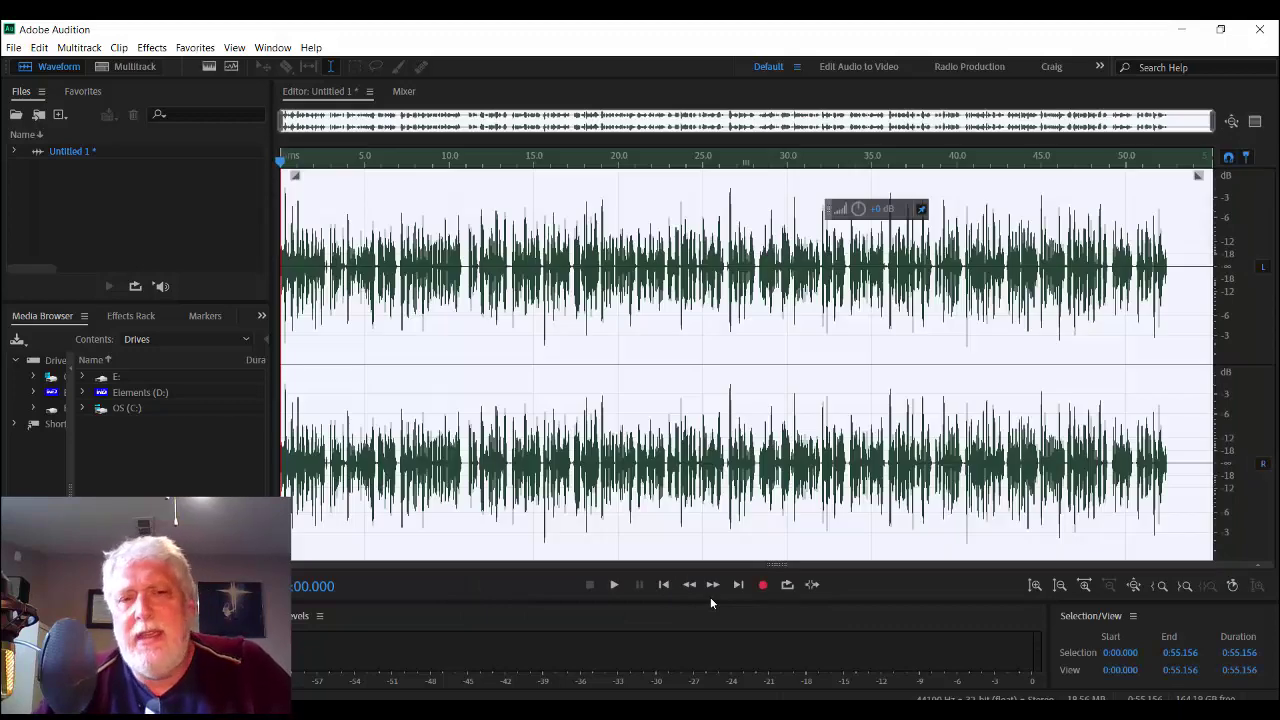
- Undo the Careful levelling and open the Tube-modeled Compressor from Amplitude and Compression effects
key(ctrl+z)
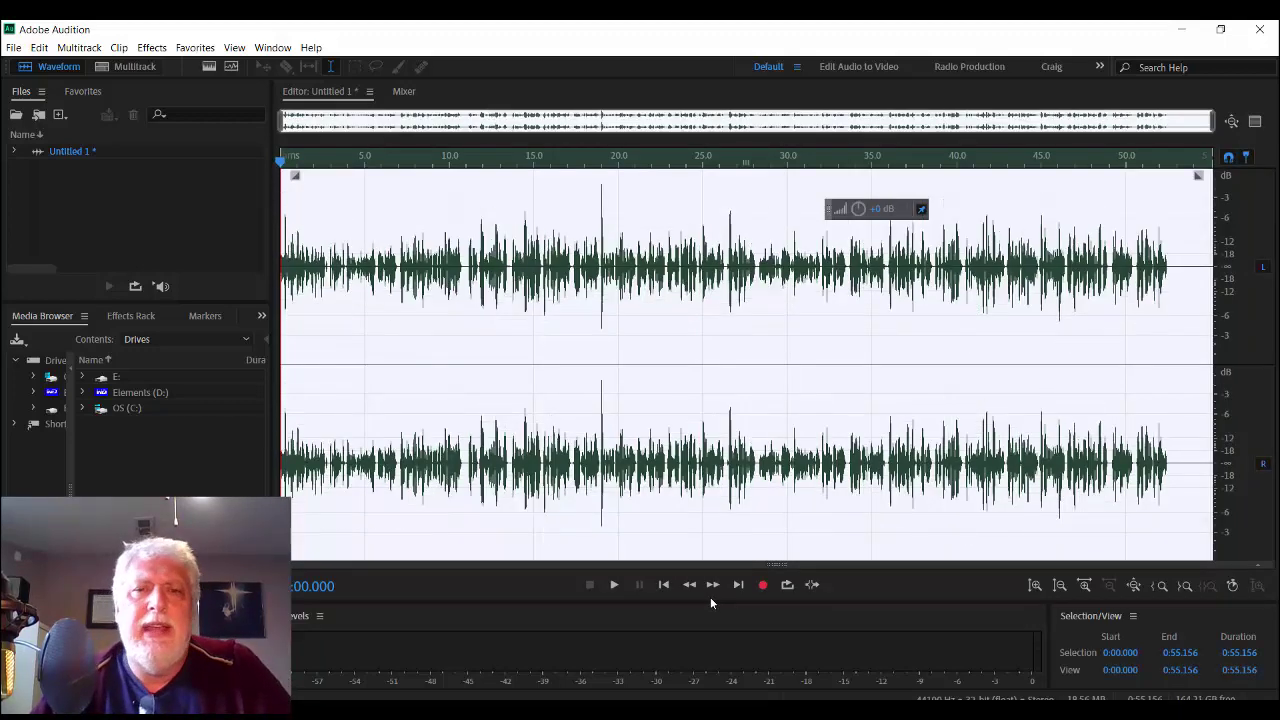
click(145, 50)
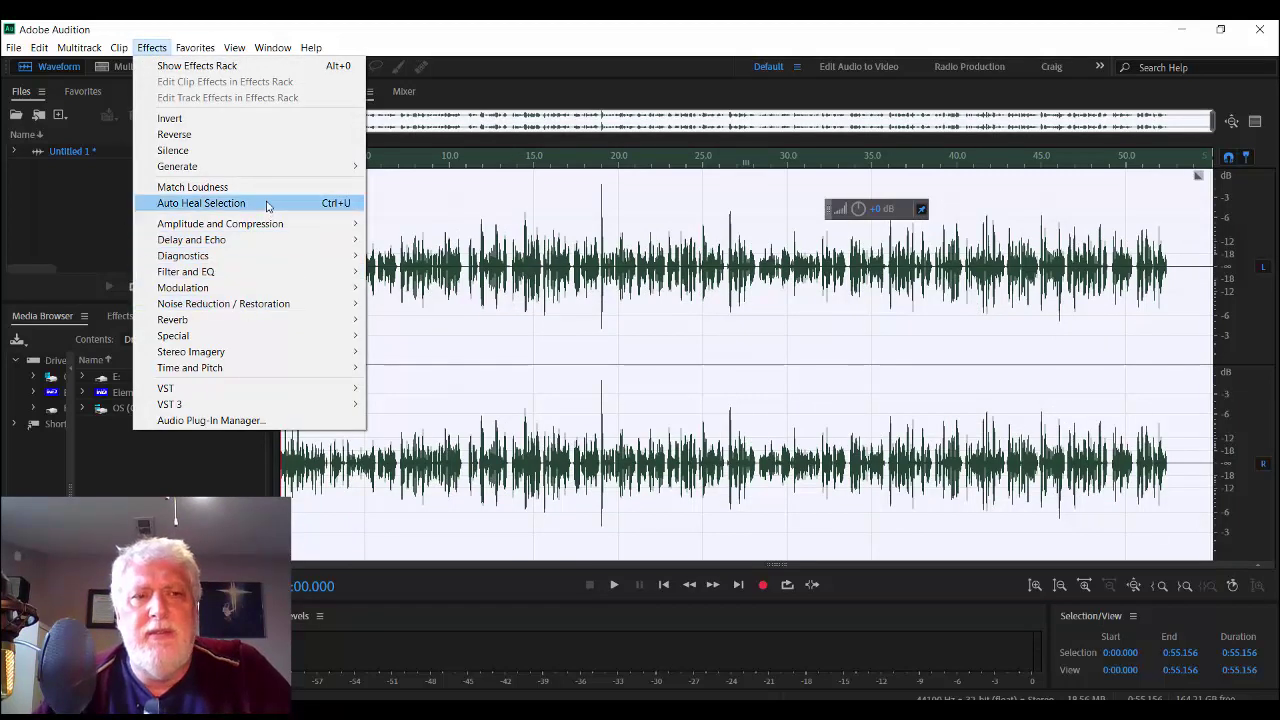
mouse_move(340, 224)
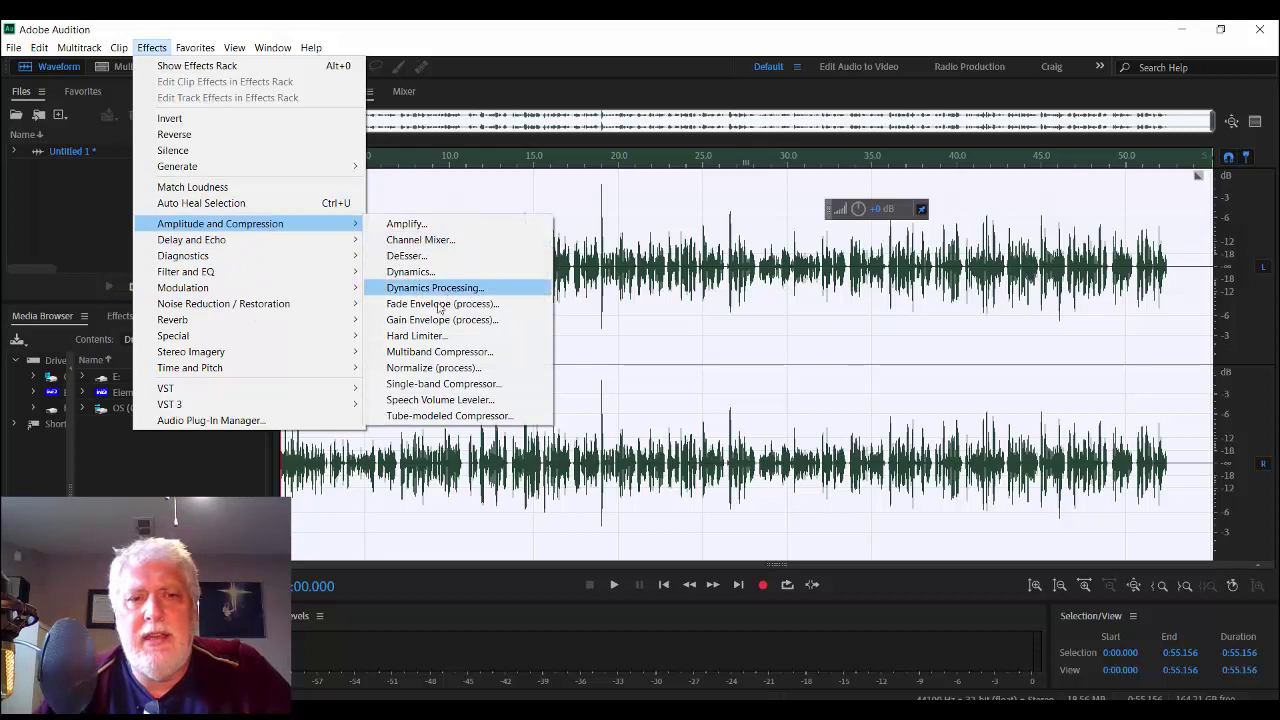
click(466, 418)
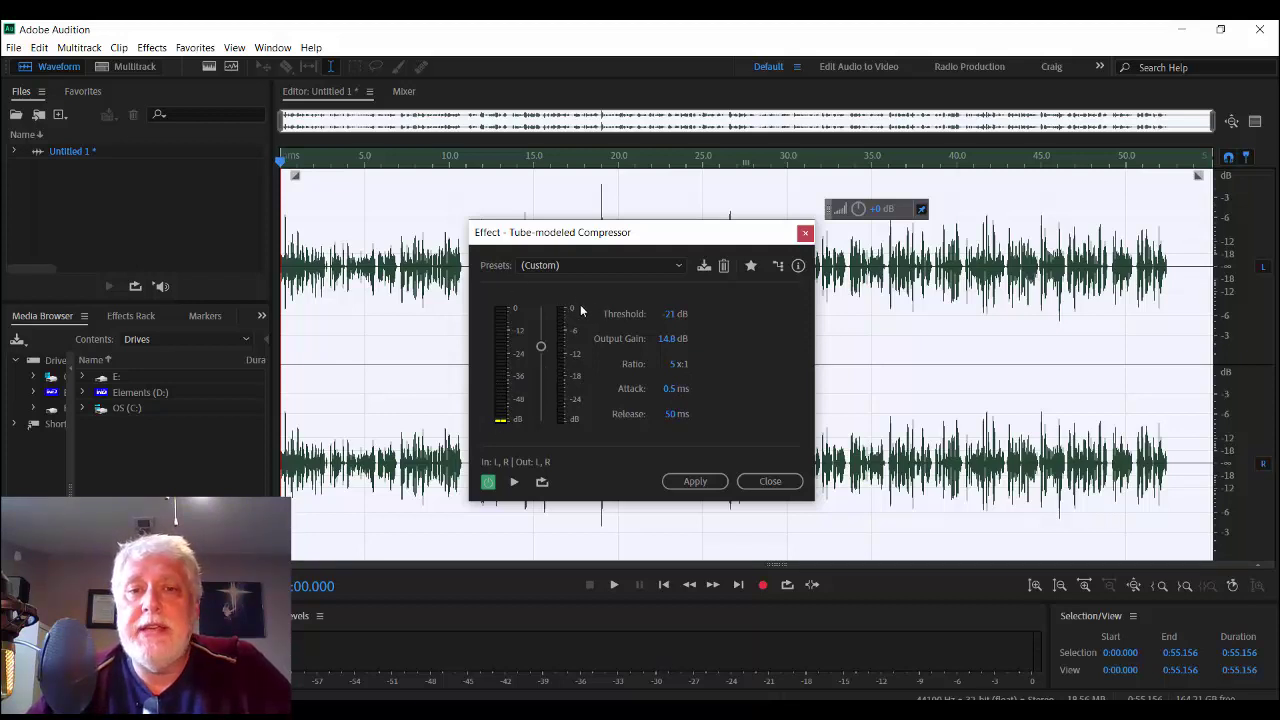
- Clear the selection, reactivate both channels, reset the playhead, and raise the compressor threshold to -10 dB
mouse_move(542, 350)
mouse_down()
mouse_move(540, 372)
mouse_move(544, 333)
mouse_move(547, 366)
mouse_move(547, 350)
mouse_up()
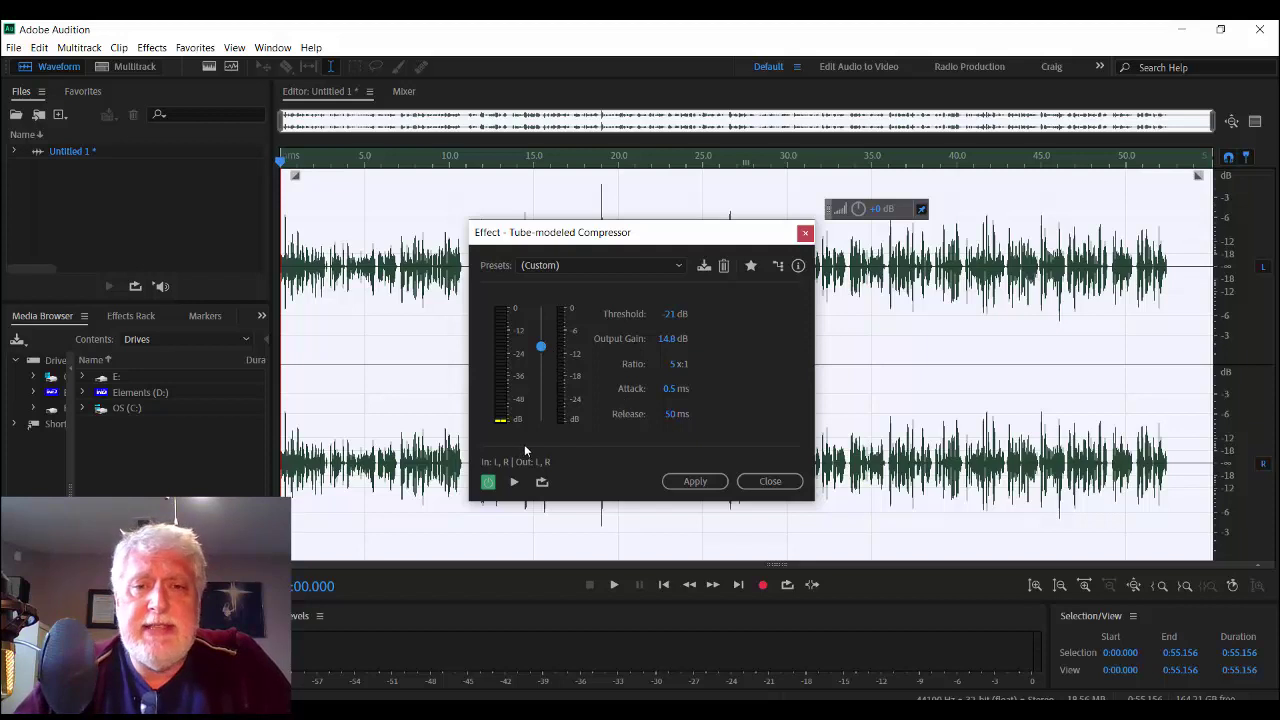
click(302, 176)
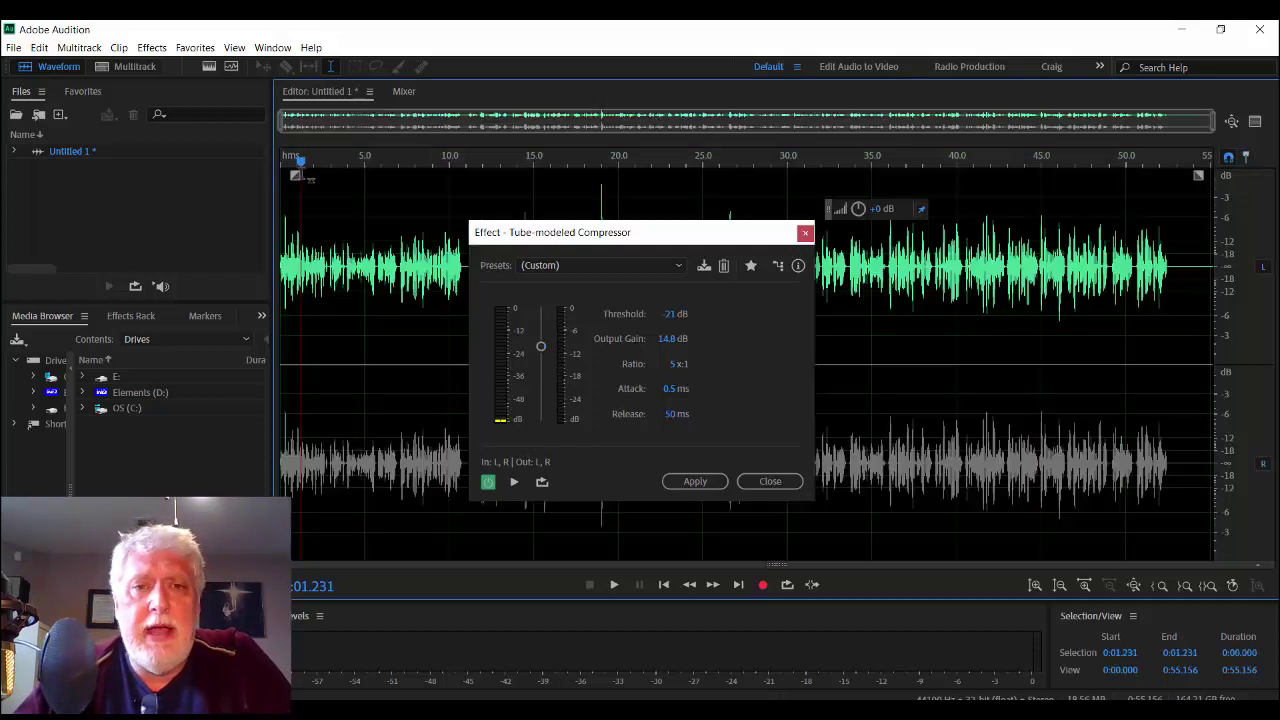
click(291, 366)
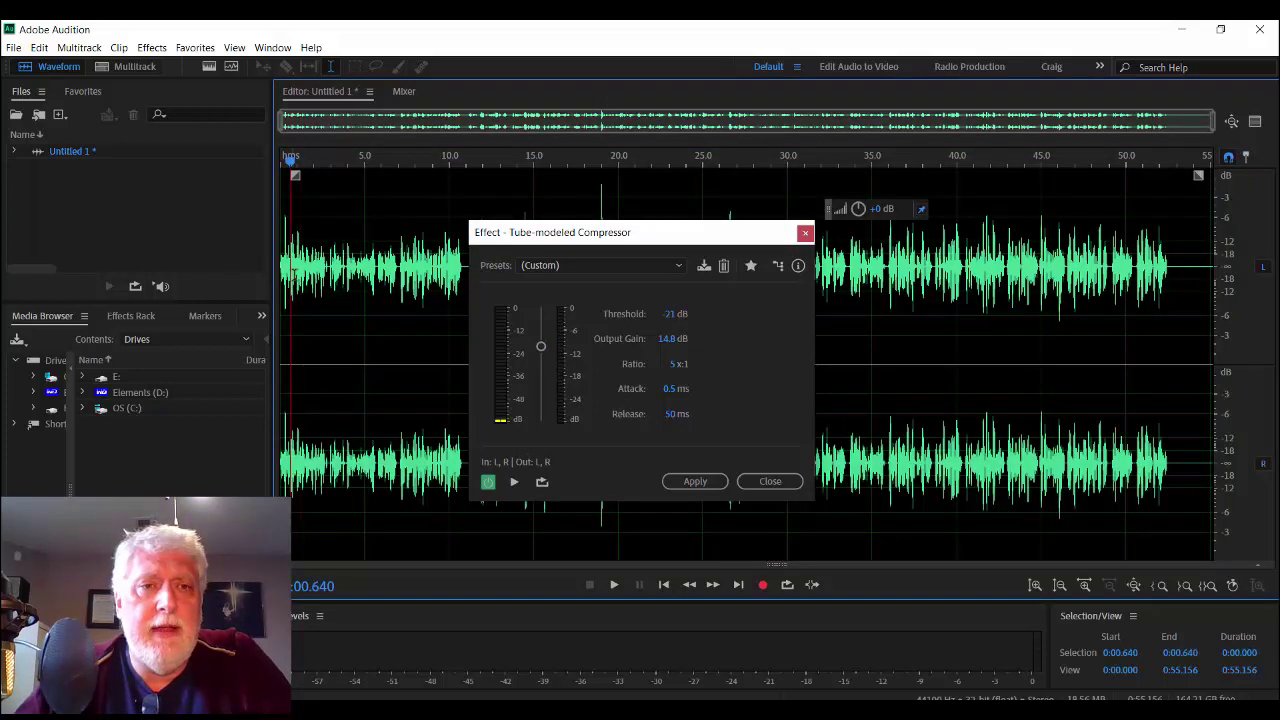
drag(300, 161, 266, 175)
key(space)
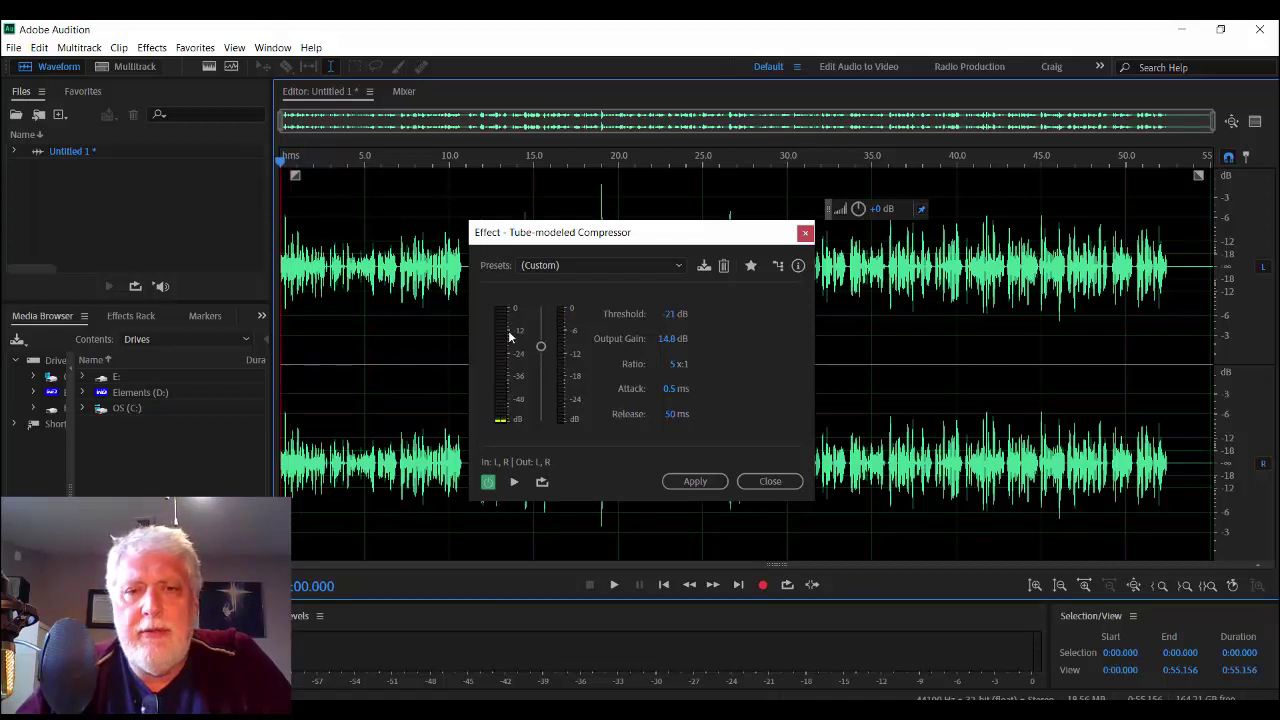
mouse_move(540, 346)
mouse_down()
mouse_move(537, 334)
mouse_move(541, 348)
mouse_up()
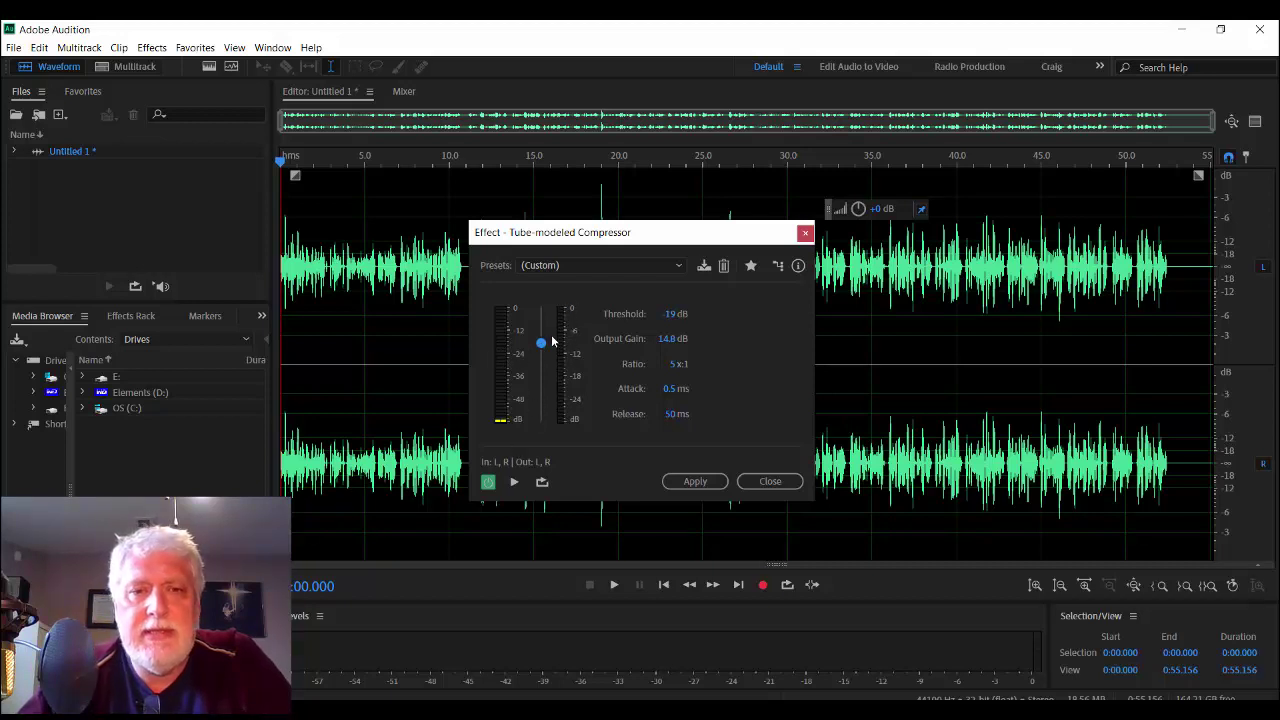
drag(545, 347, 545, 329)
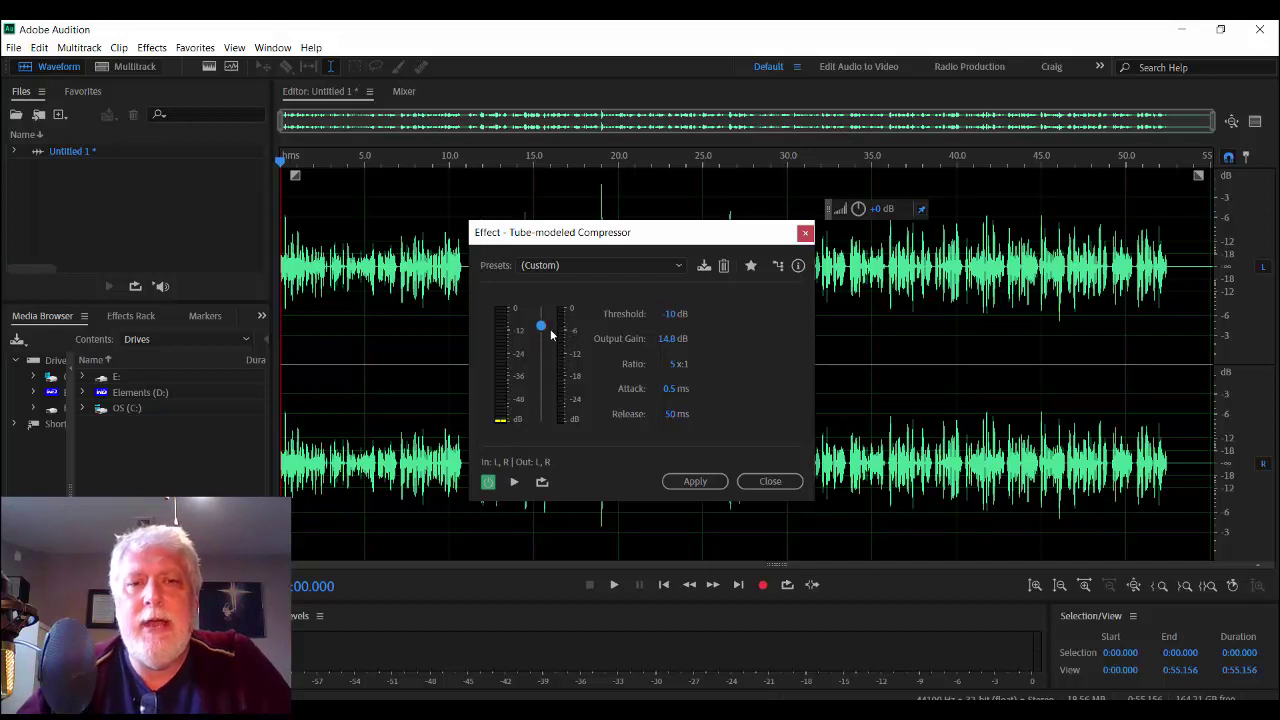
- Lower the compressor's output gain to 7.1 dB, previewing the voice before and after
click(514, 482)
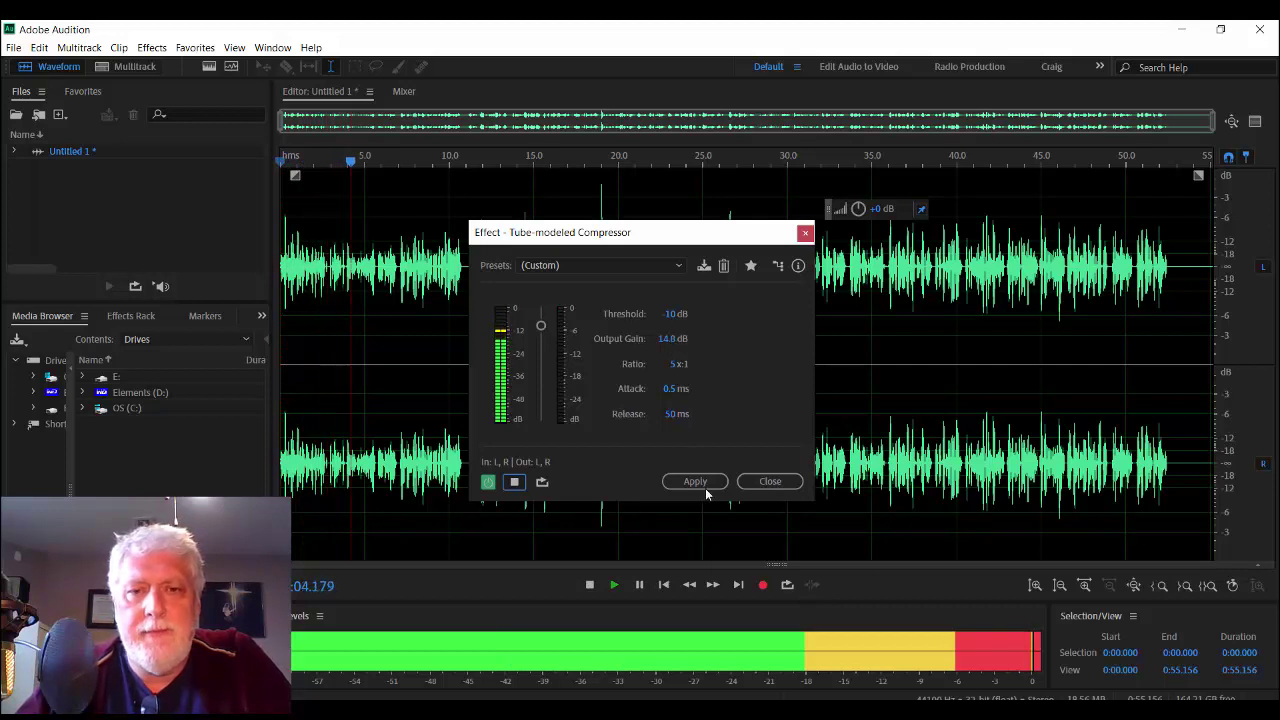
key(space)
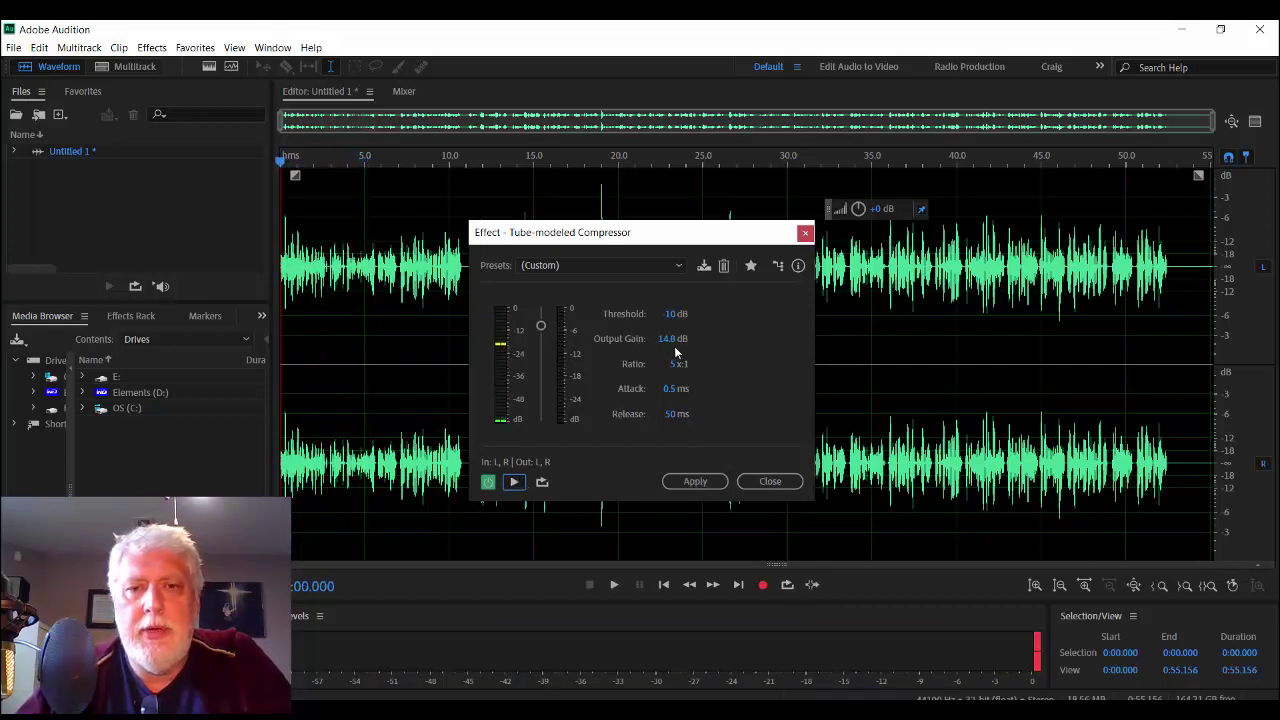
drag(667, 338, 665, 388)
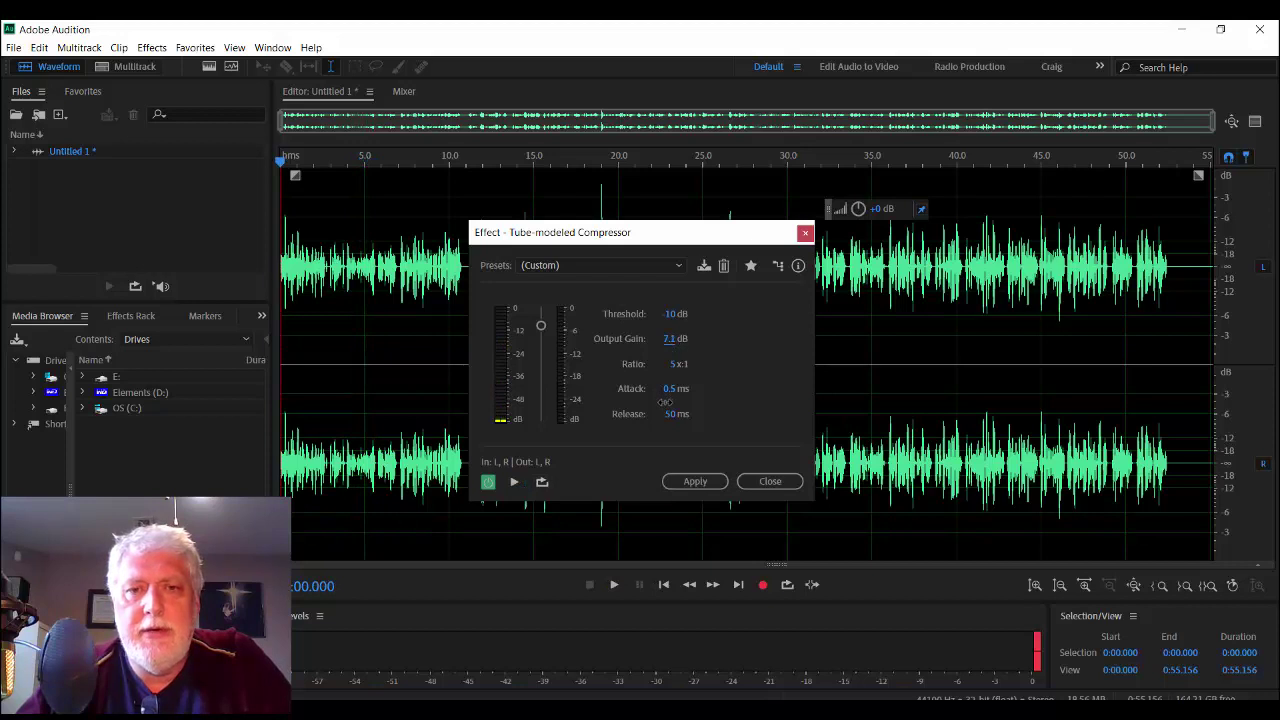
click(515, 482)
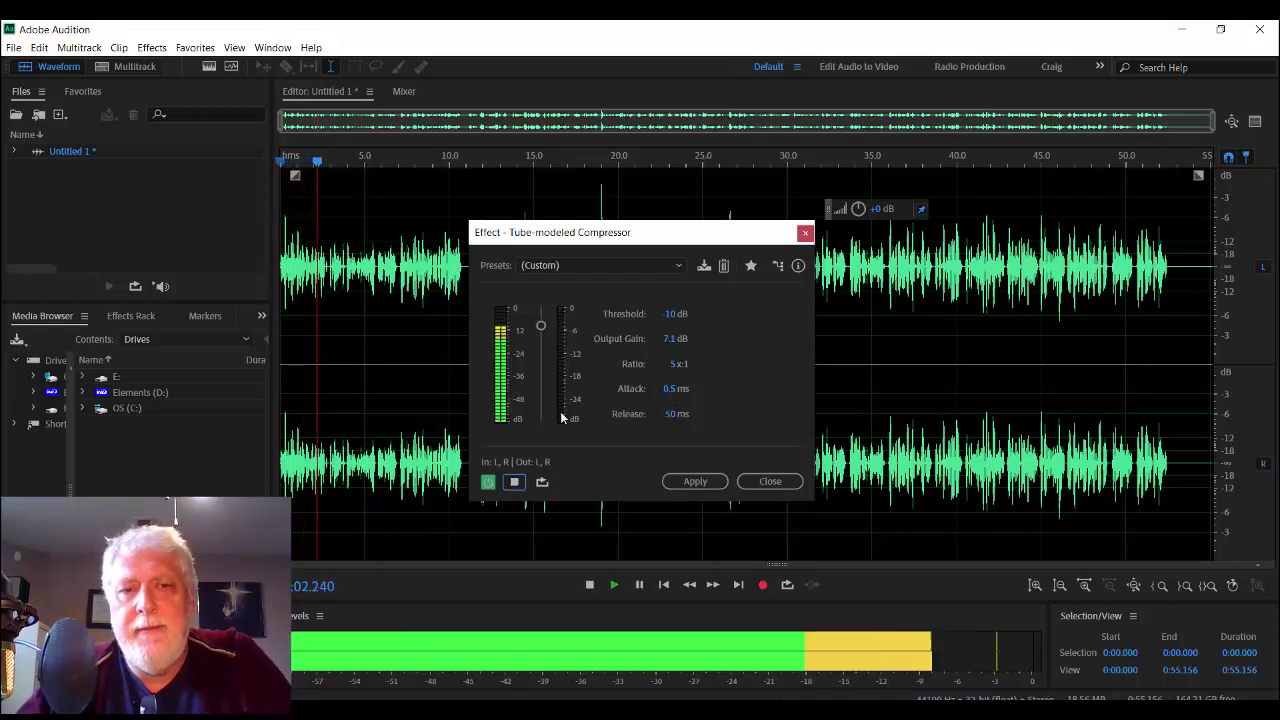
click(514, 483)
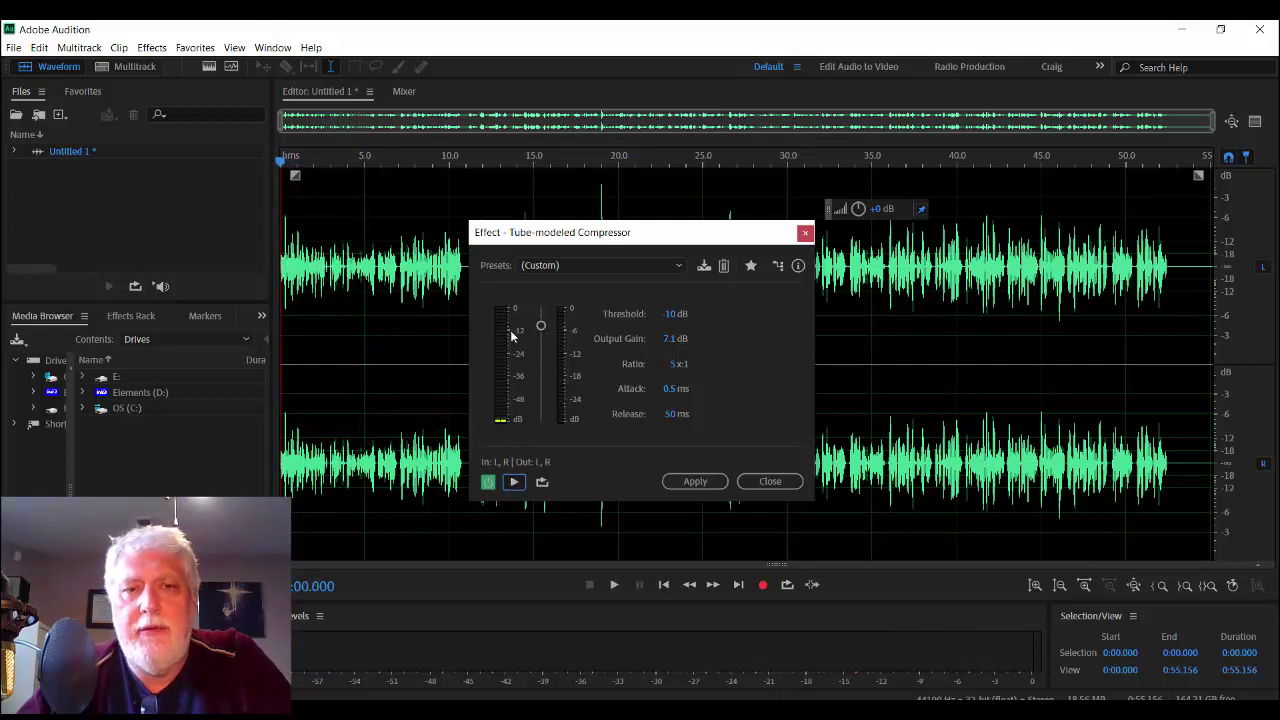
- Pull the threshold down through -16 dB to -23 dB while previewing, then stop playback
drag(540, 325, 540, 344)
click(514, 482)
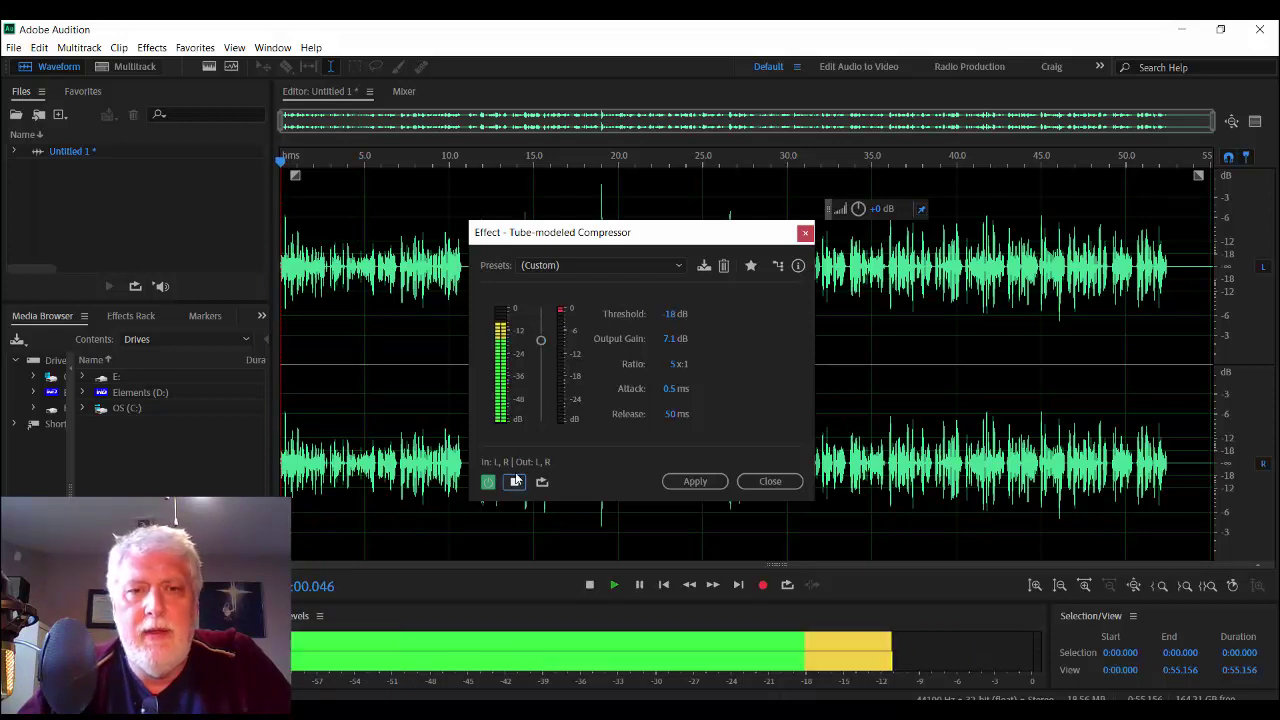
drag(540, 340, 539, 352)
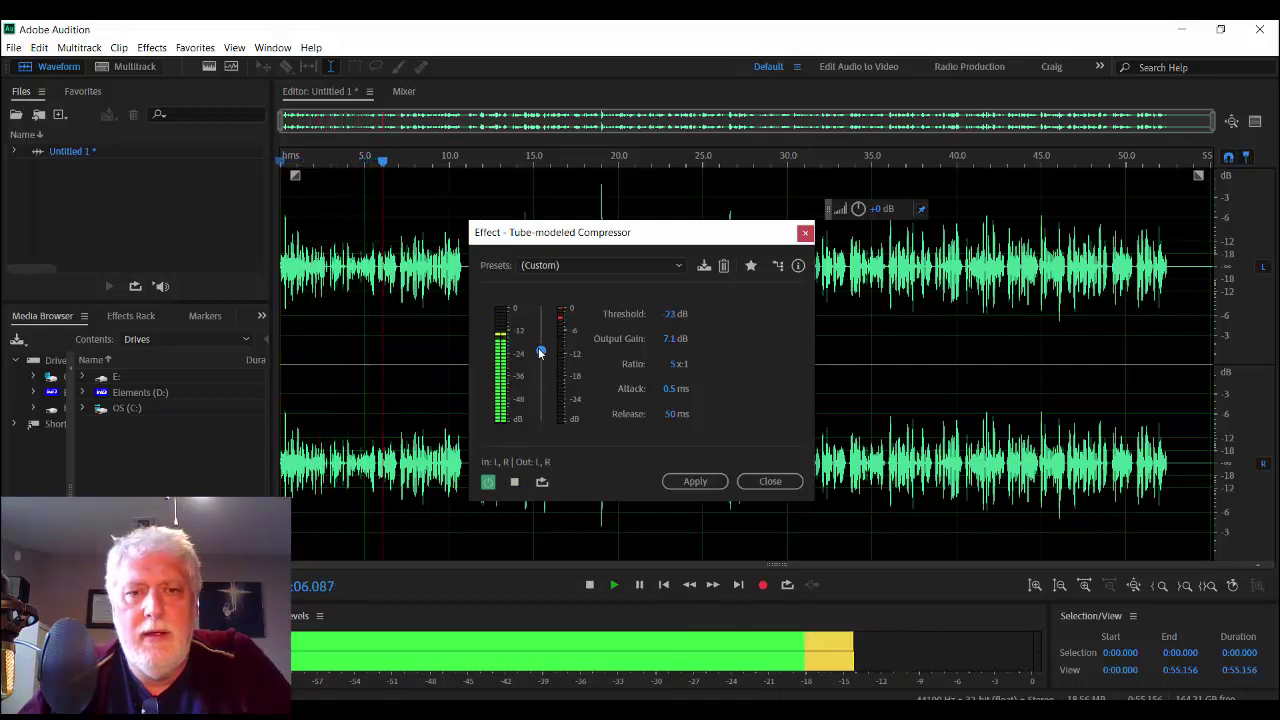
key(space)
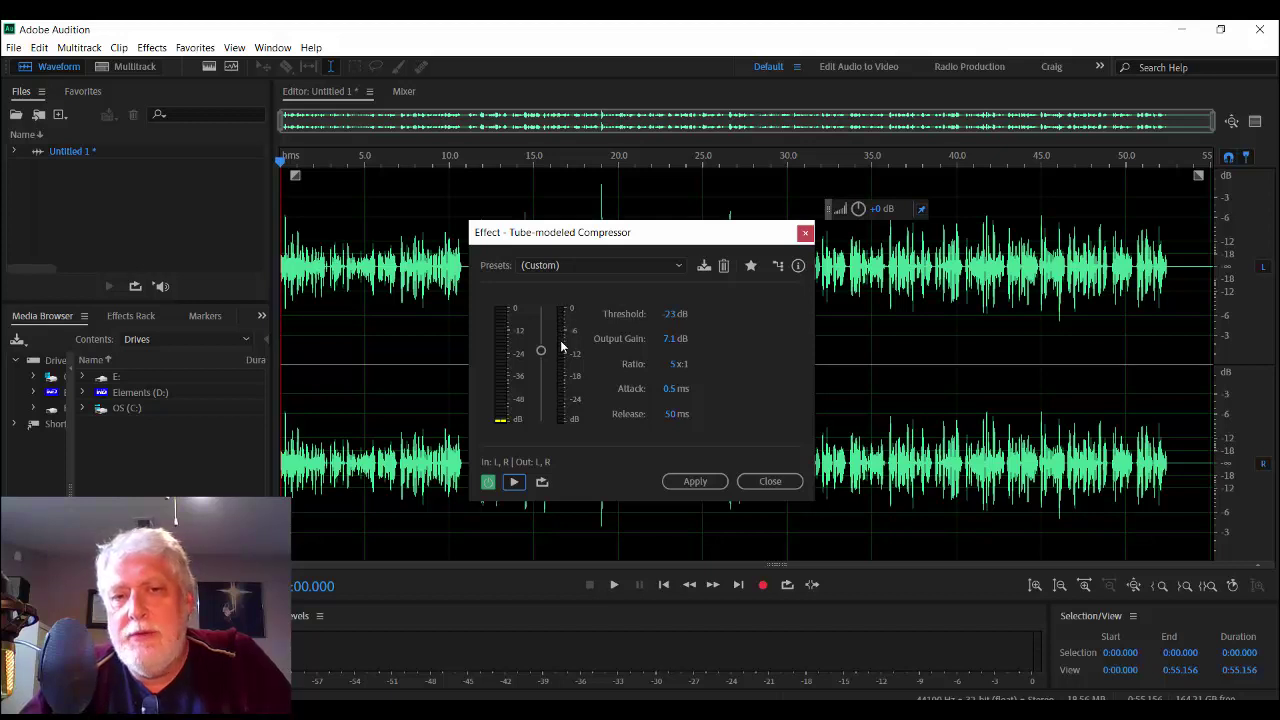
- Audition the threshold at about -41 dB and then back at about -24 dB
click(514, 482)
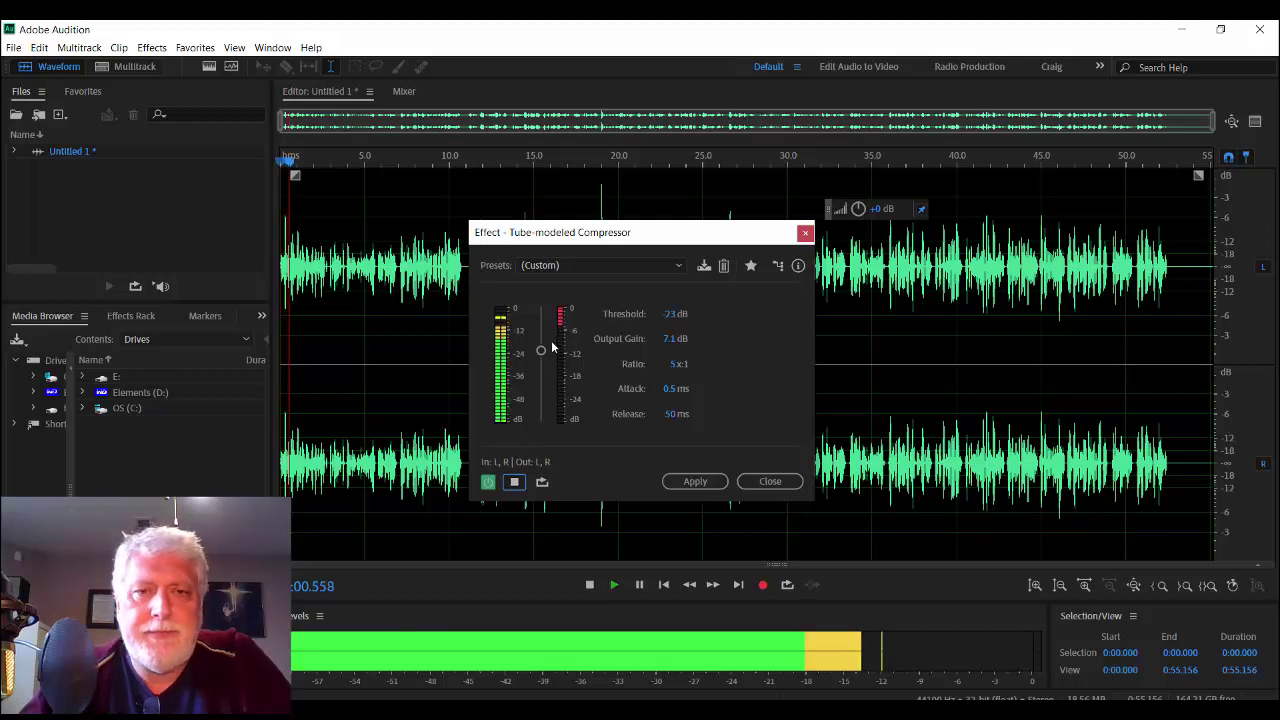
drag(541, 355, 537, 401)
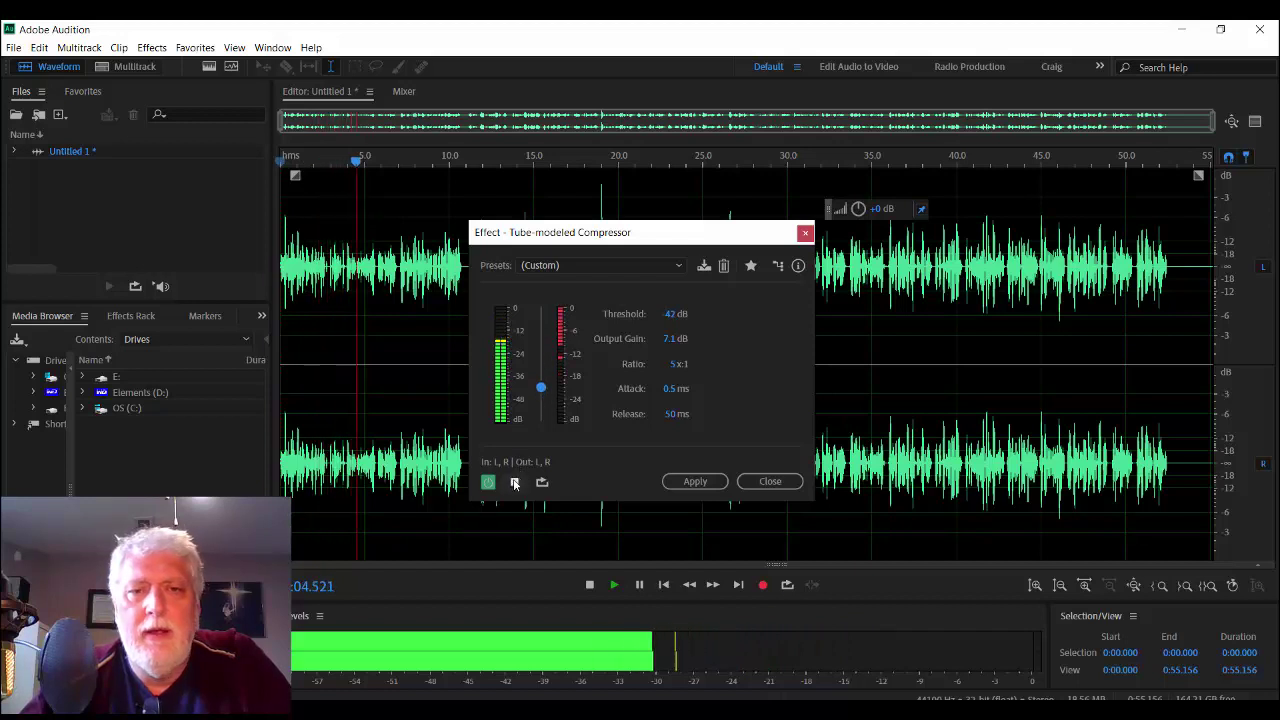
click(514, 482)
click(514, 482)
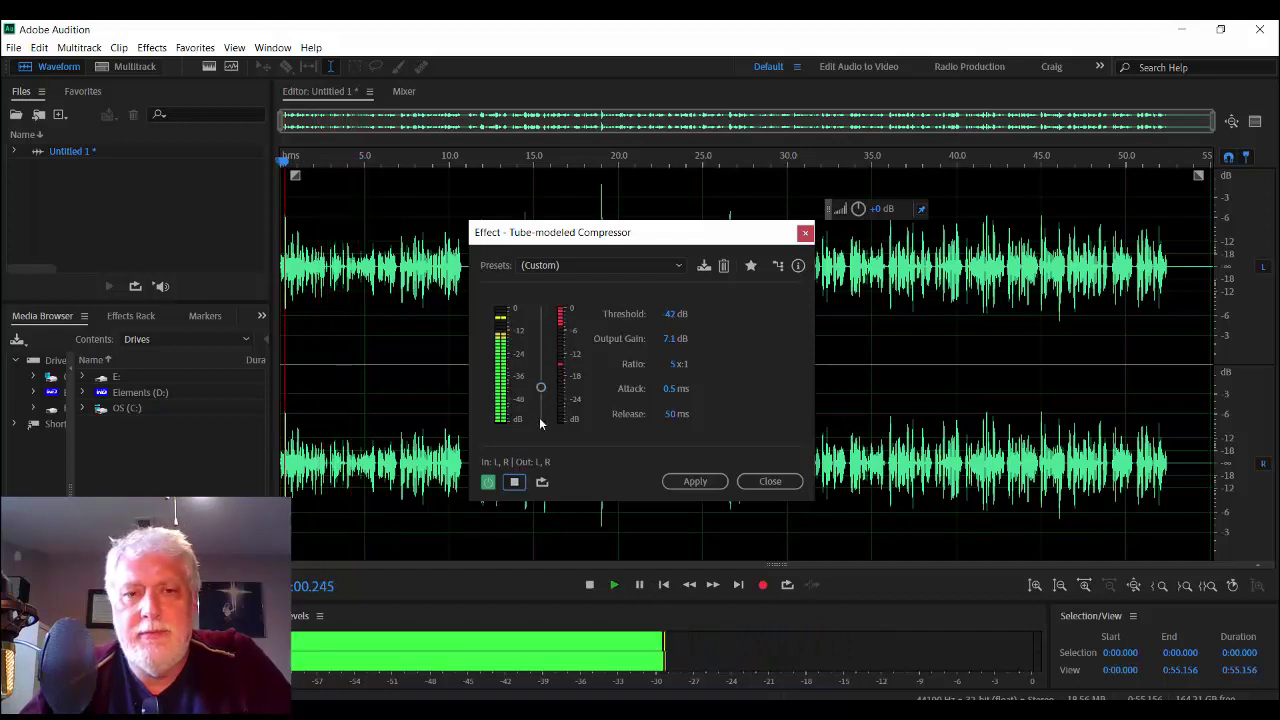
drag(541, 387, 547, 358)
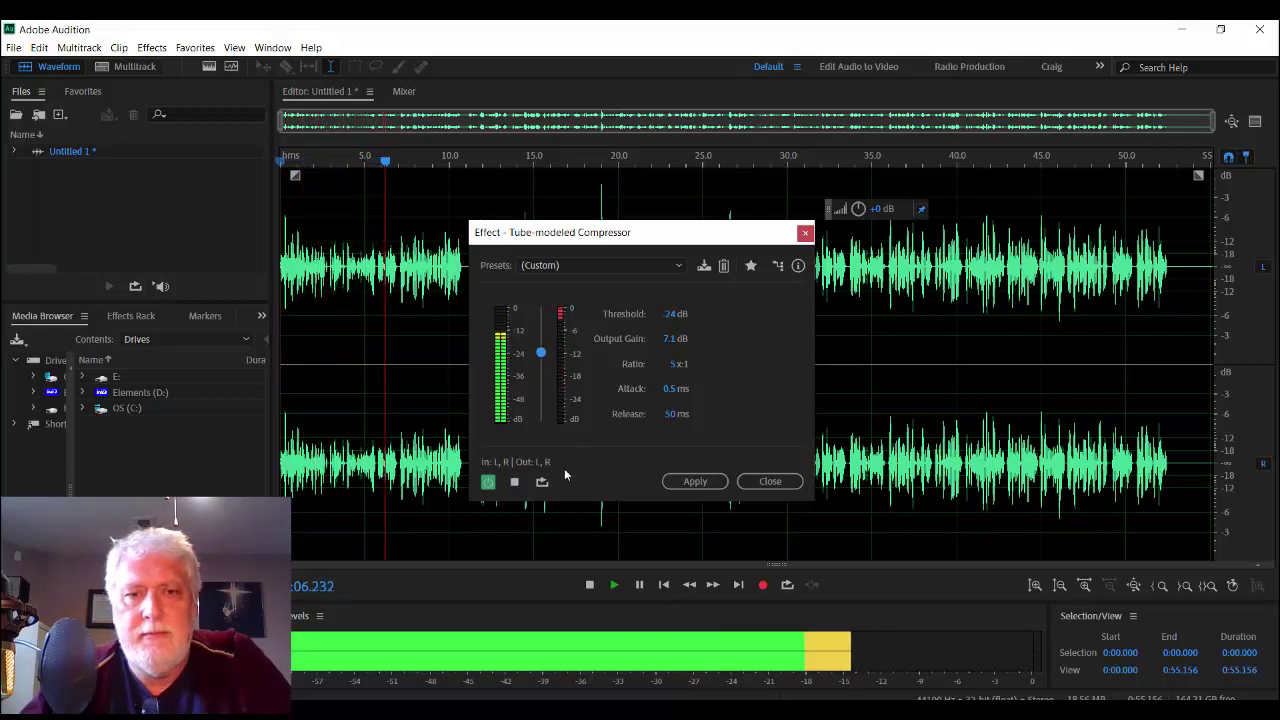
click(514, 481)
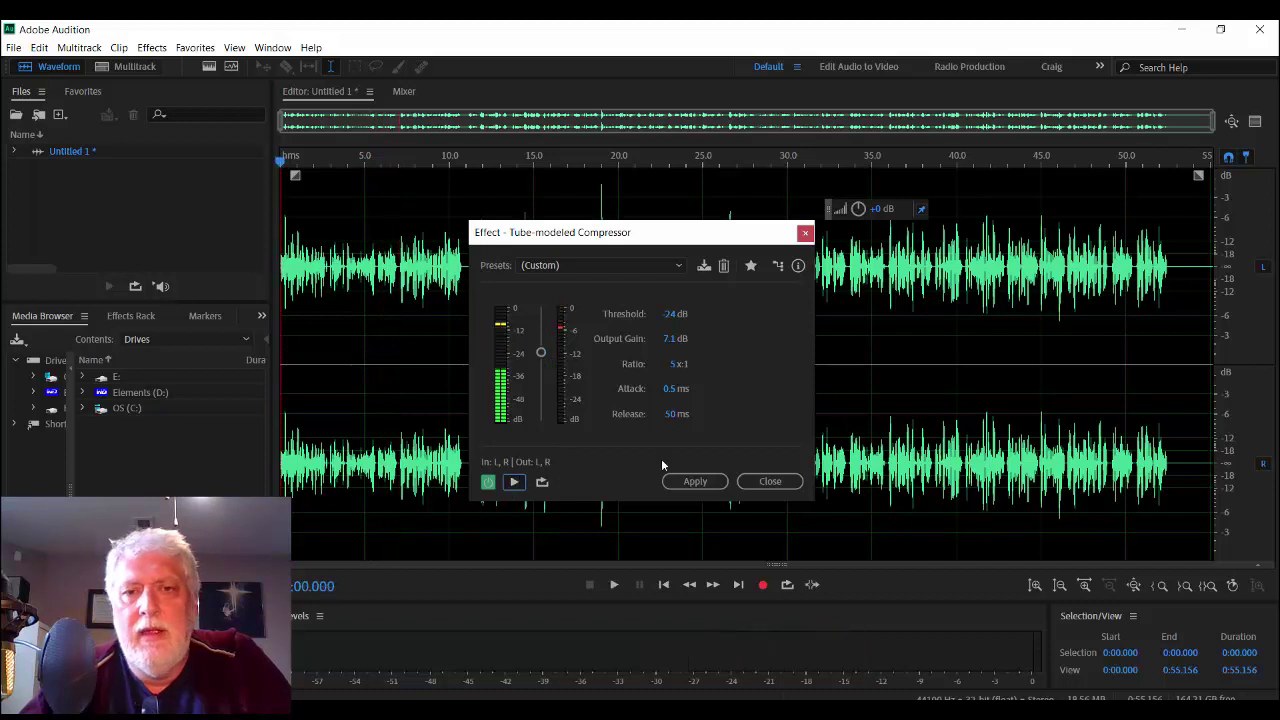
- Set the compression ratio to 3:1
drag(673, 366, 692, 363)
click(676, 366)
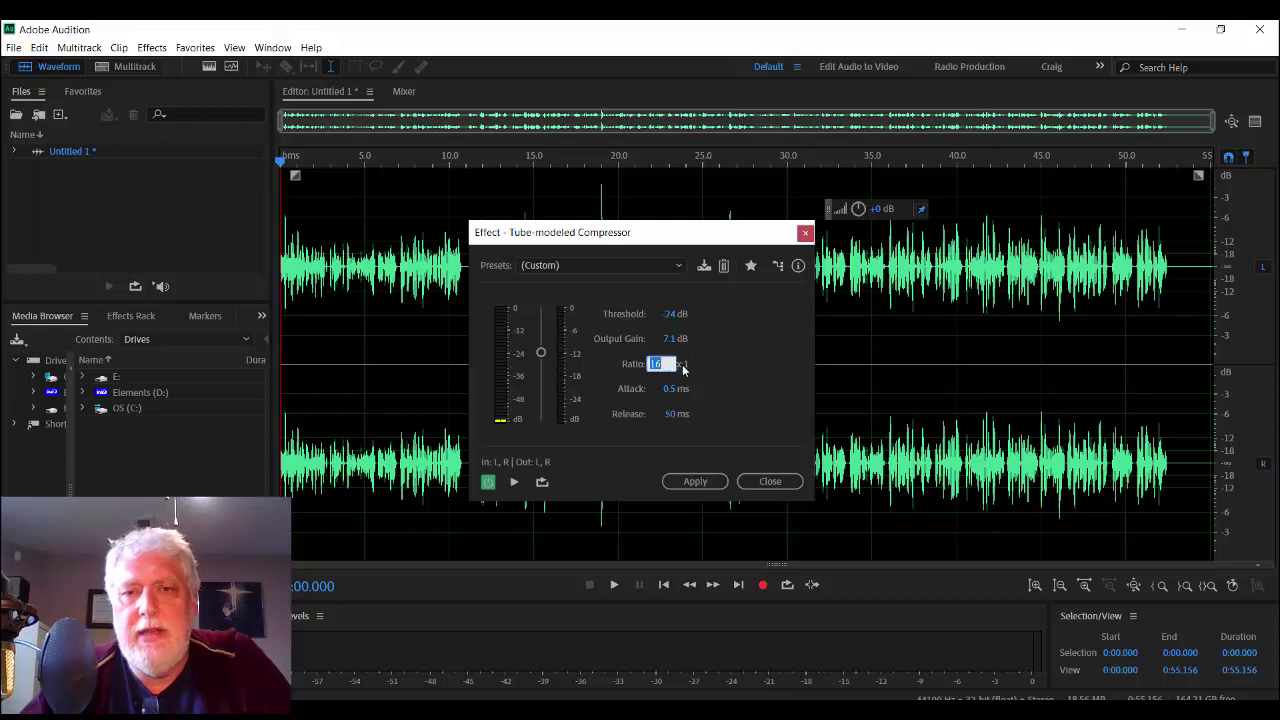
text(3)
key(Return)
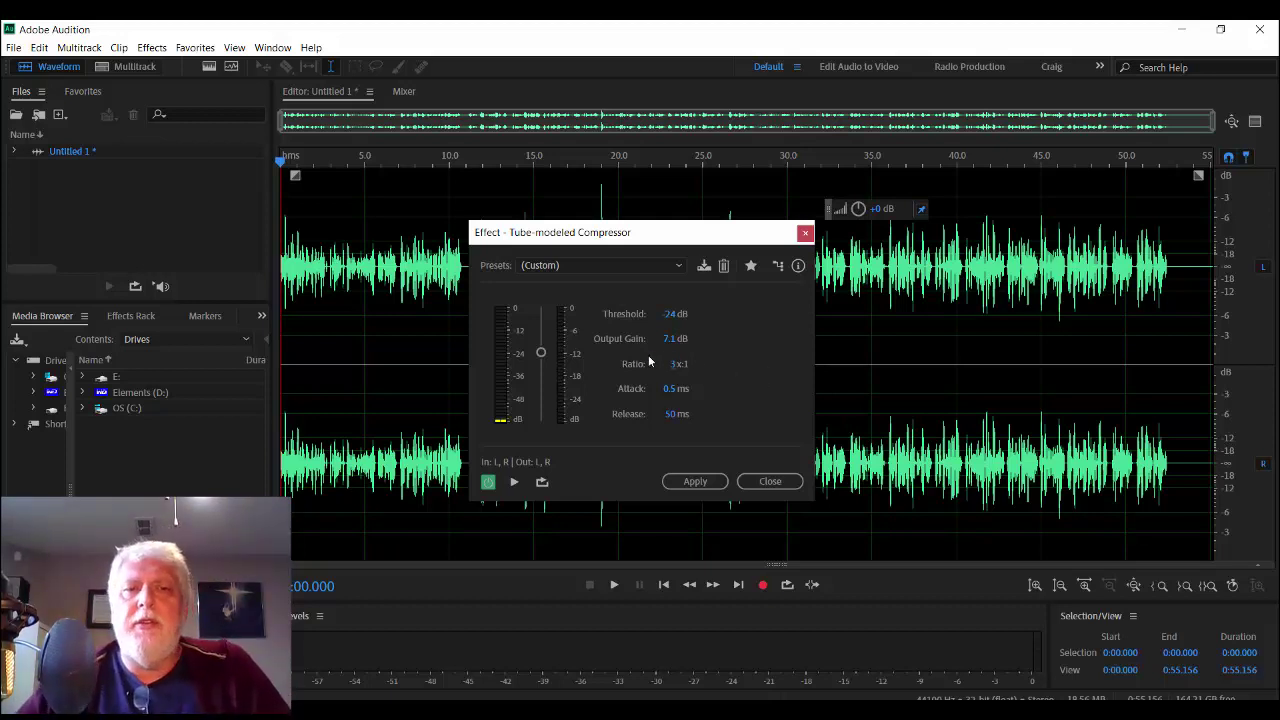
- Set the threshold to -25 dB and preview the 3:1 compression repeatedly
click(513, 483)
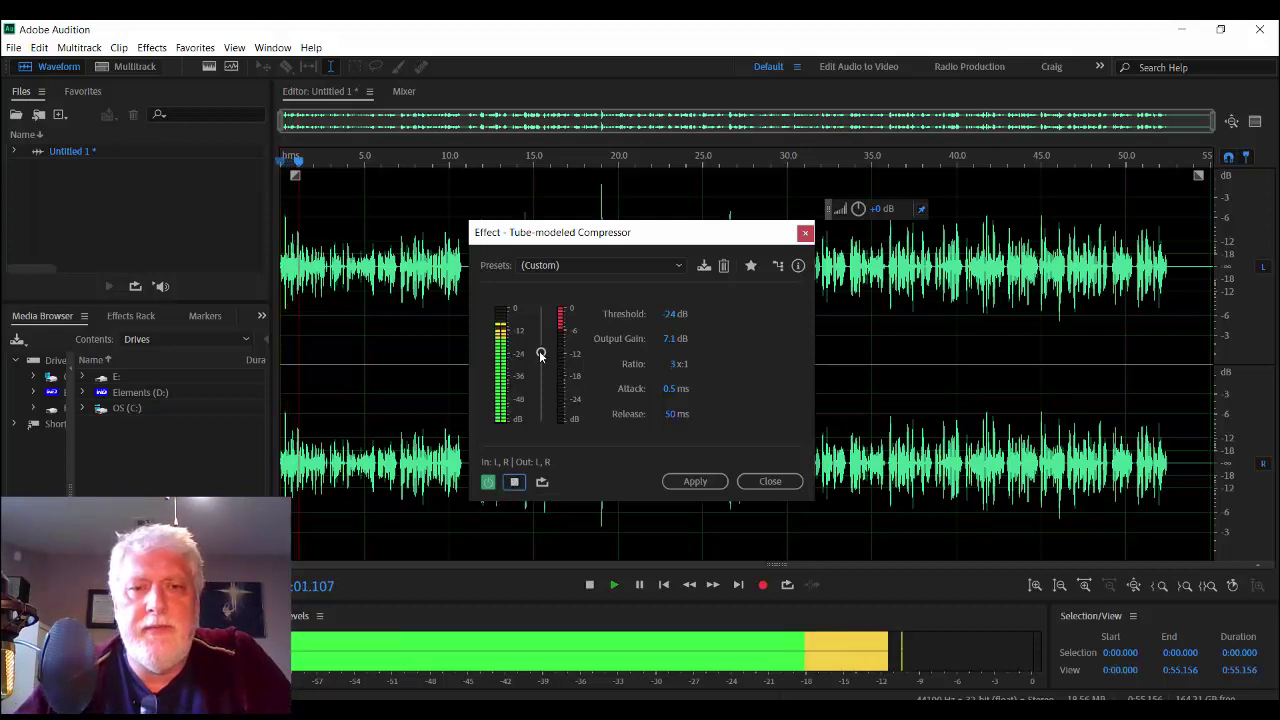
drag(541, 353, 541, 355)
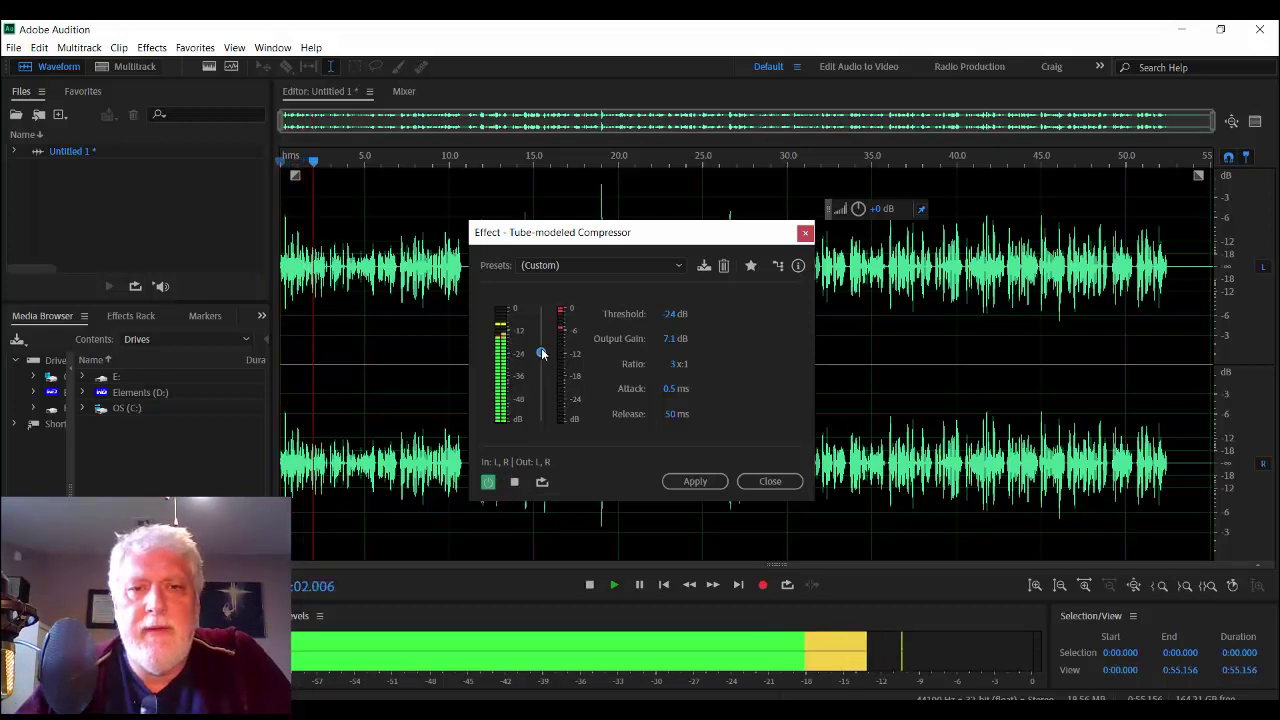
click(515, 483)
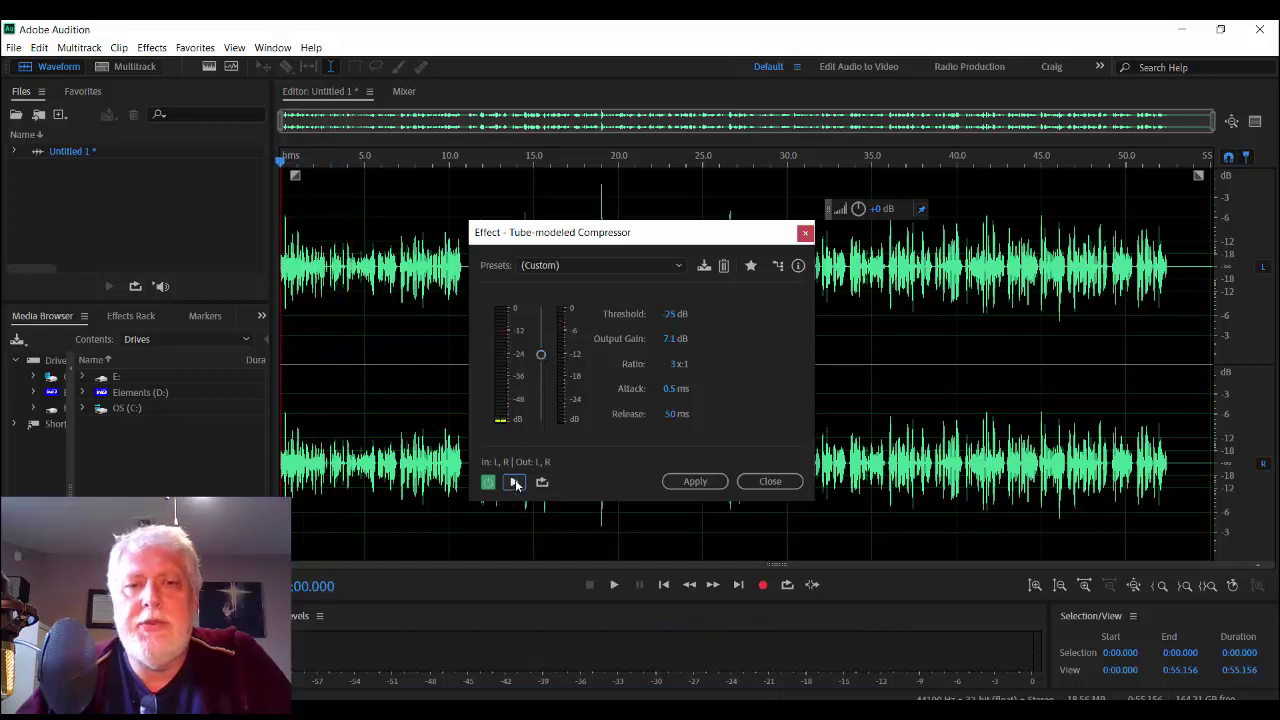
click(515, 483)
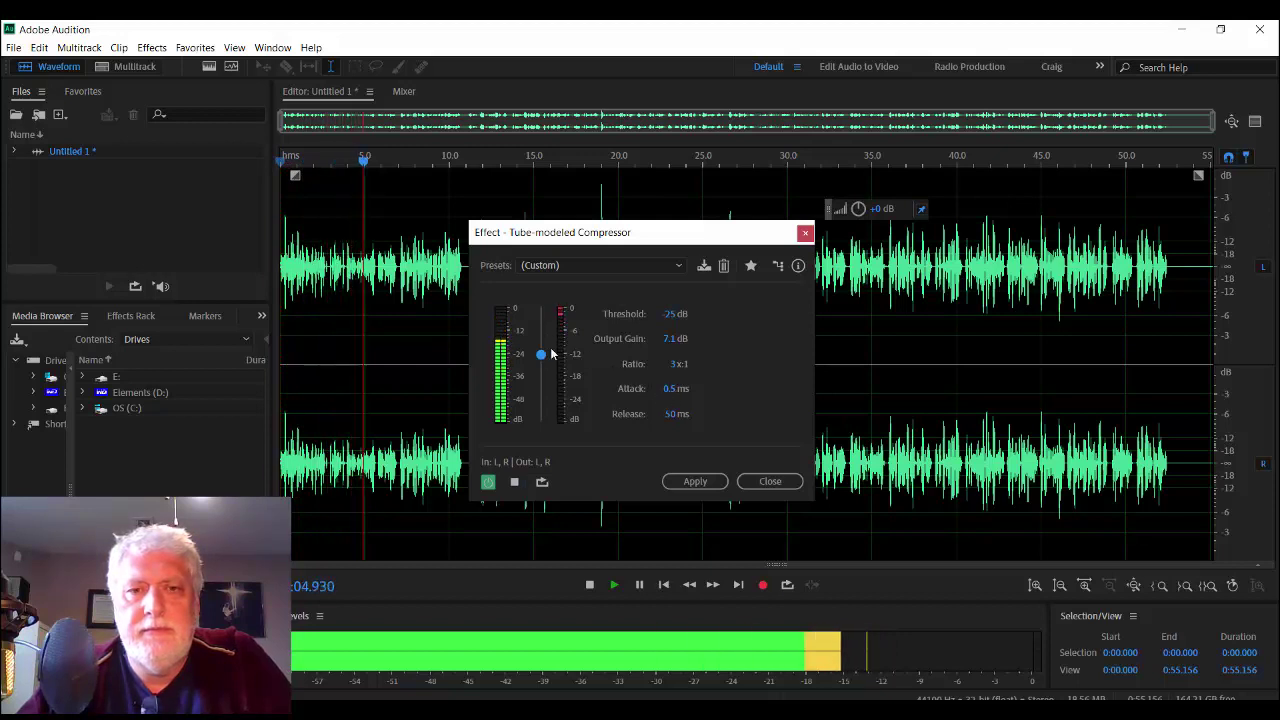
click(515, 482)
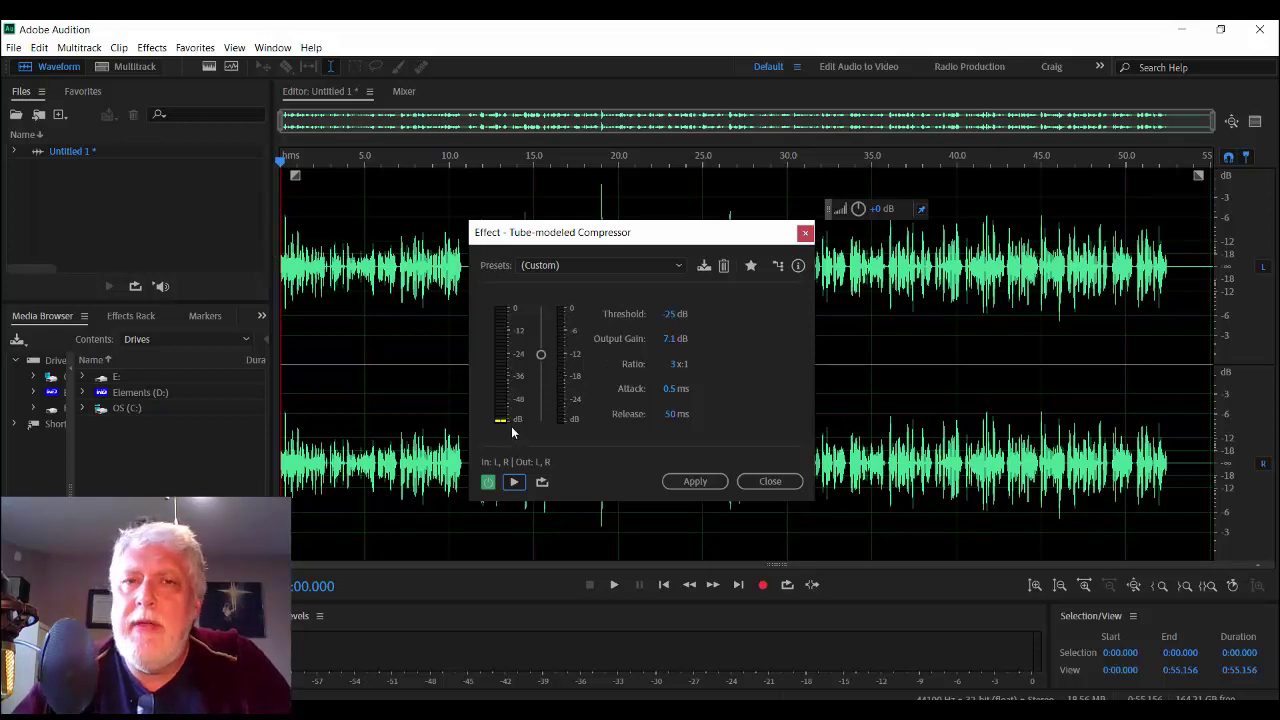
click(514, 482)
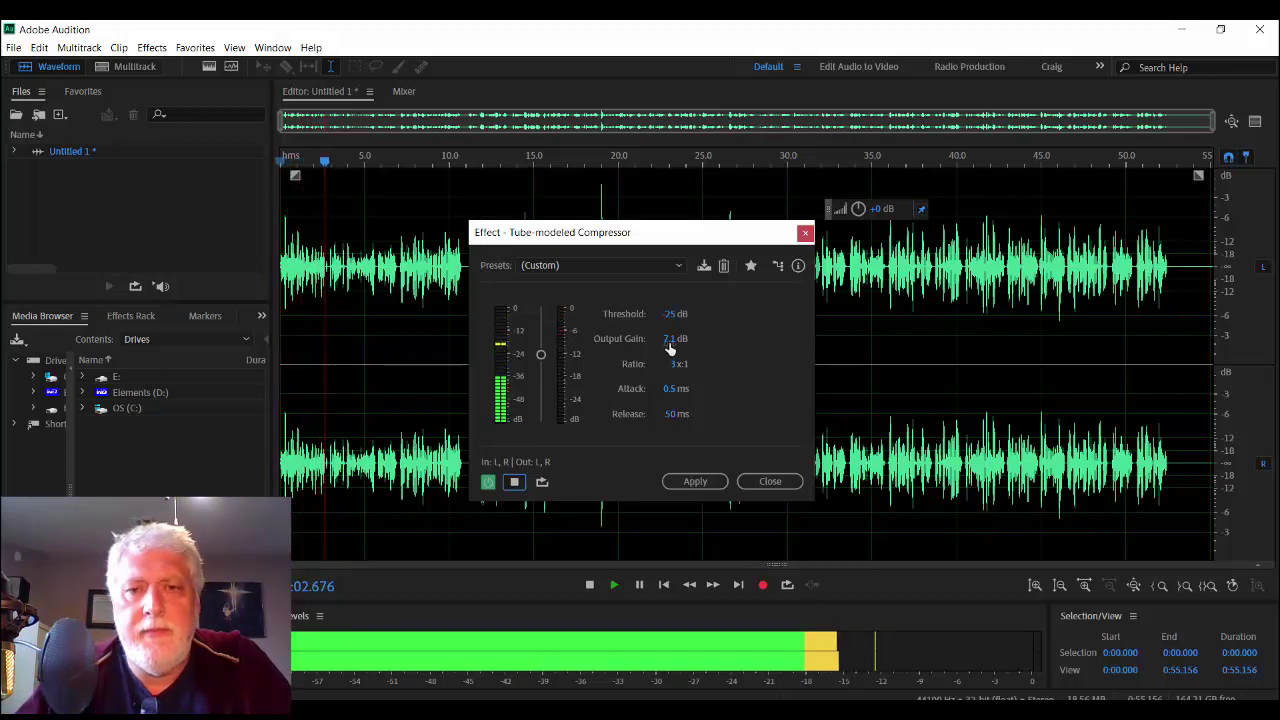
- Adjust threshold to -22 dB and output gain from 16.6 dB down to 15.4 dB during preview
drag(668, 341, 680, 272)
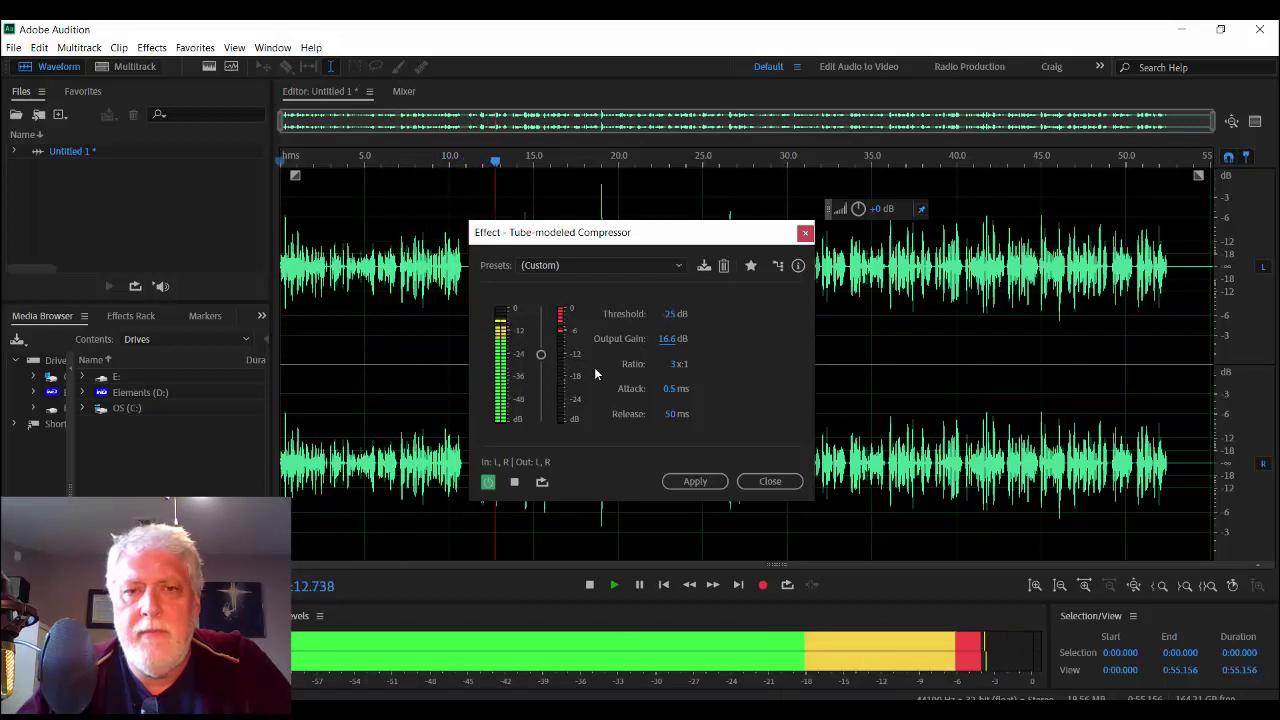
drag(540, 355, 540, 348)
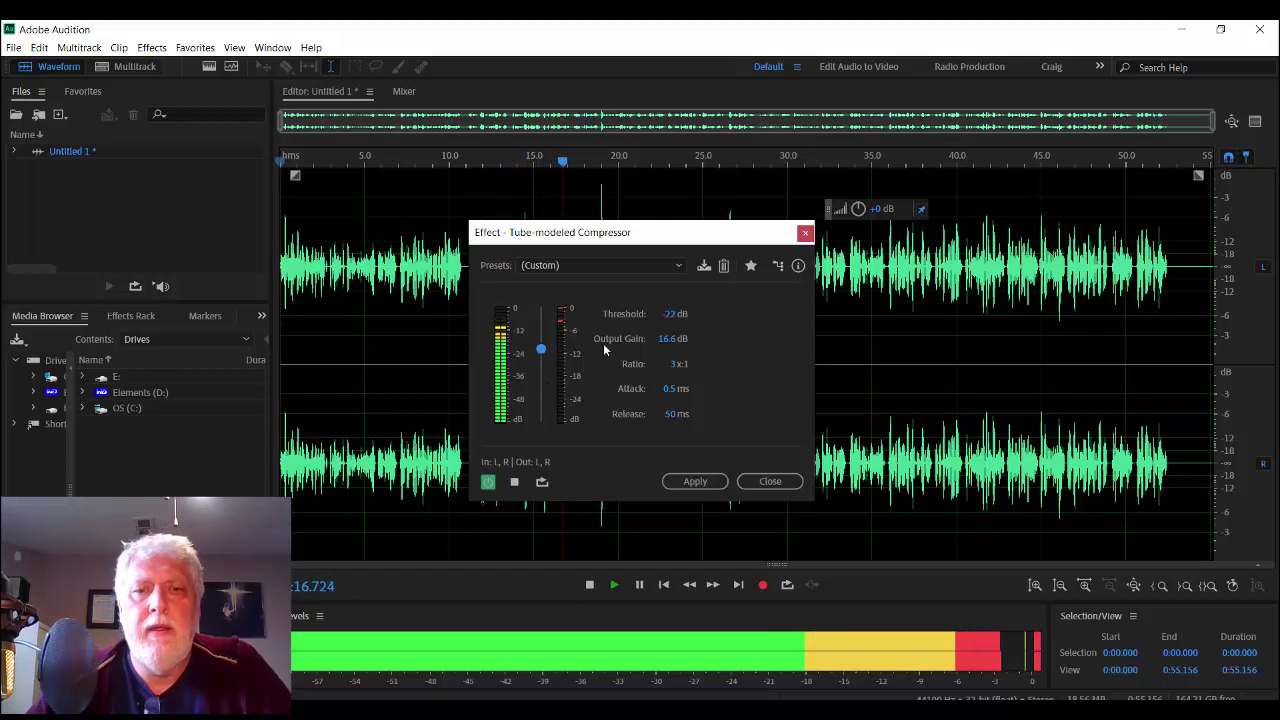
drag(656, 339, 673, 356)
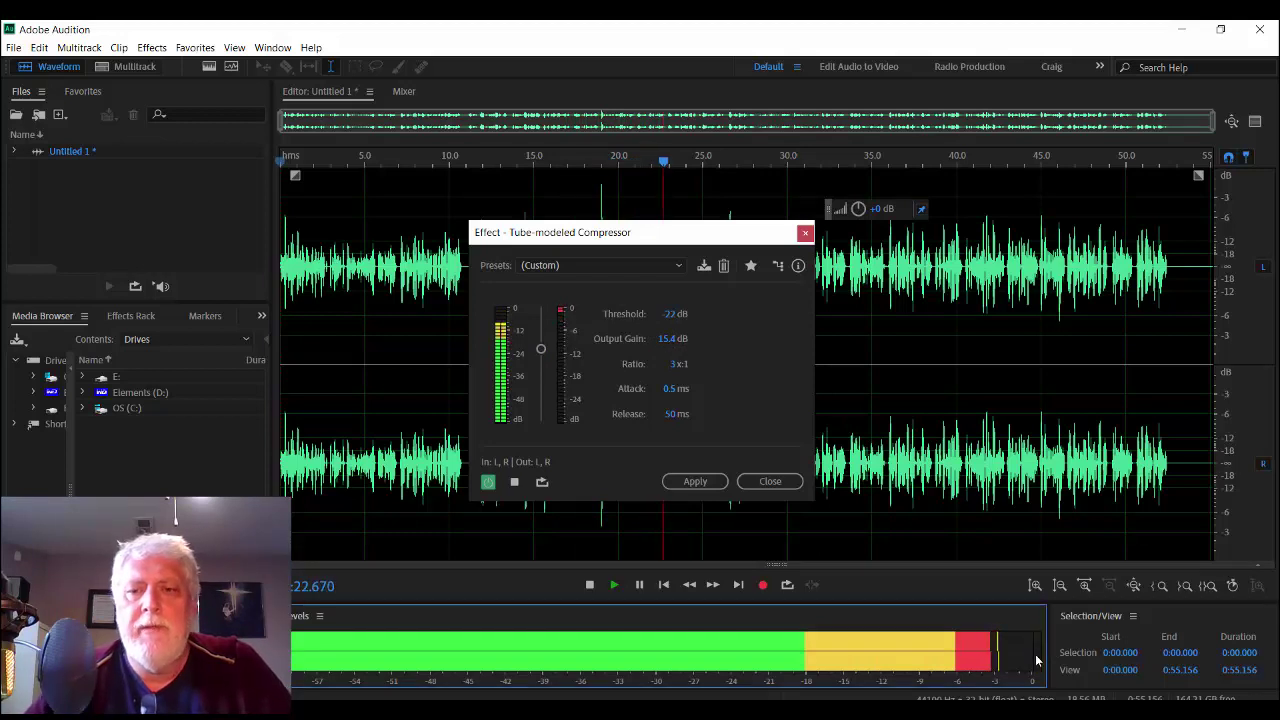
- Stop the preview and apply the tube compressor (-22 dB threshold, 15.4 dB gain, 3:1) to the recording
click(514, 482)
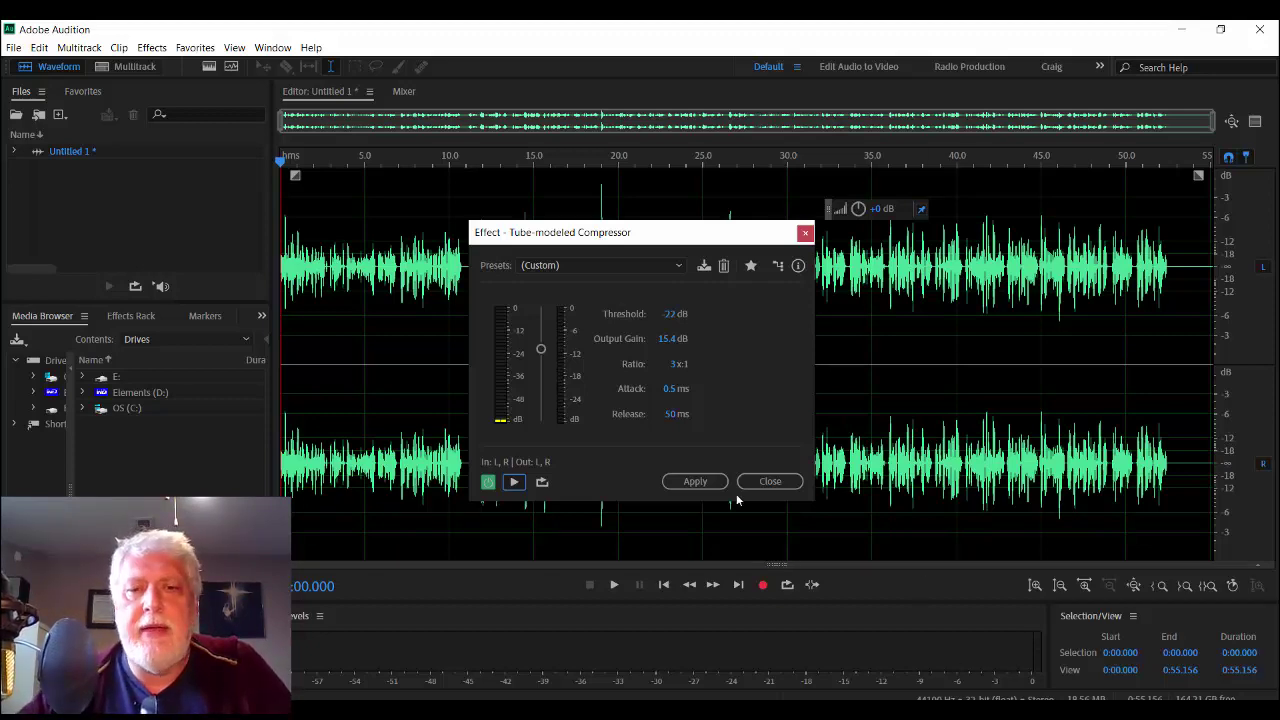
click(688, 482)
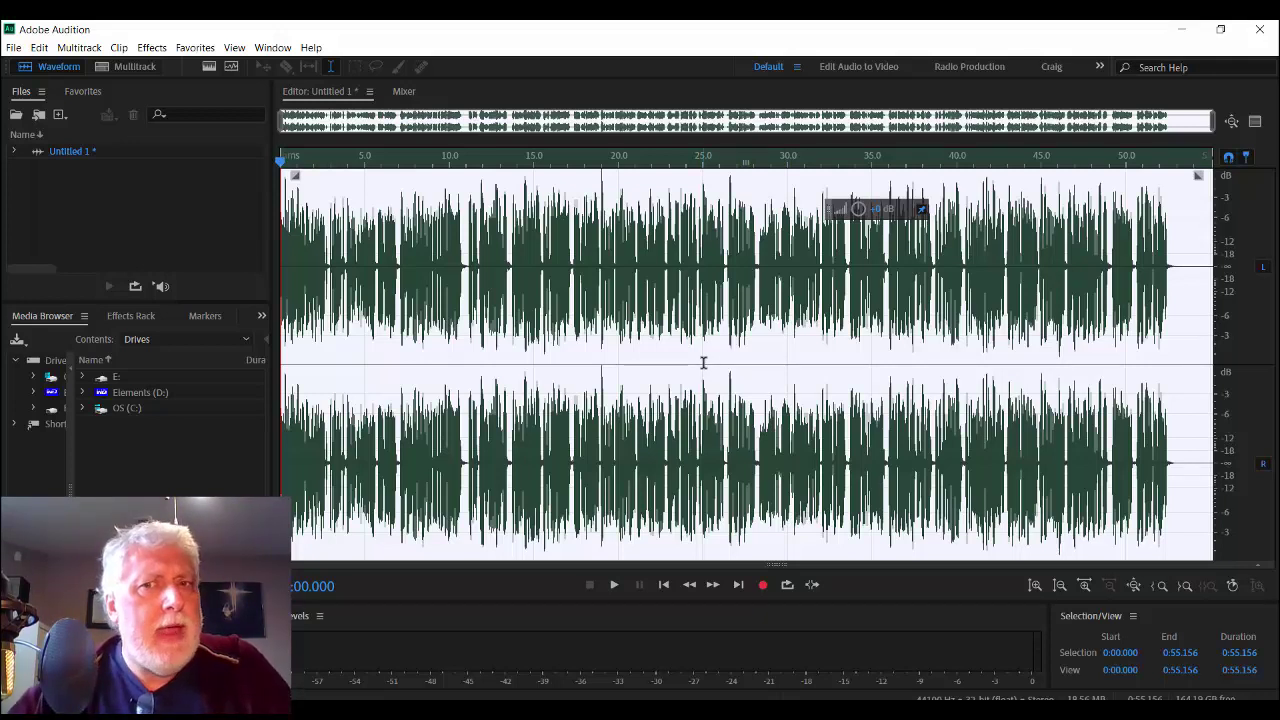
- Browse the Amplitude and Compression effects without choosing one, place the playhead at 0:21.520, and select all
click(152, 48)
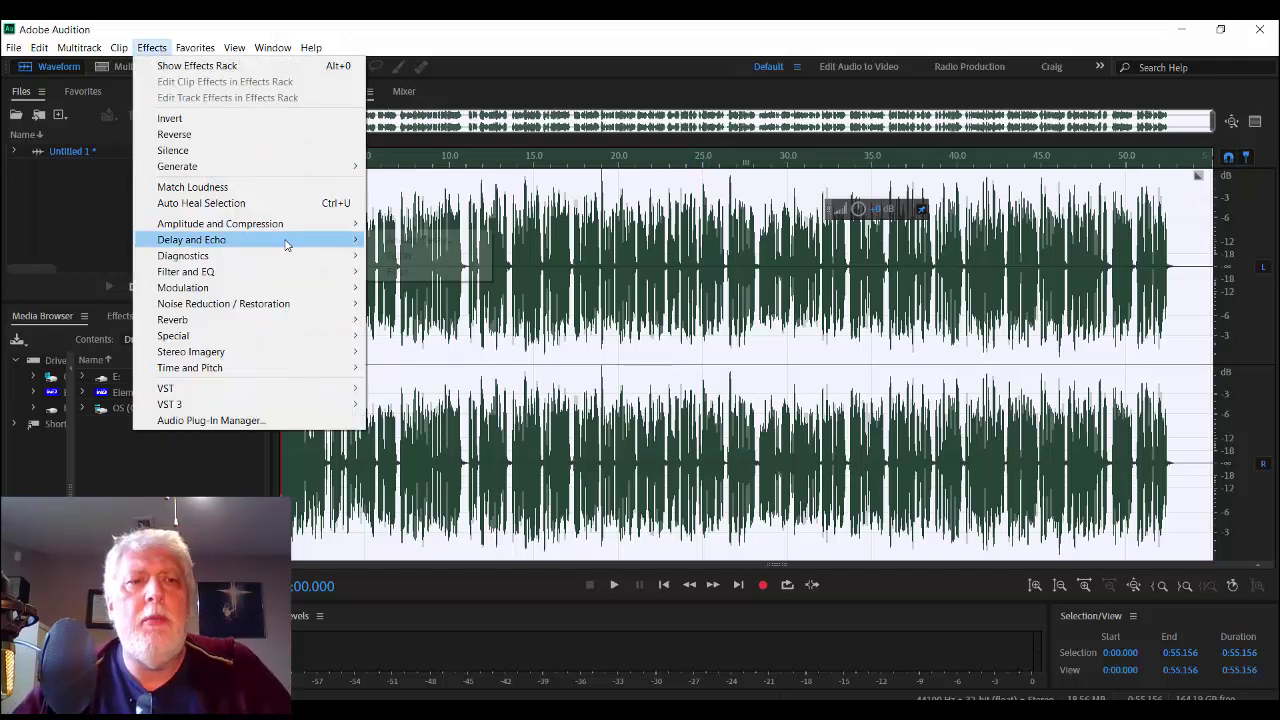
mouse_move(286, 233)
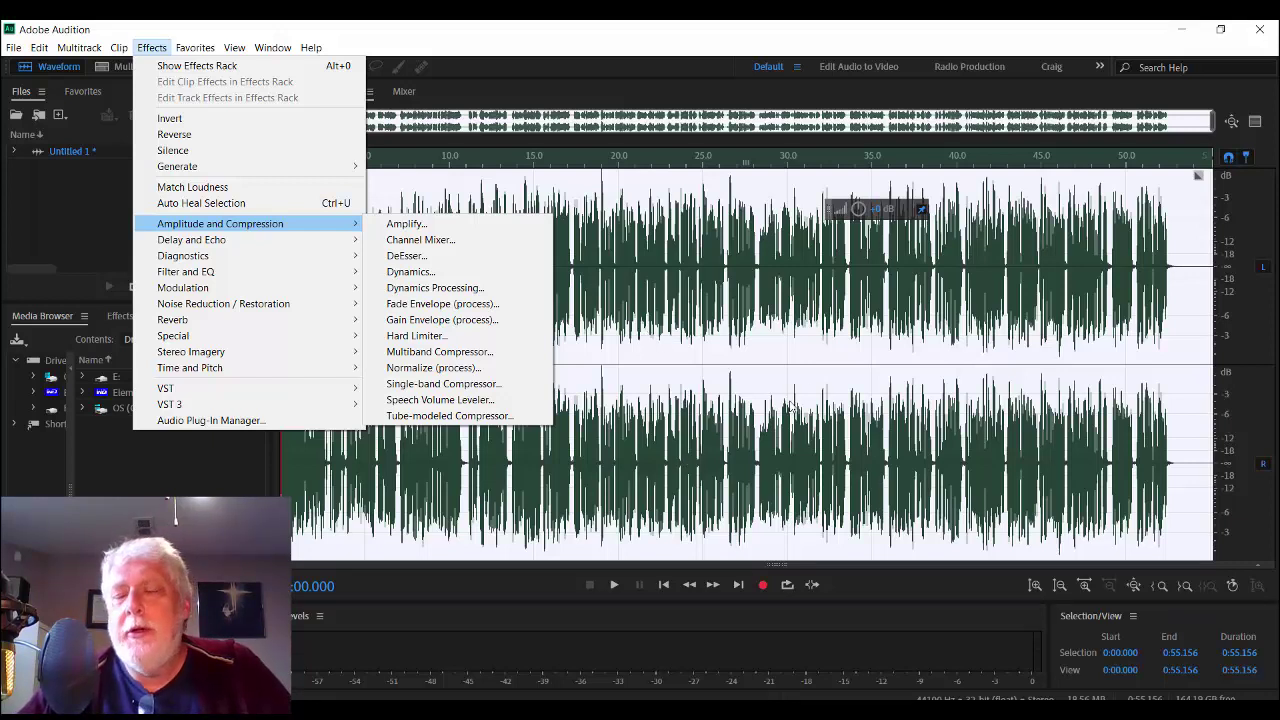
click(736, 372)
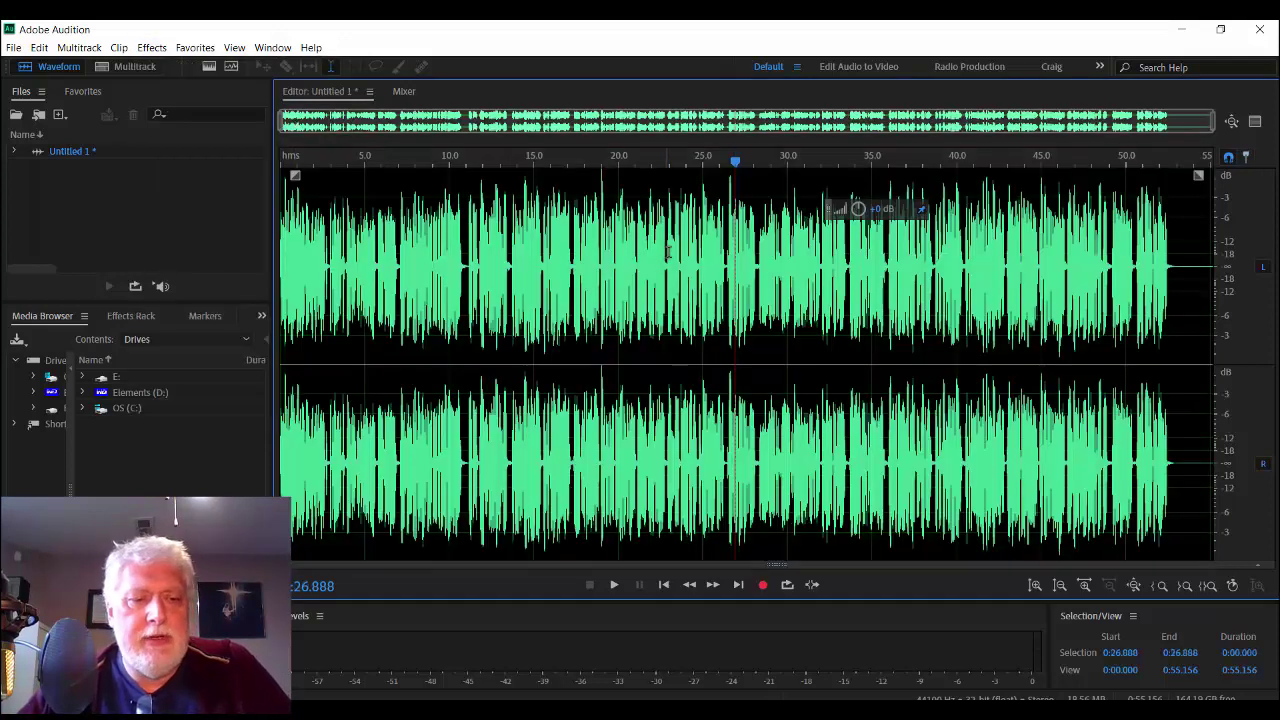
click(645, 243)
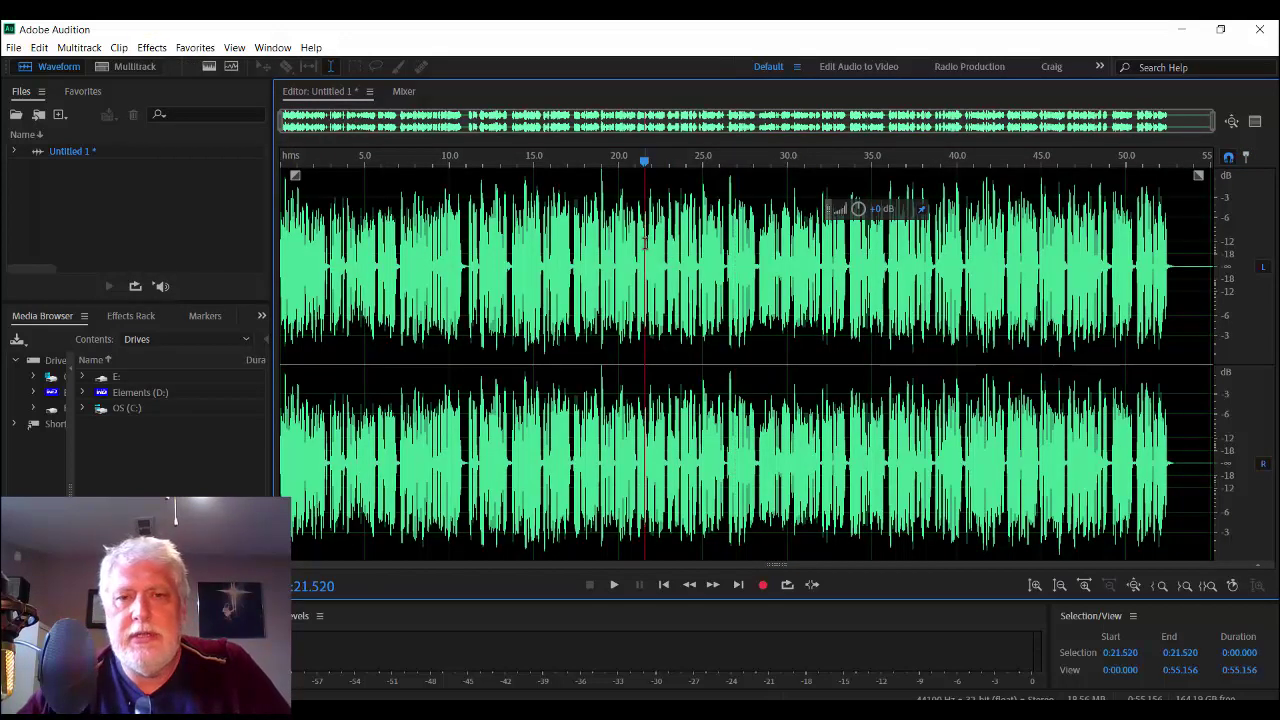
key(ctrl+a)
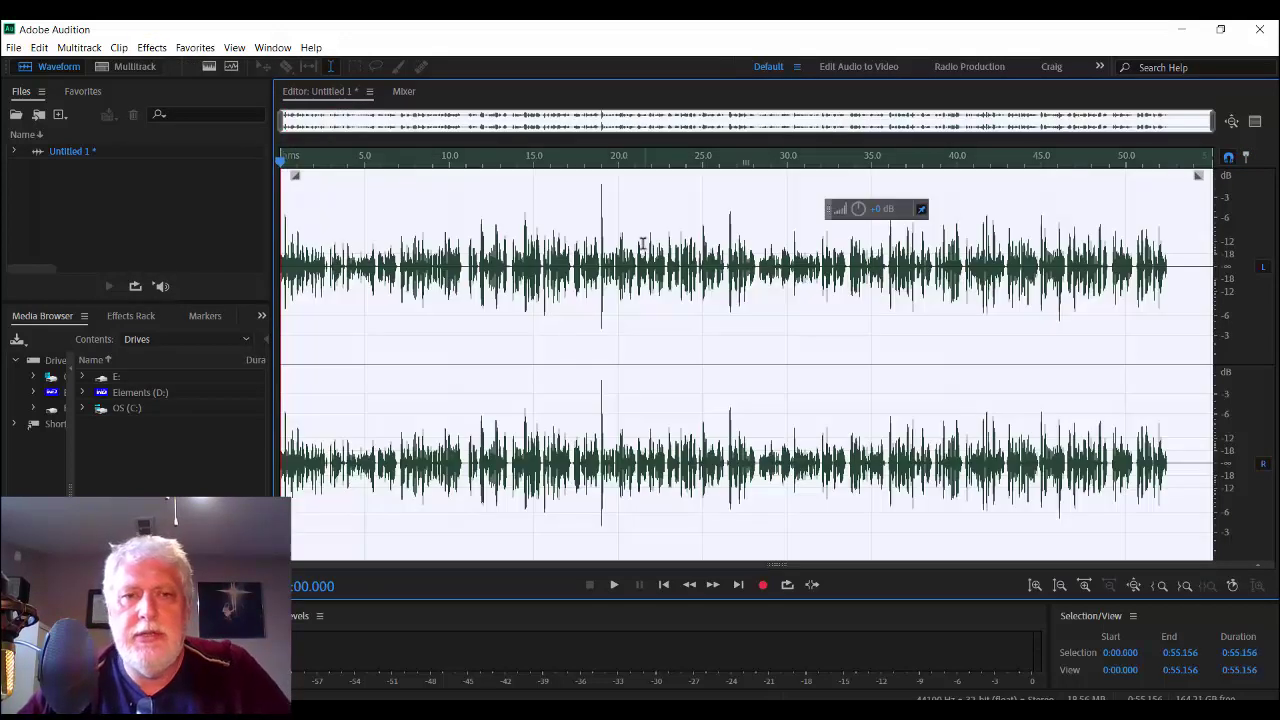
- Reopen the Tube-modeled Compressor and close it without applying
click(152, 47)
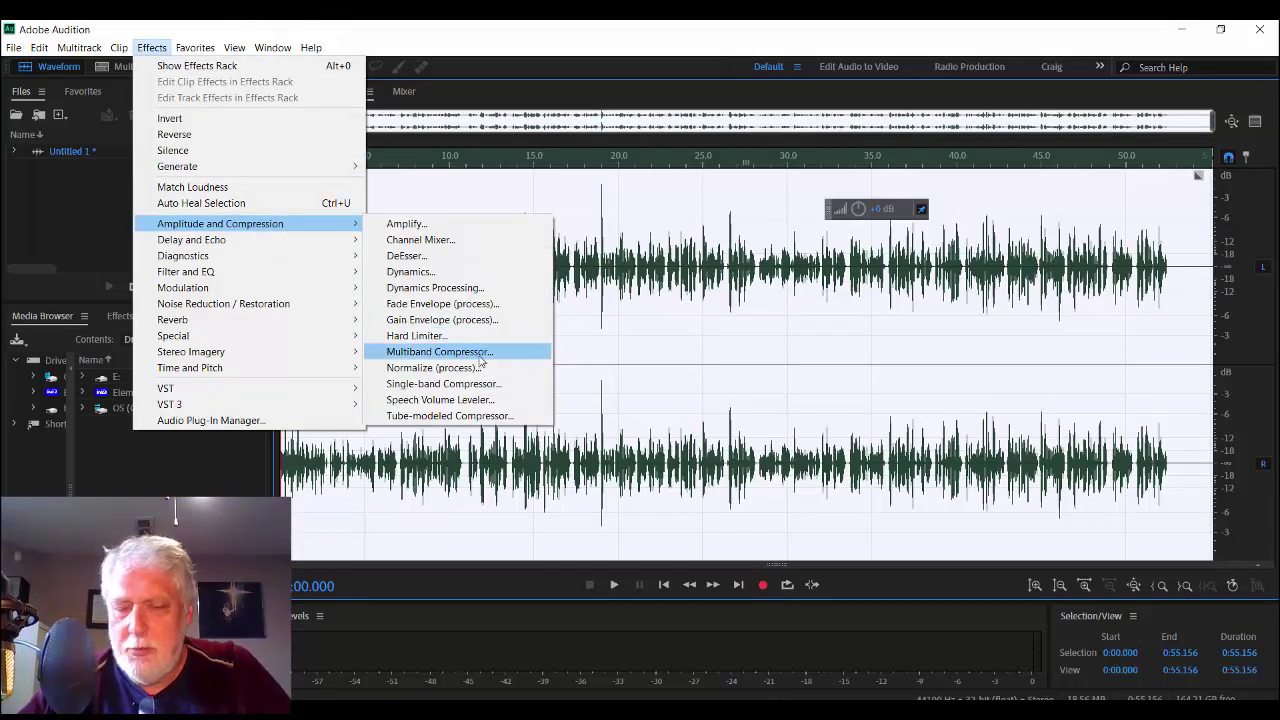
click(472, 416)
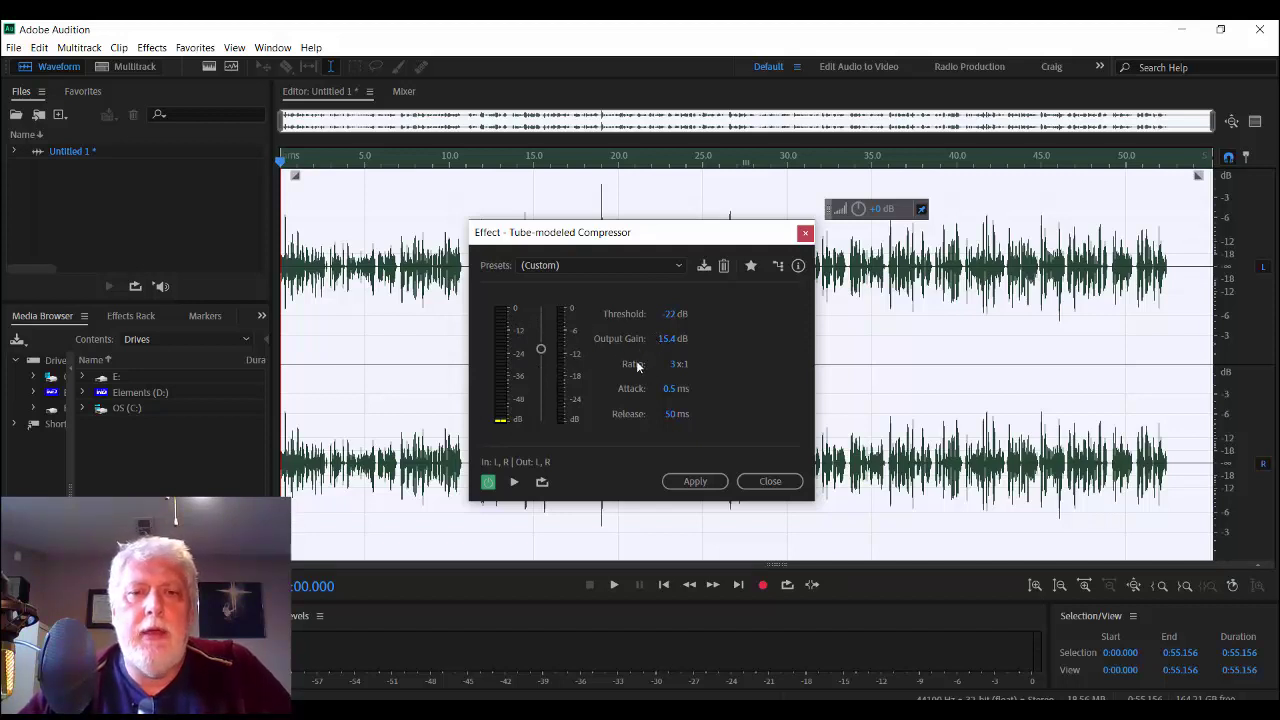
click(777, 481)
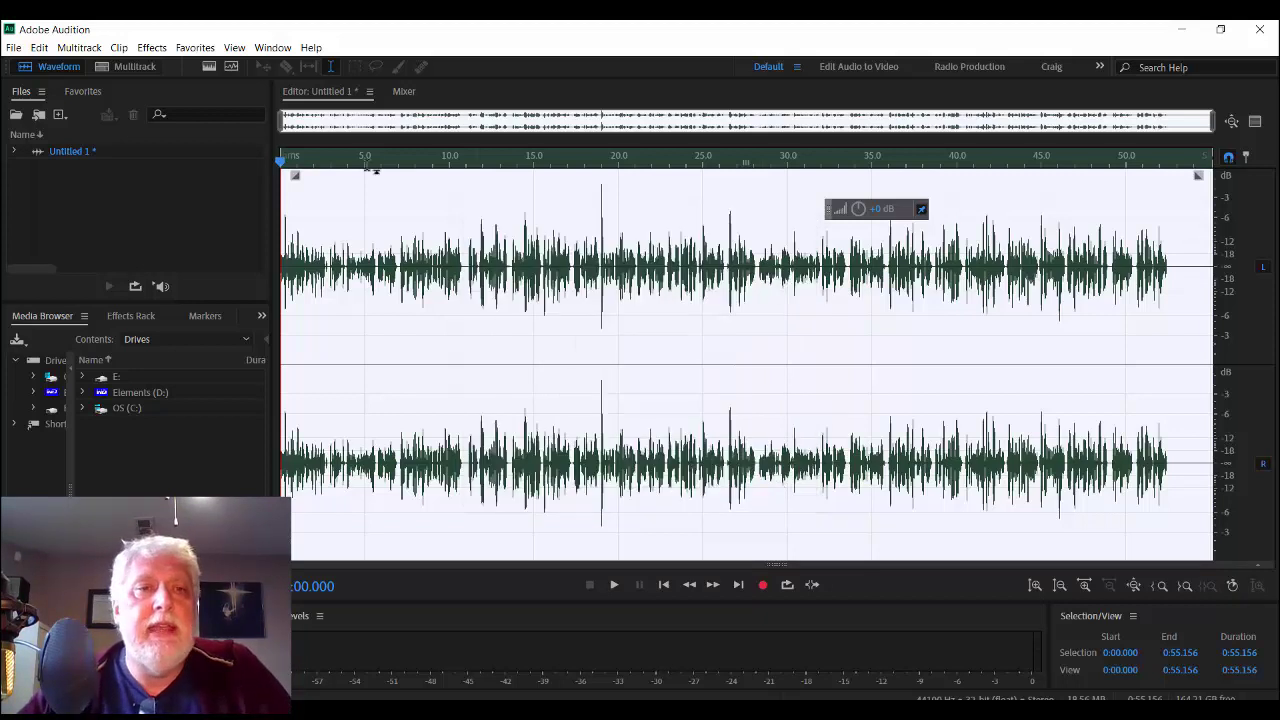
- Open the Multiband Compressor from the Amplitude and Compression effects
click(152, 48)
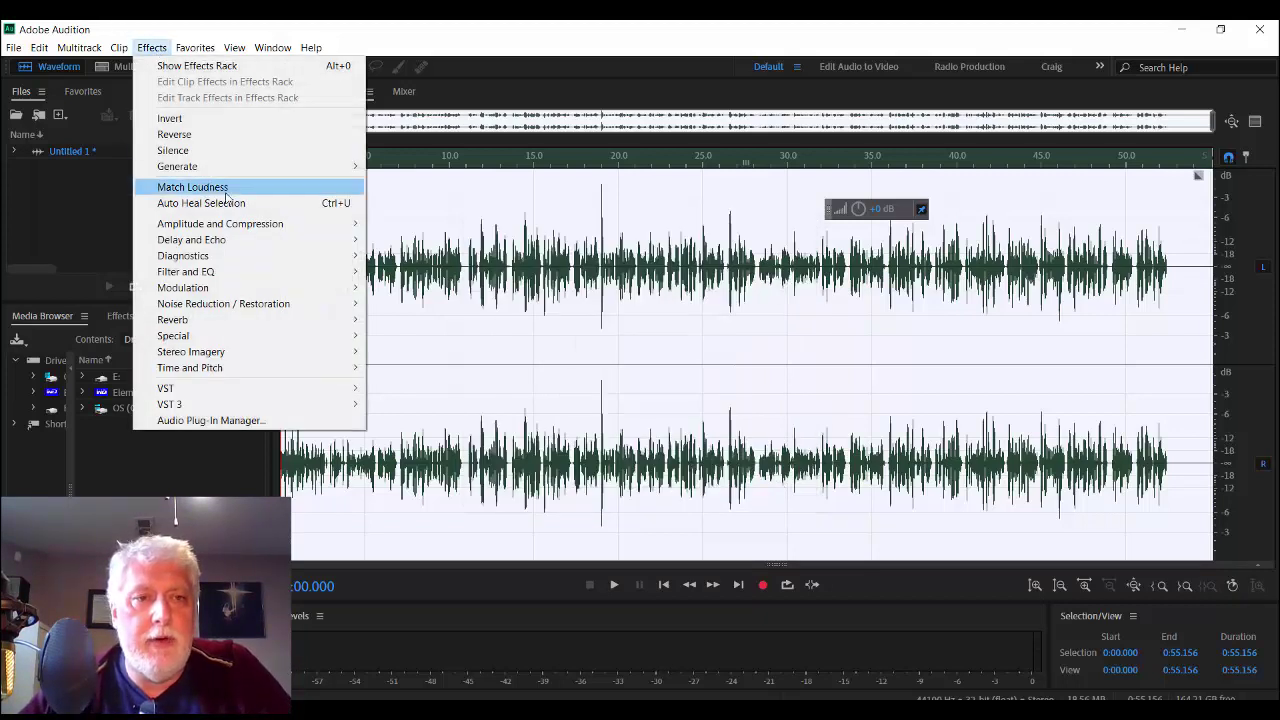
mouse_move(240, 224)
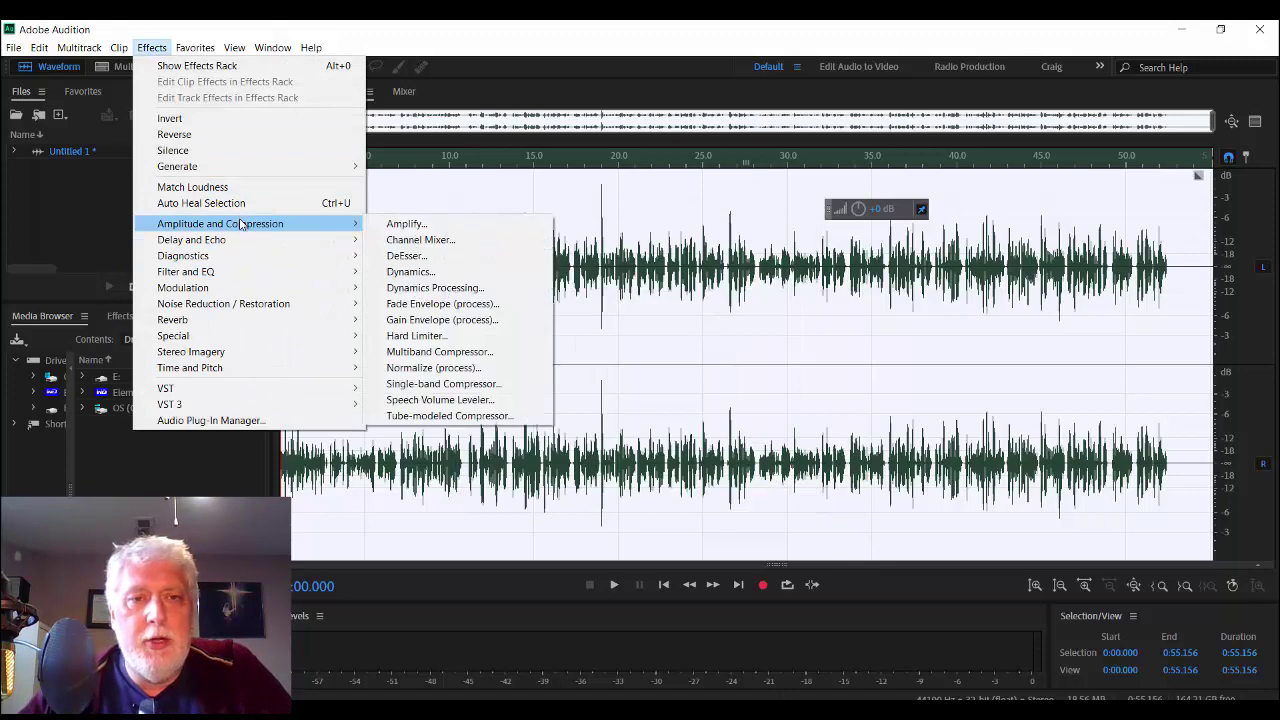
click(428, 351)
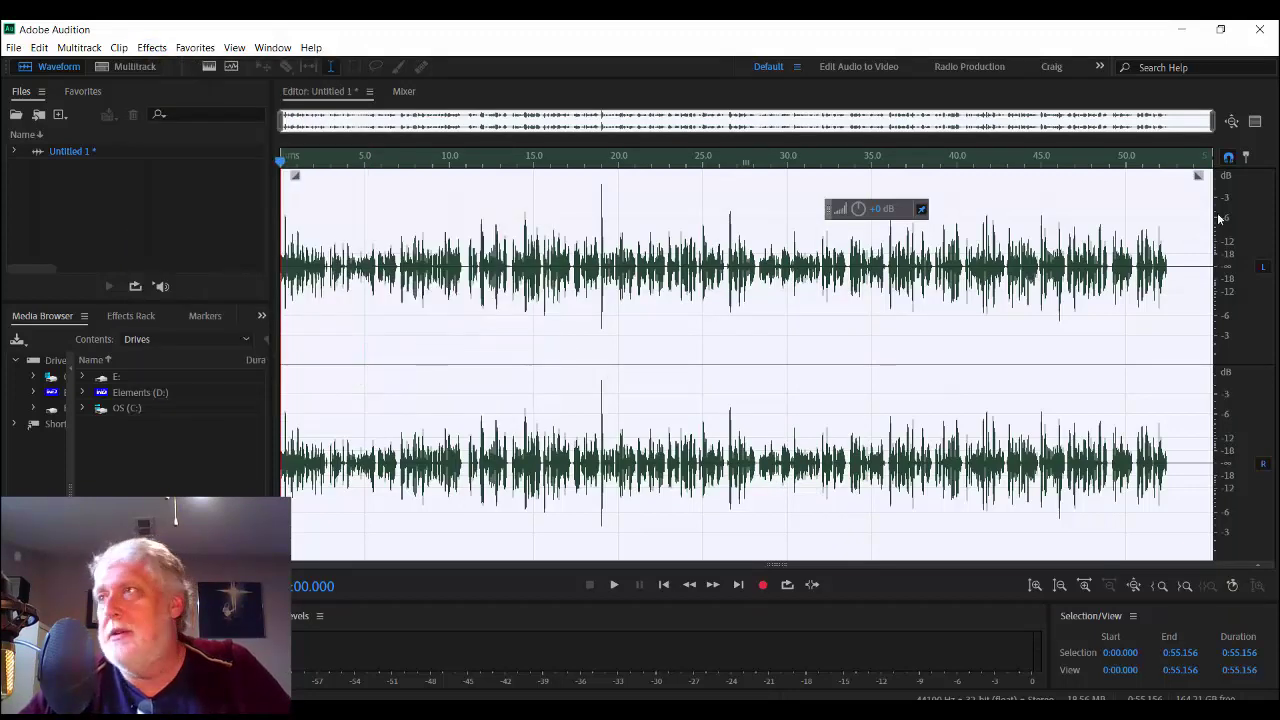
- Move the Multiband Compressor window up-left, toggle band 1's bypass off again, and enable Brickwall Limiter
drag(903, 217, 703, 90)
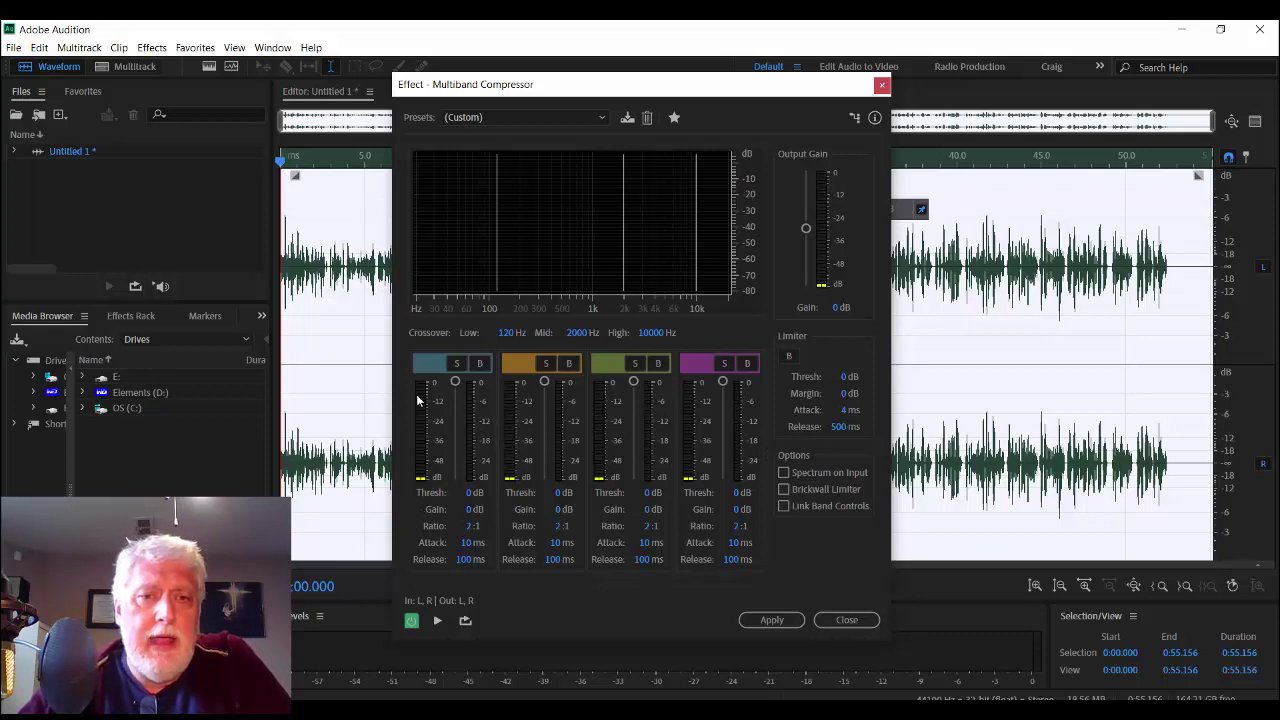
click(480, 366)
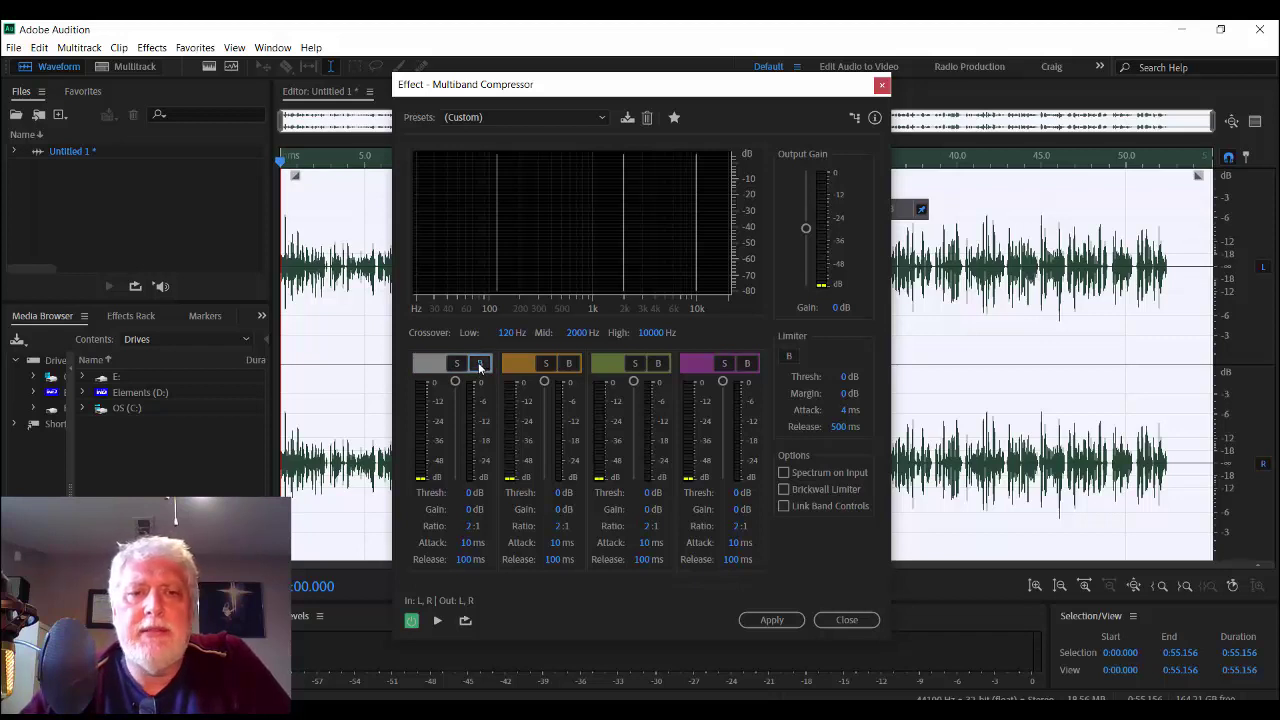
click(480, 366)
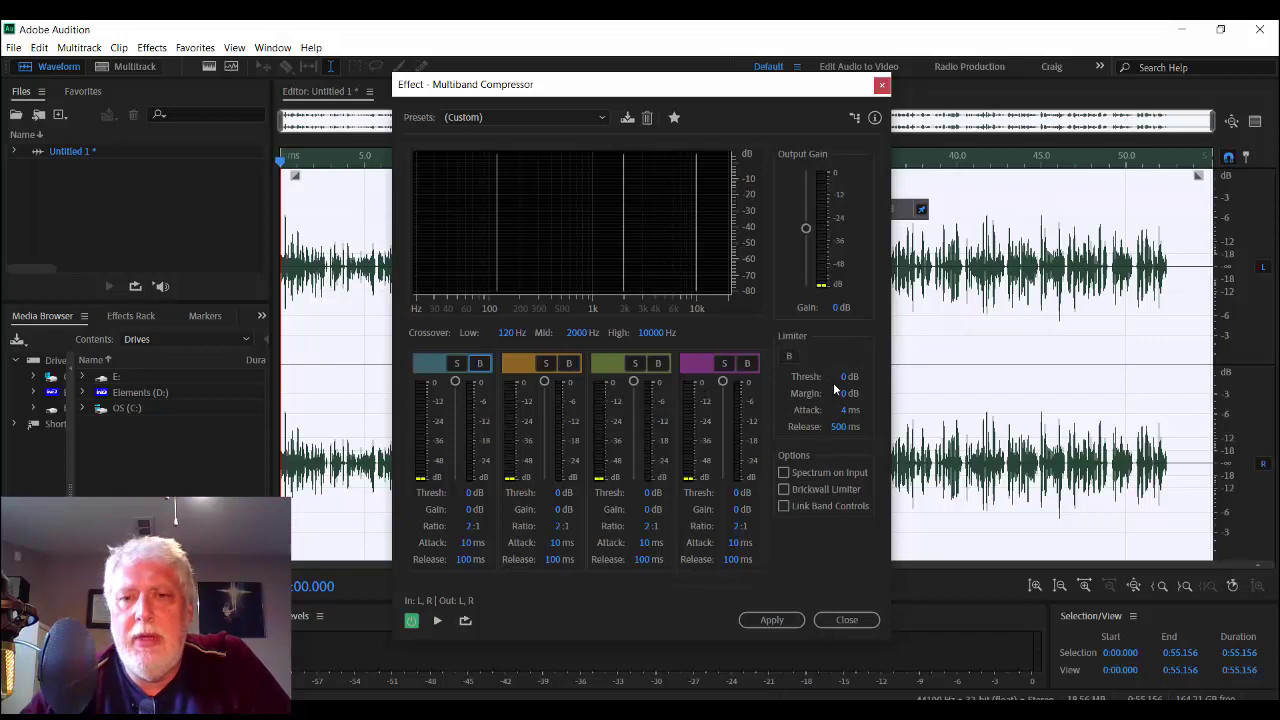
click(785, 489)
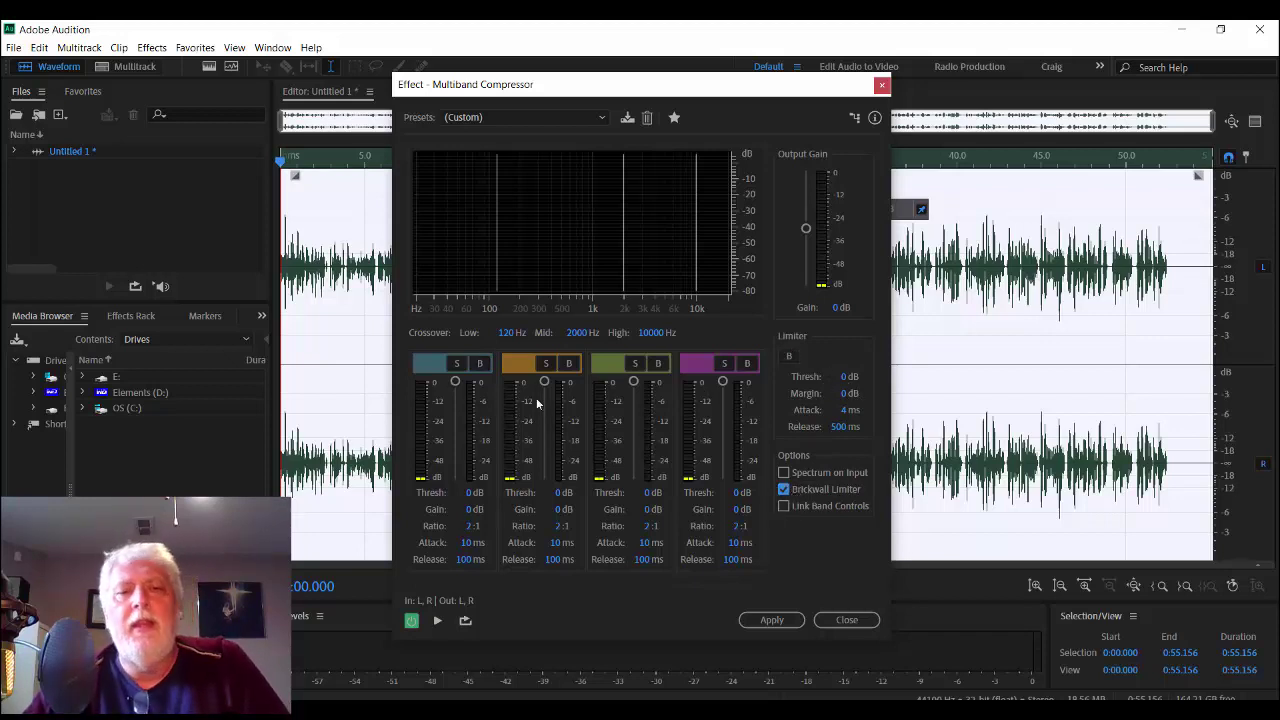
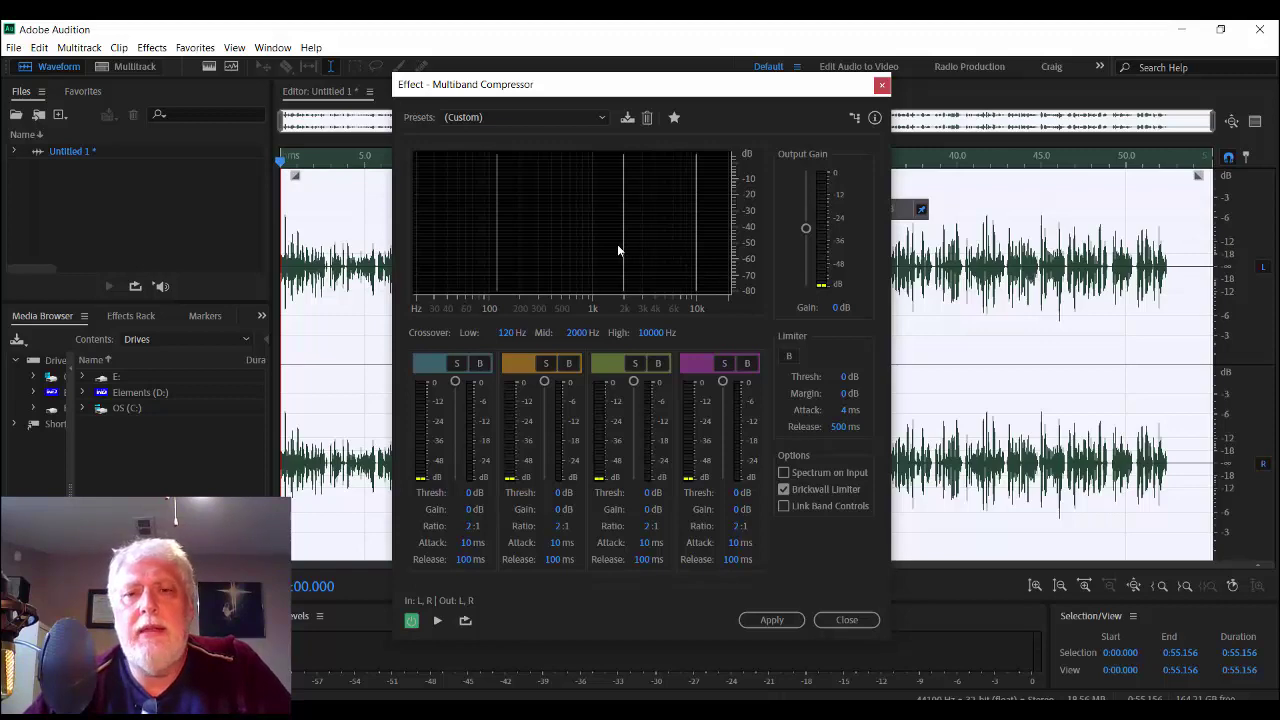
- Close the Multiband Compressor settings, clear the waveform selection and show the Mixer
click(856, 626)
click(832, 345)
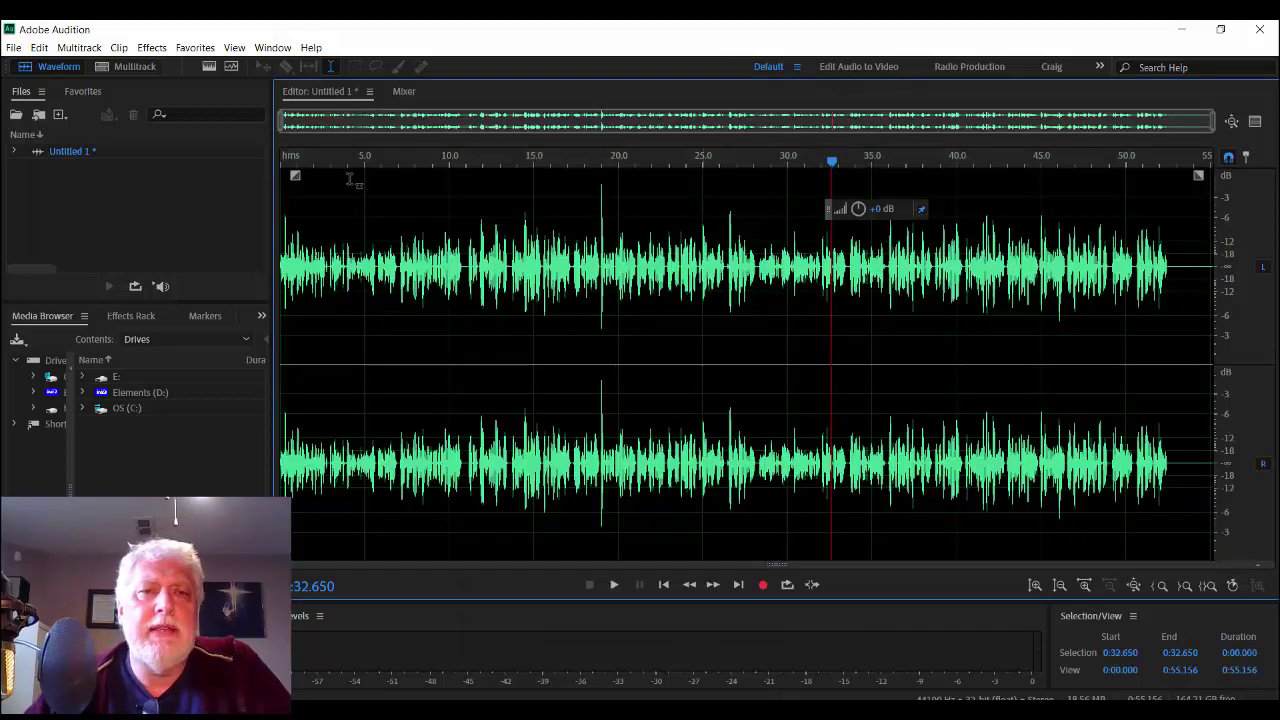
click(404, 92)
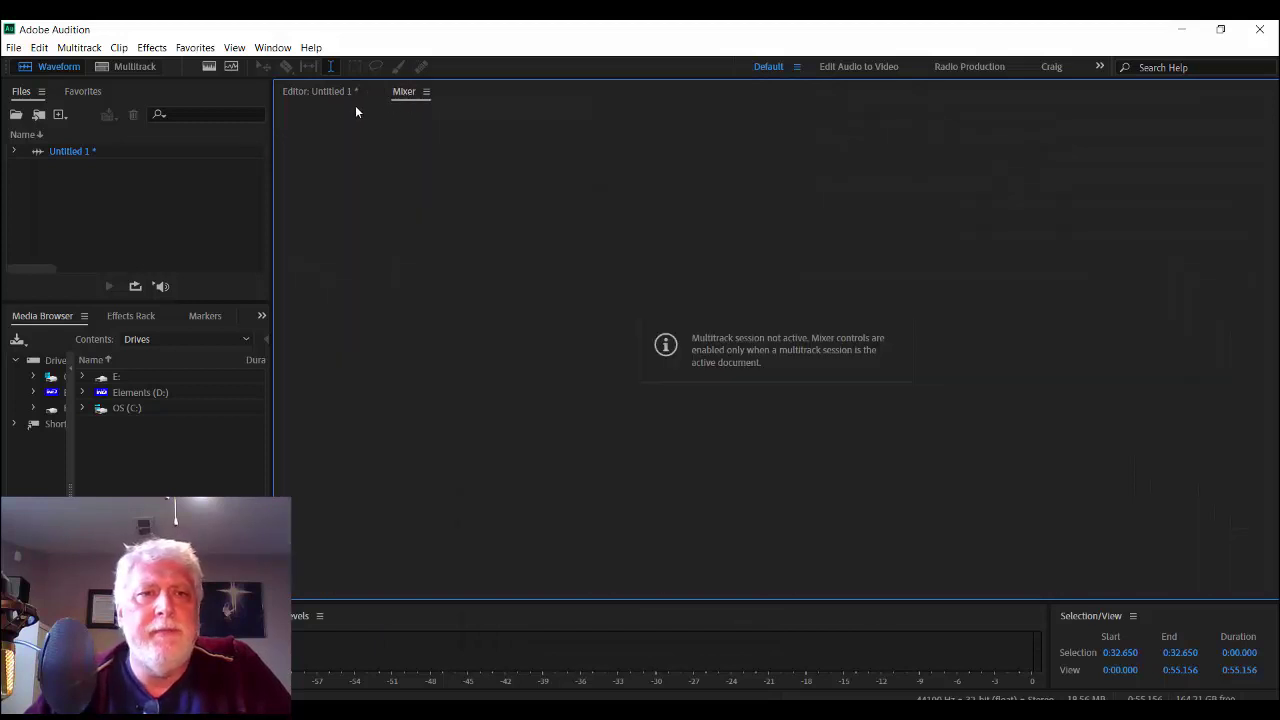
- Create the new multitrack session Untitled Session 13 and view its six tracks in the Mixer
click(140, 70)
click(140, 70)
click(711, 443)
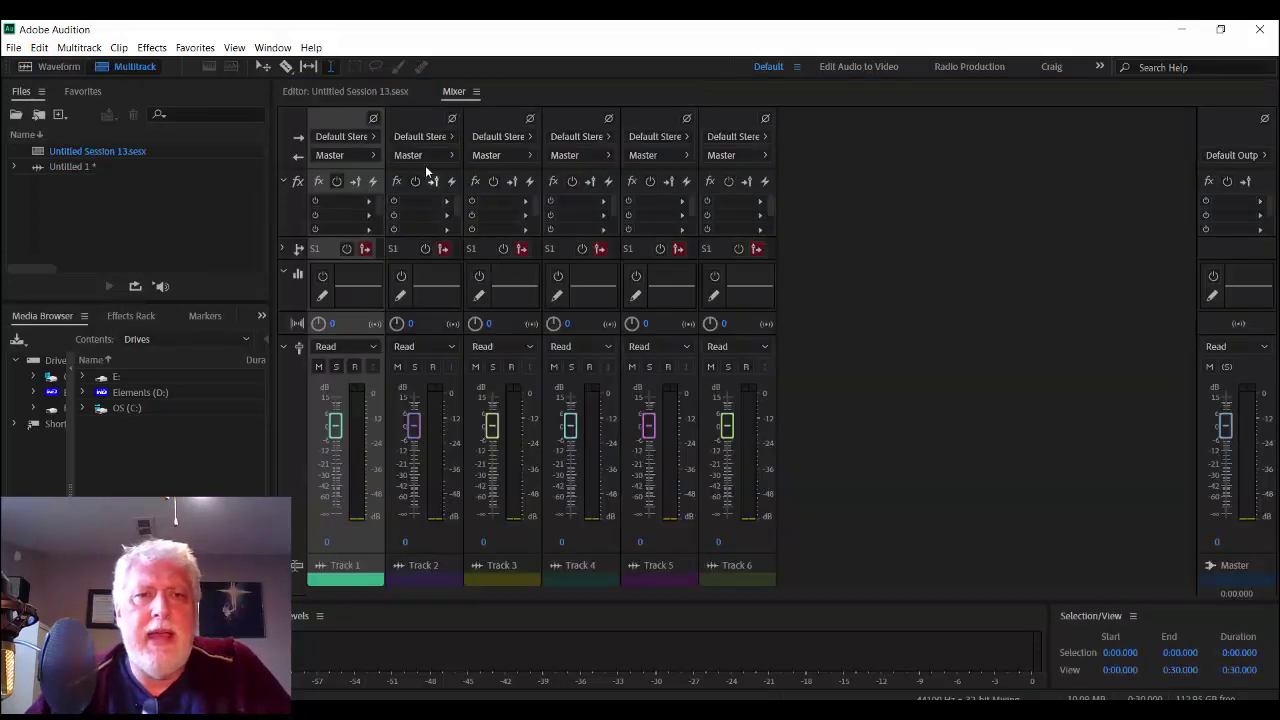
click(344, 90)
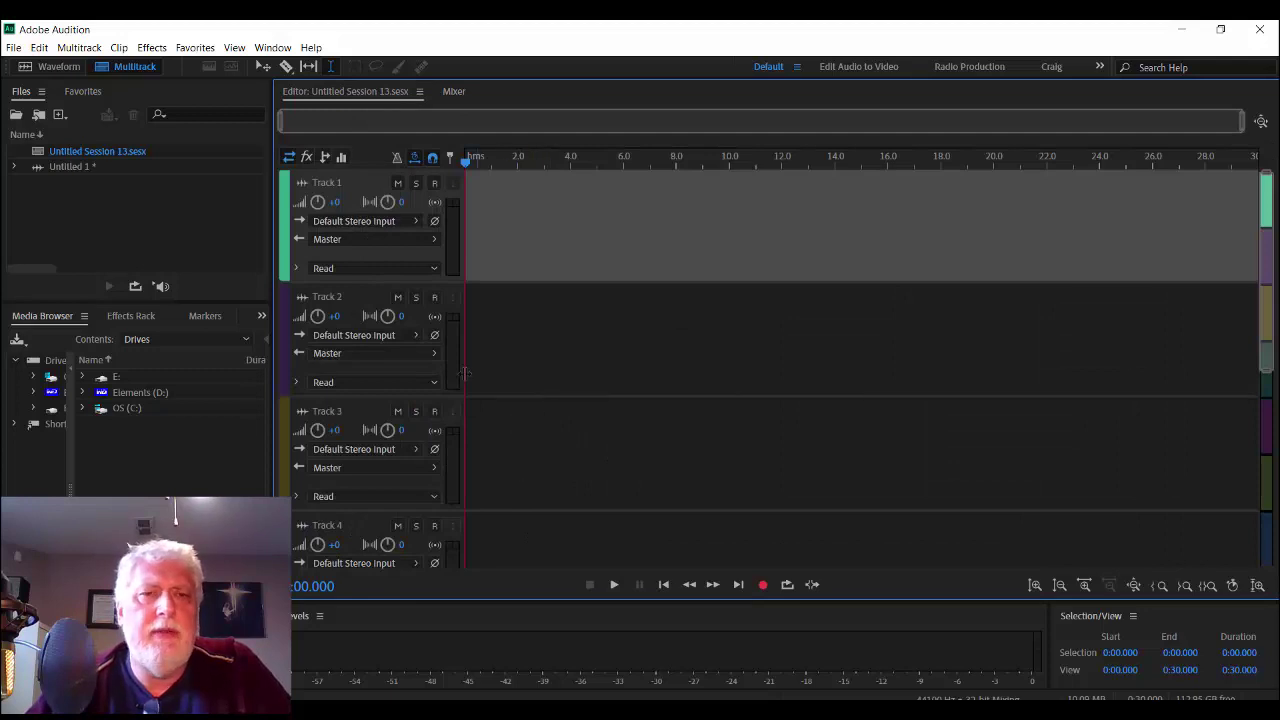
click(452, 91)
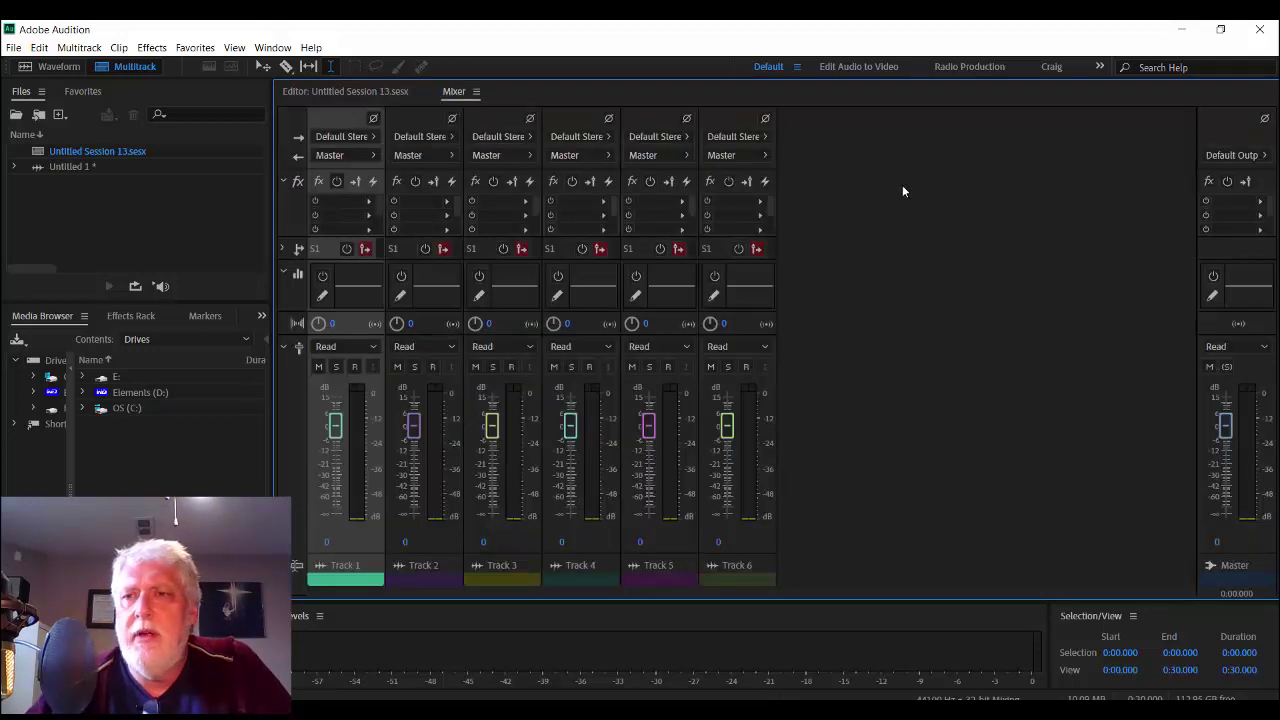
- Power on the Master FX rack and insert a Multiband Compressor, then open its preset list
click(1227, 181)
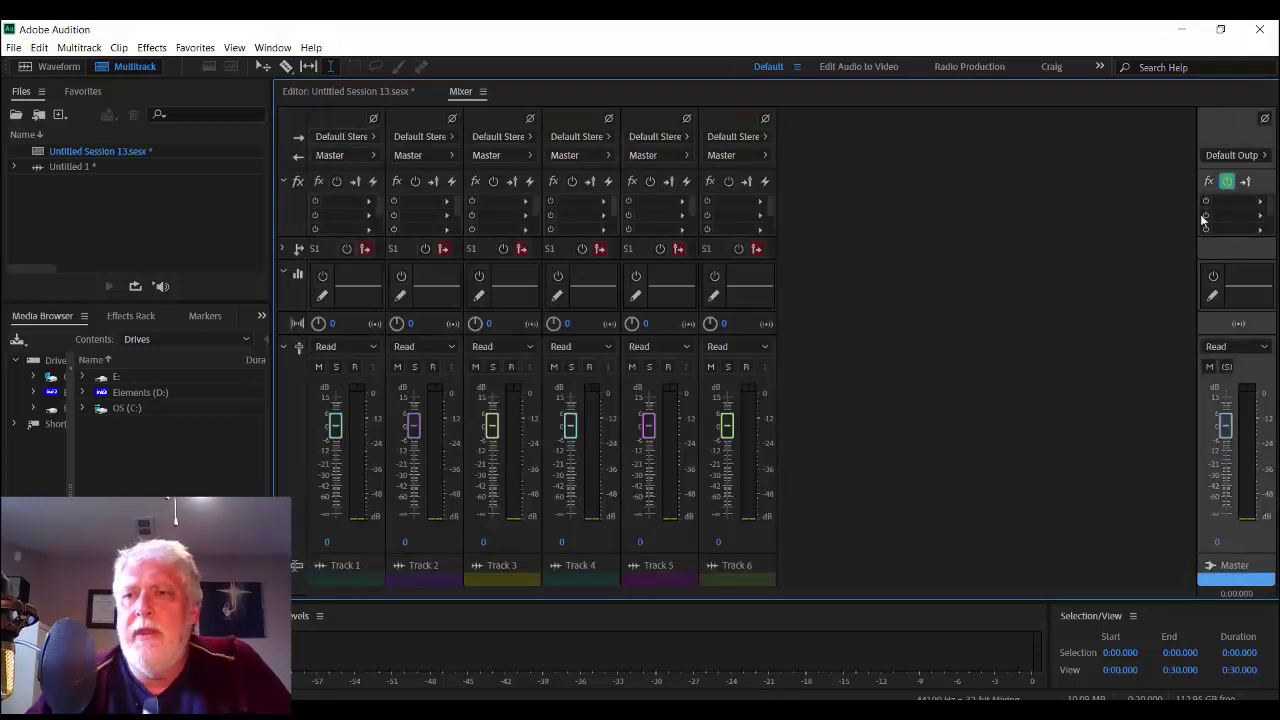
click(1260, 202)
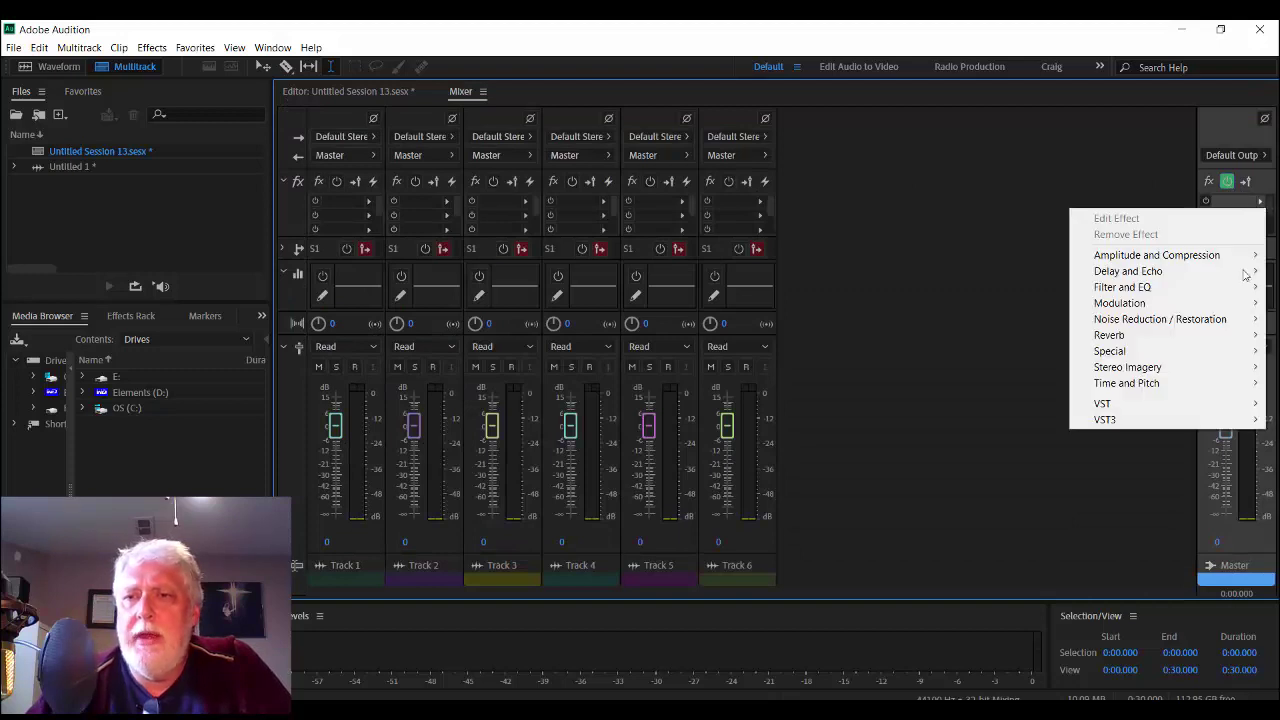
mouse_move(1199, 259)
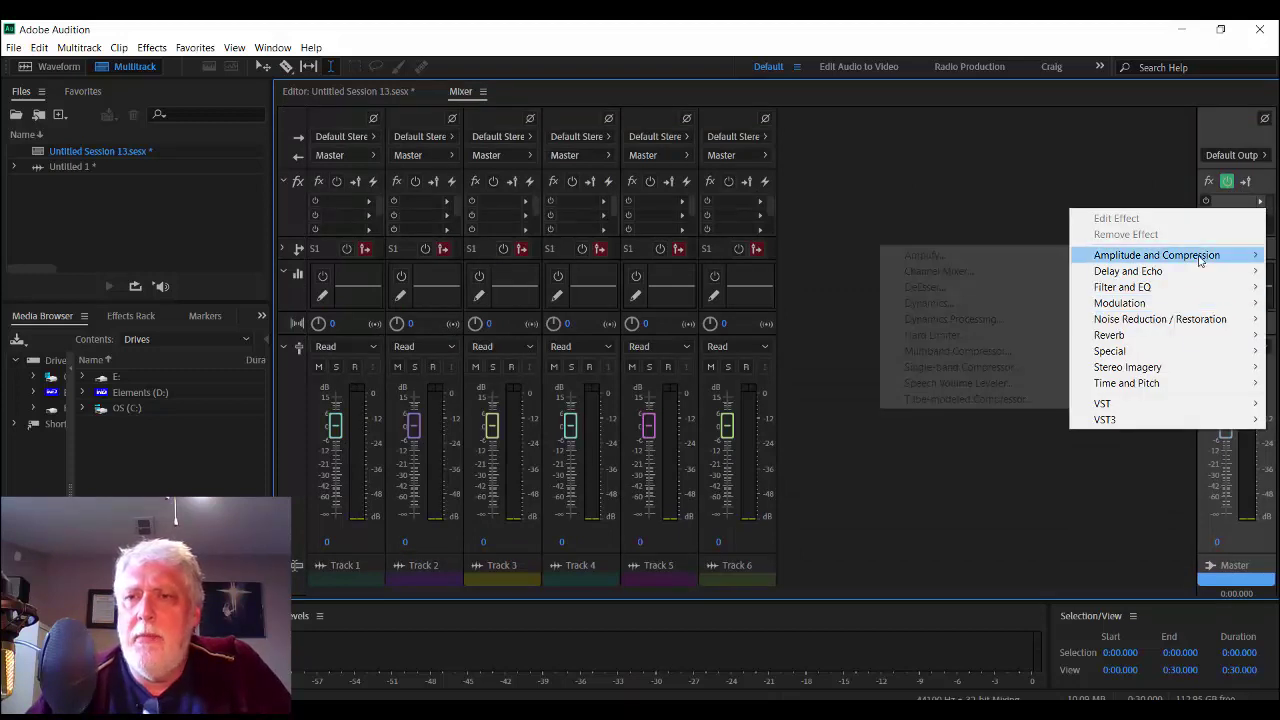
click(955, 352)
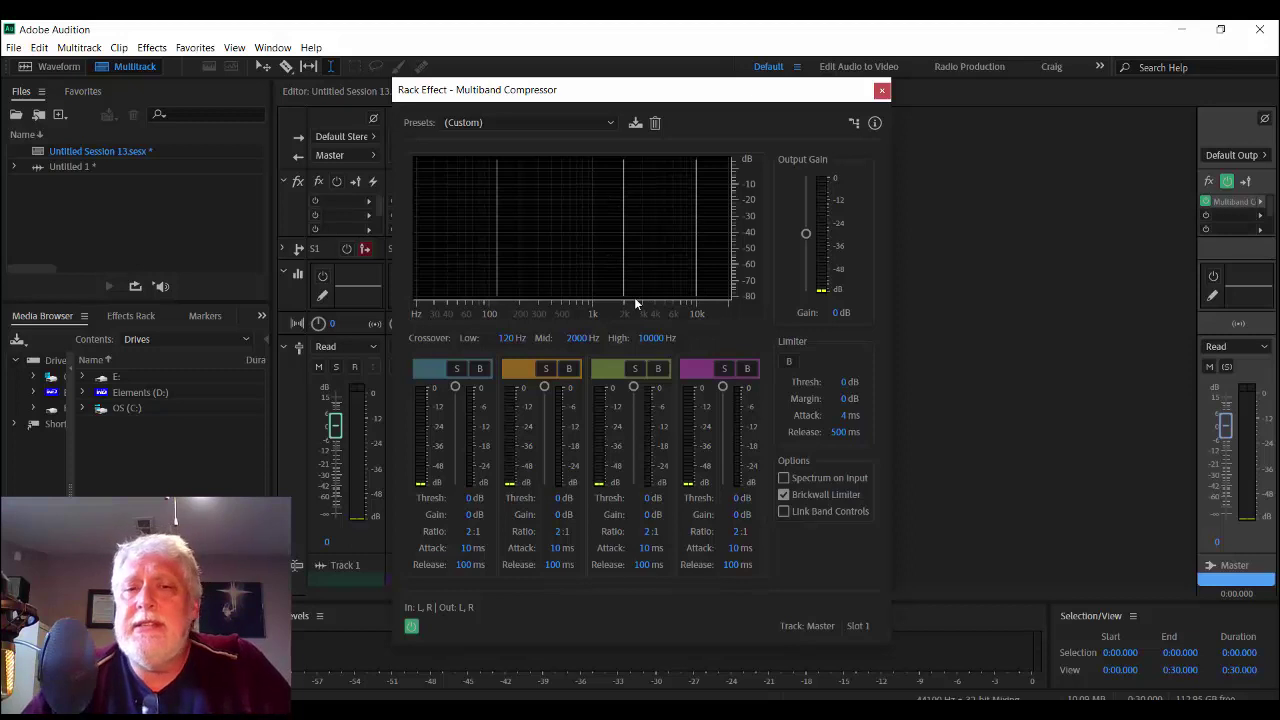
click(570, 124)
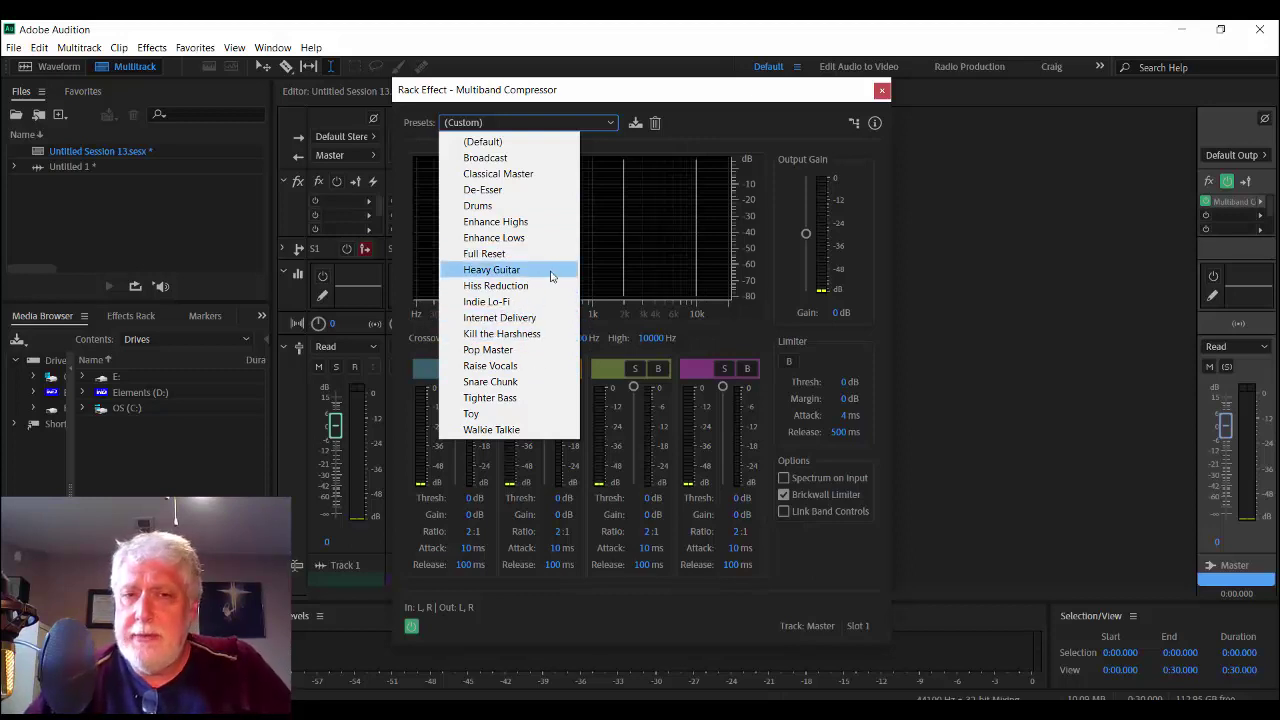
click(715, 121)
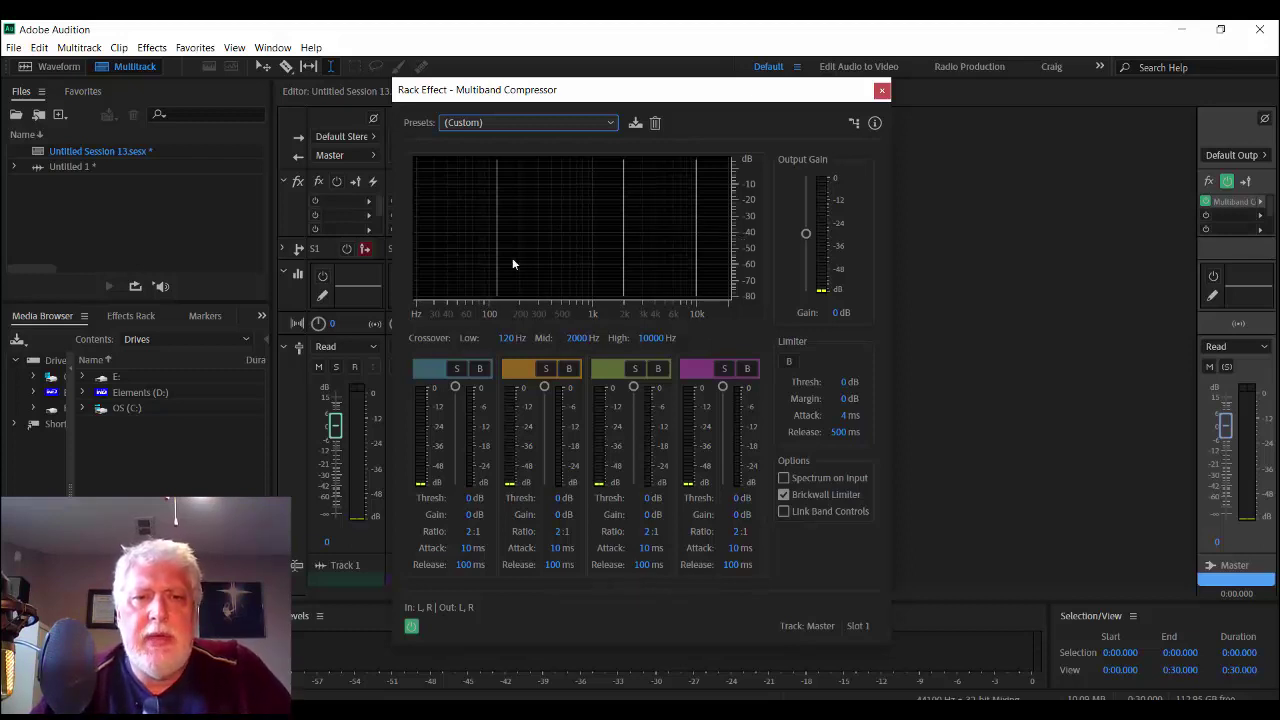
click(507, 338)
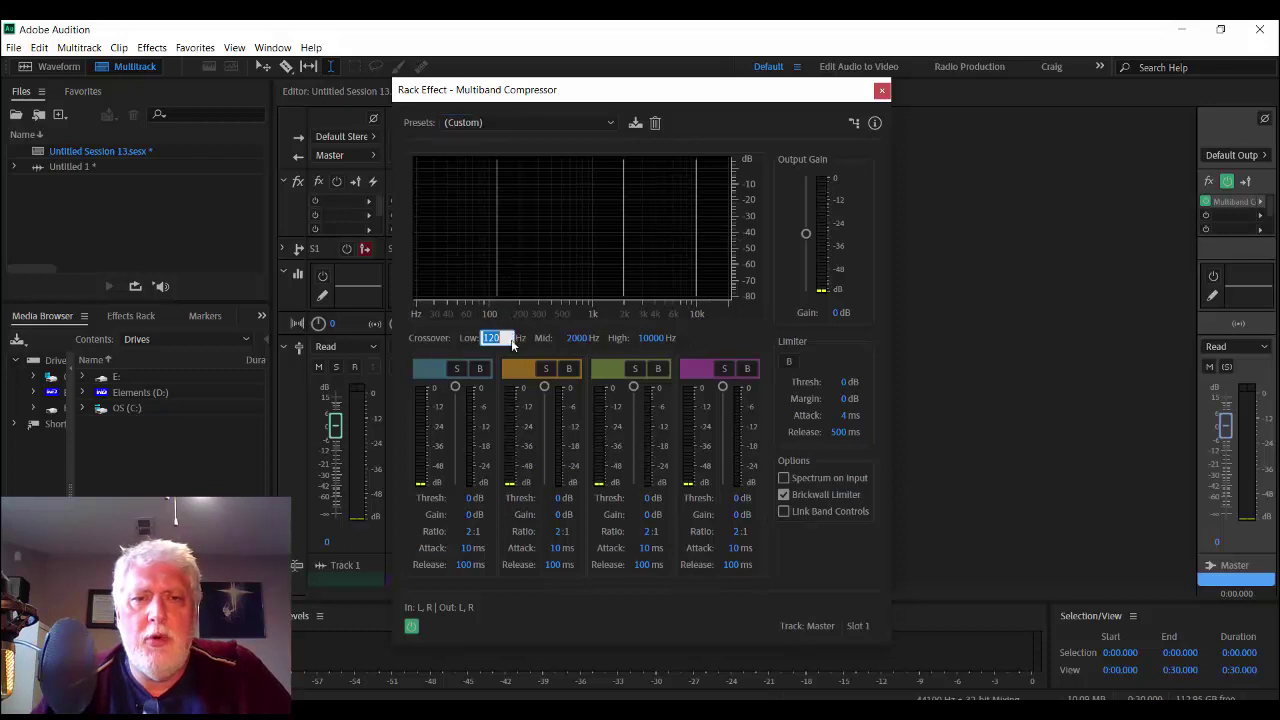
text(200)
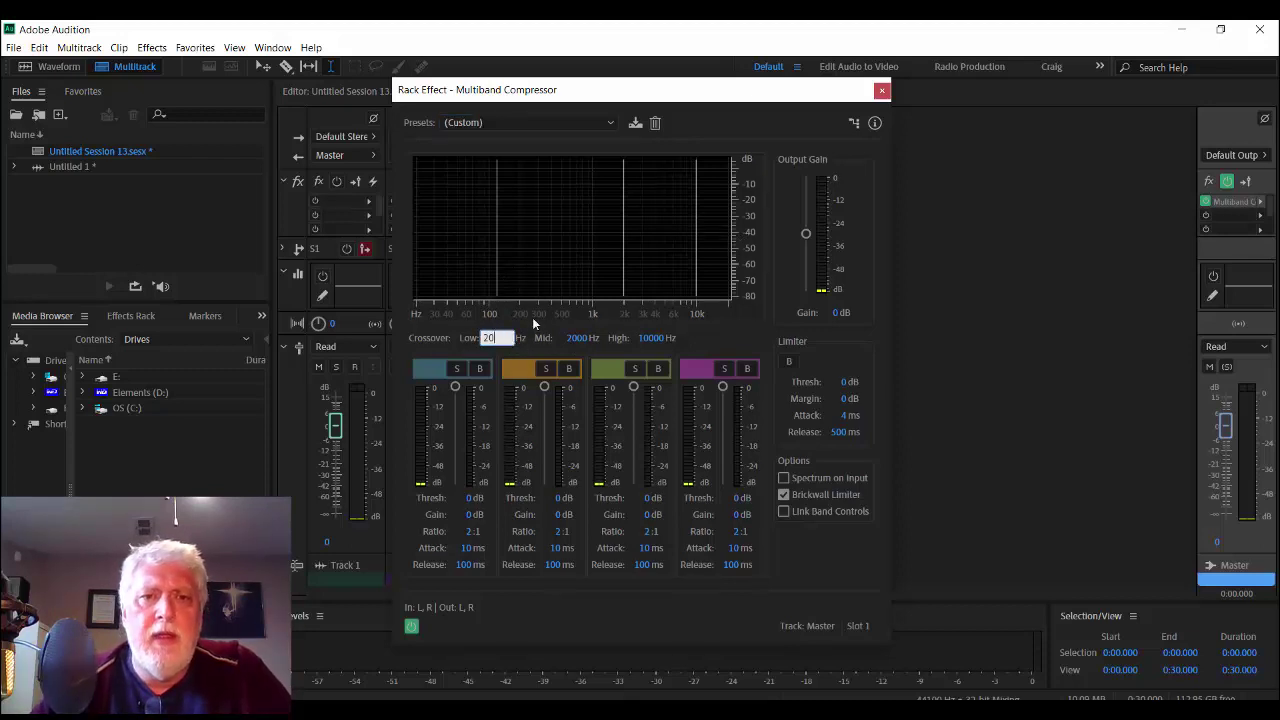
key(Return)
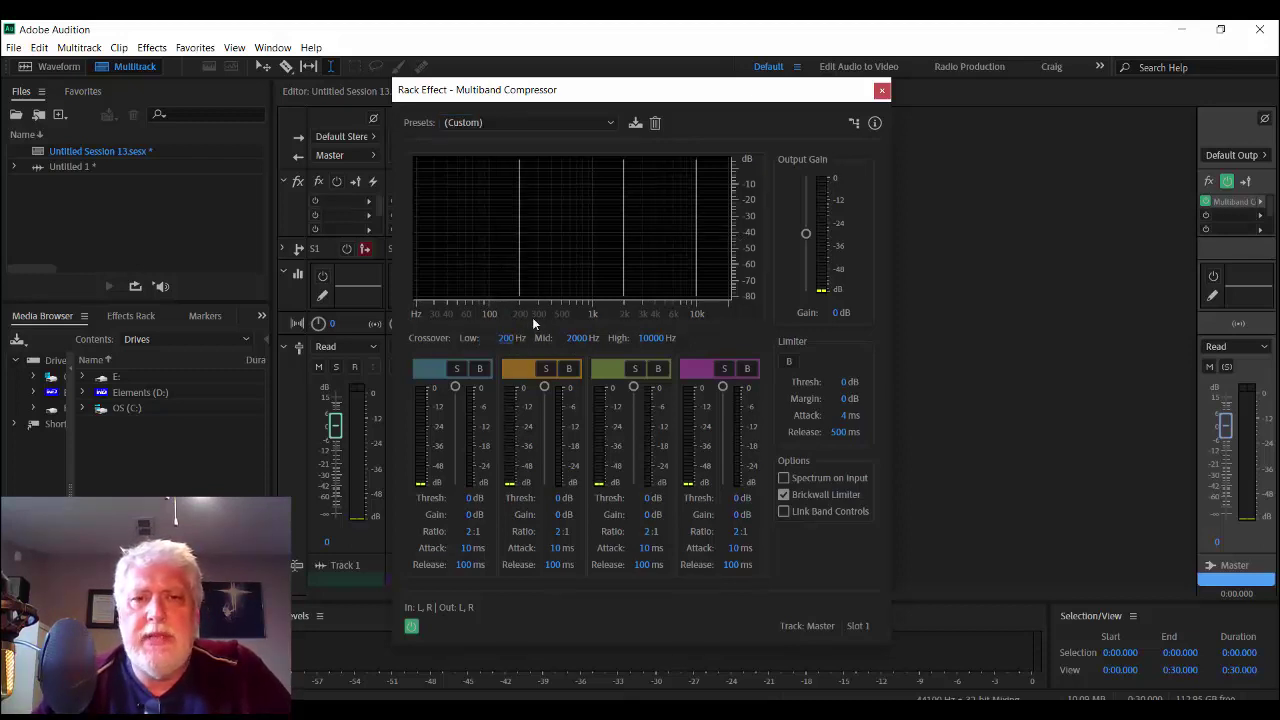
click(504, 338)
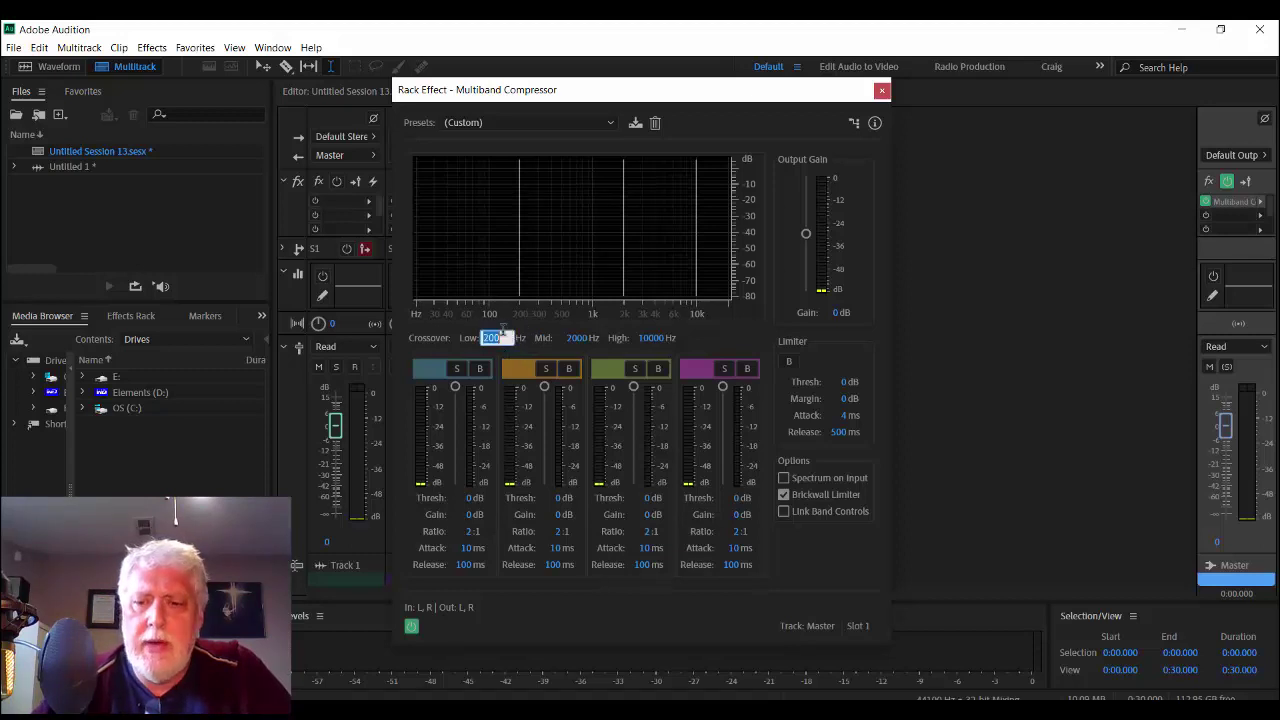
text(120)
key(Return)
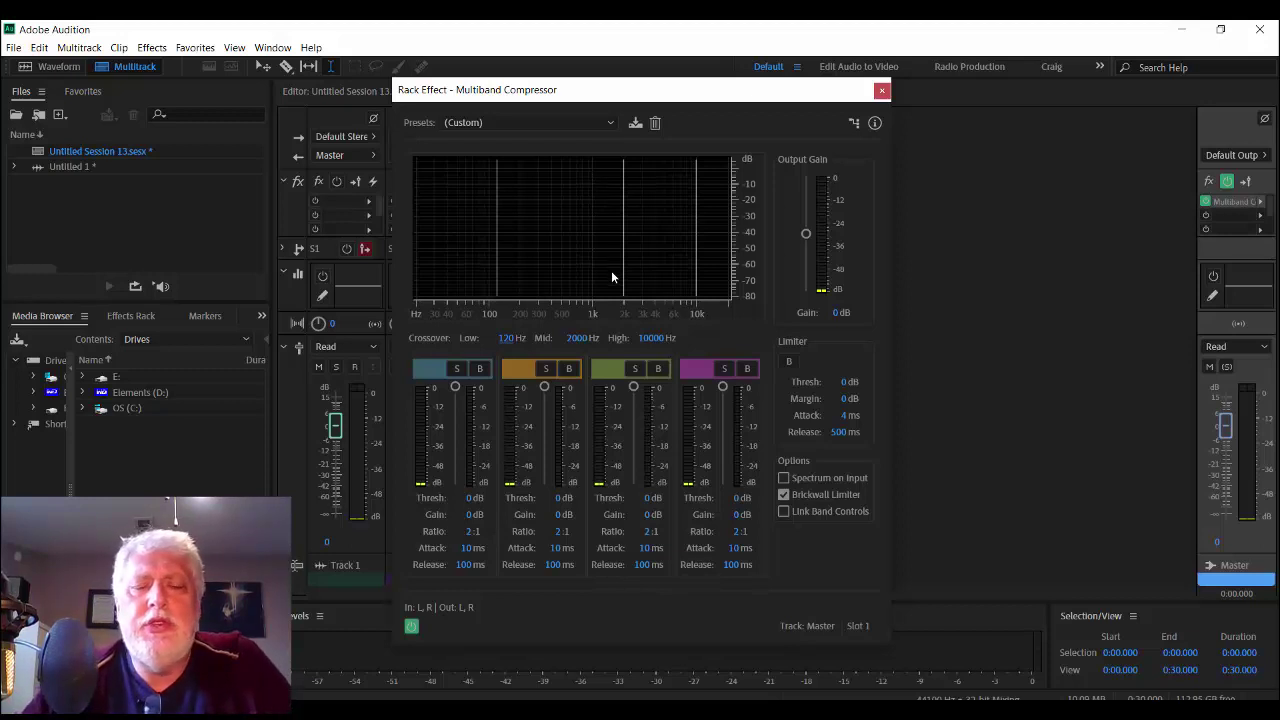
click(1223, 203)
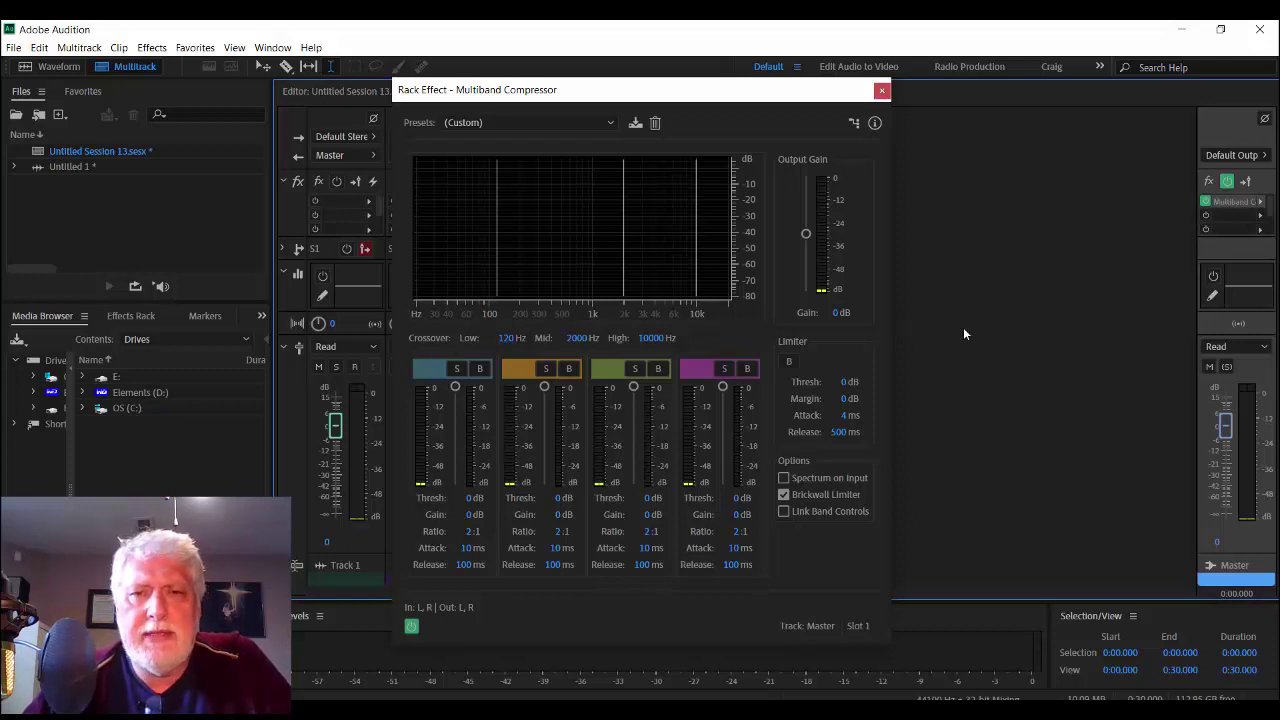
click(152, 50)
mouse_move(230, 228)
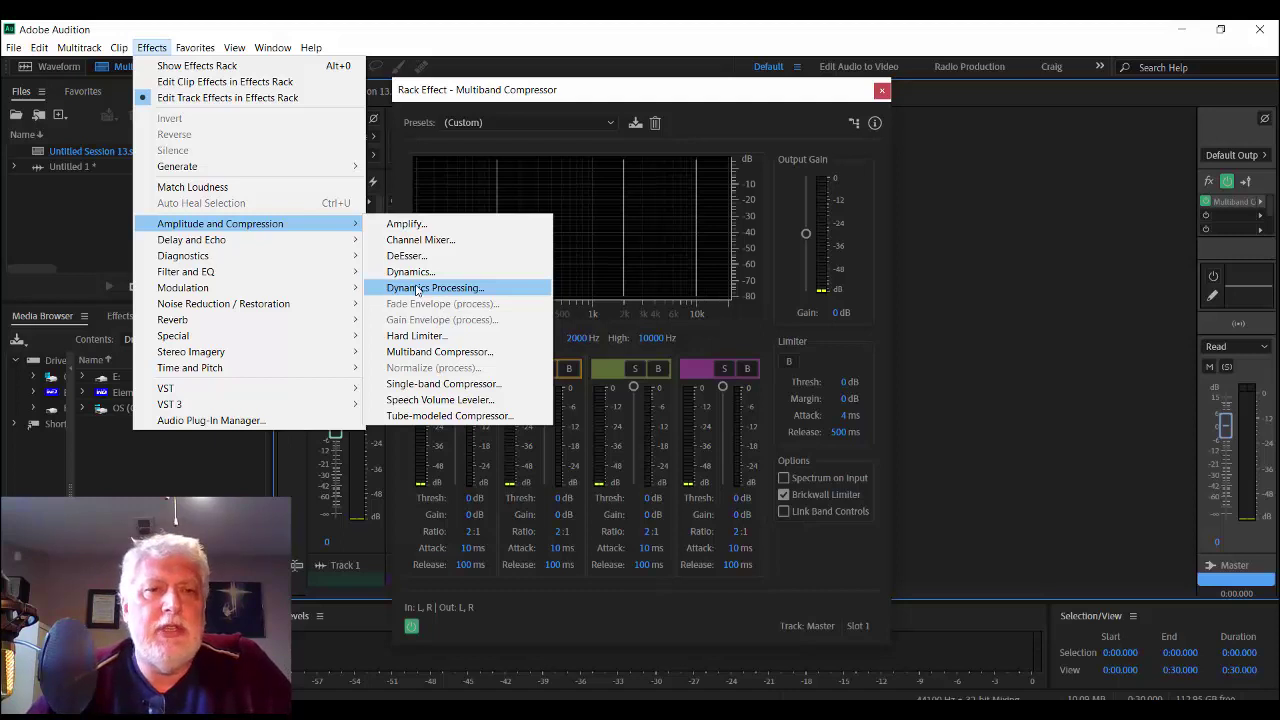
click(938, 287)
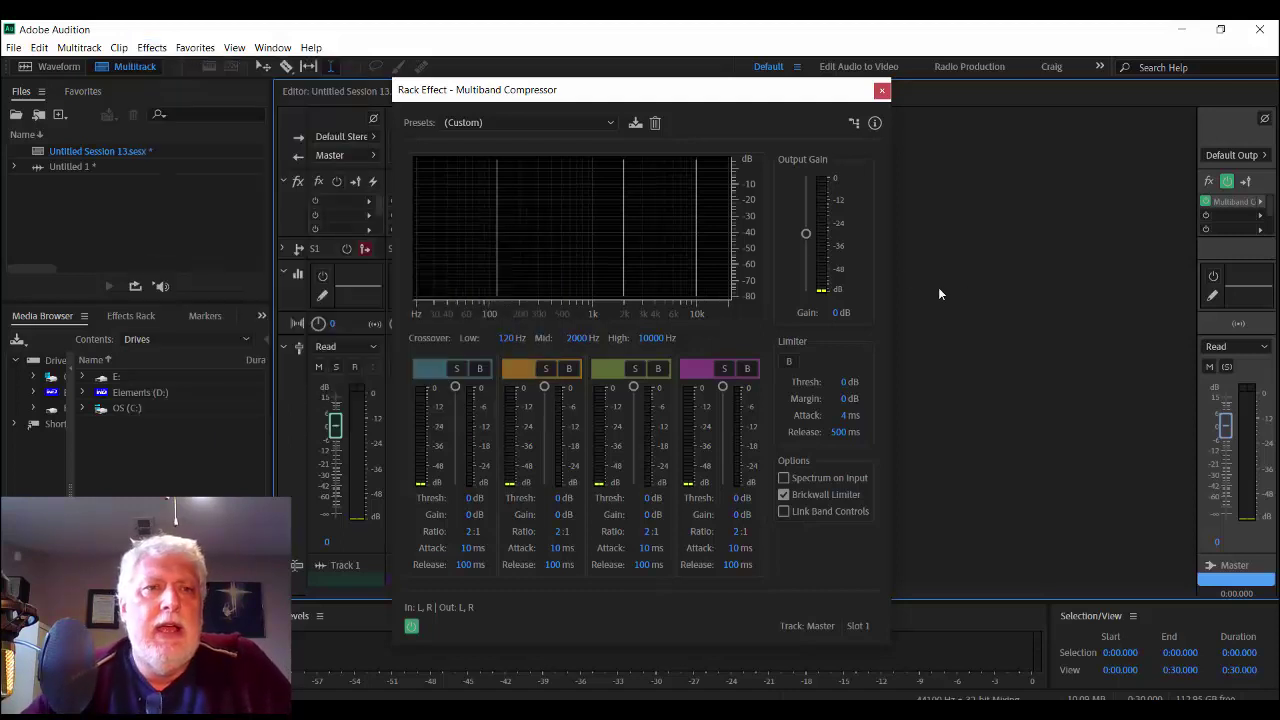